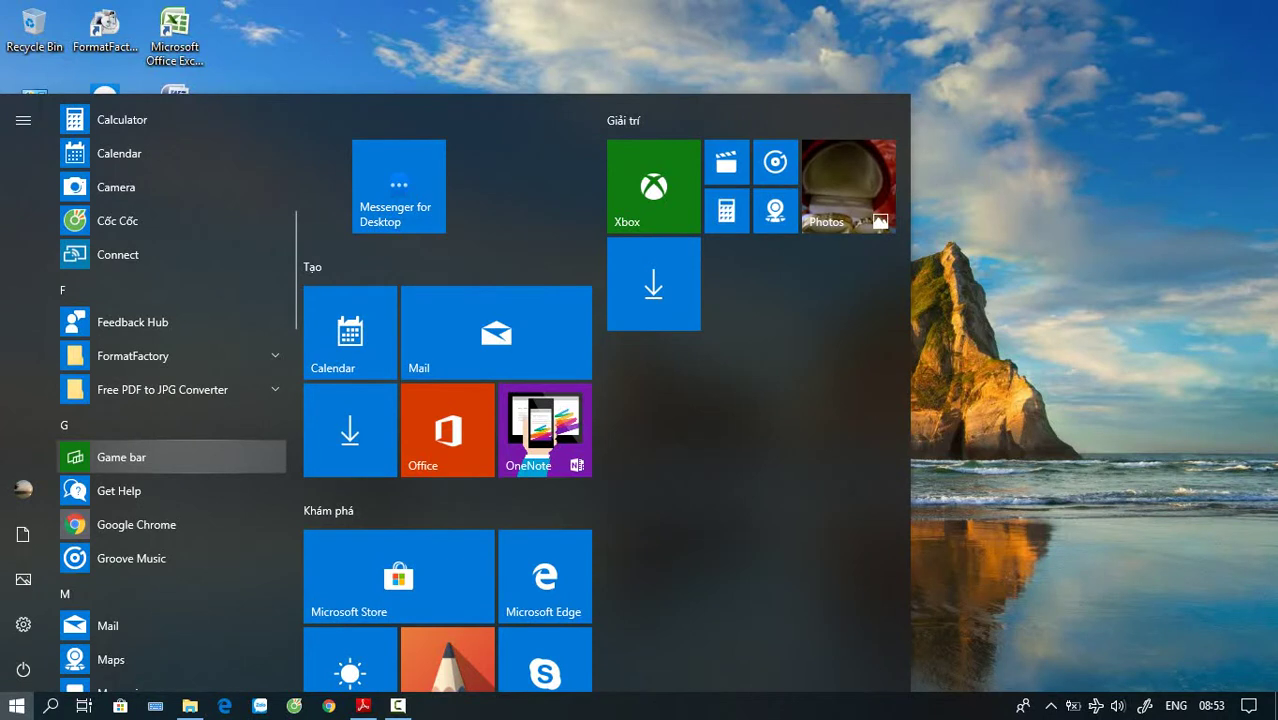
- Open the file location of Camtasia Studio 8 from the TechSmith group of installed programs
scroll(170, 430, "down", 6)
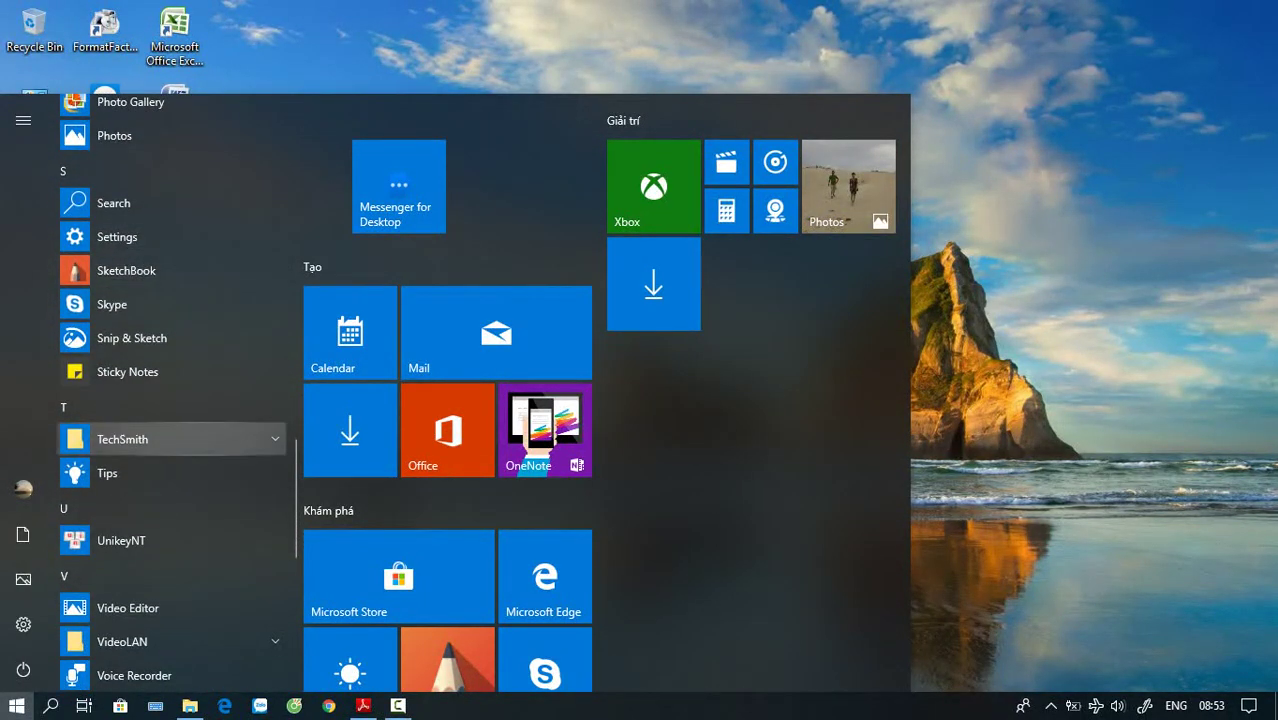
left_click(170, 439)
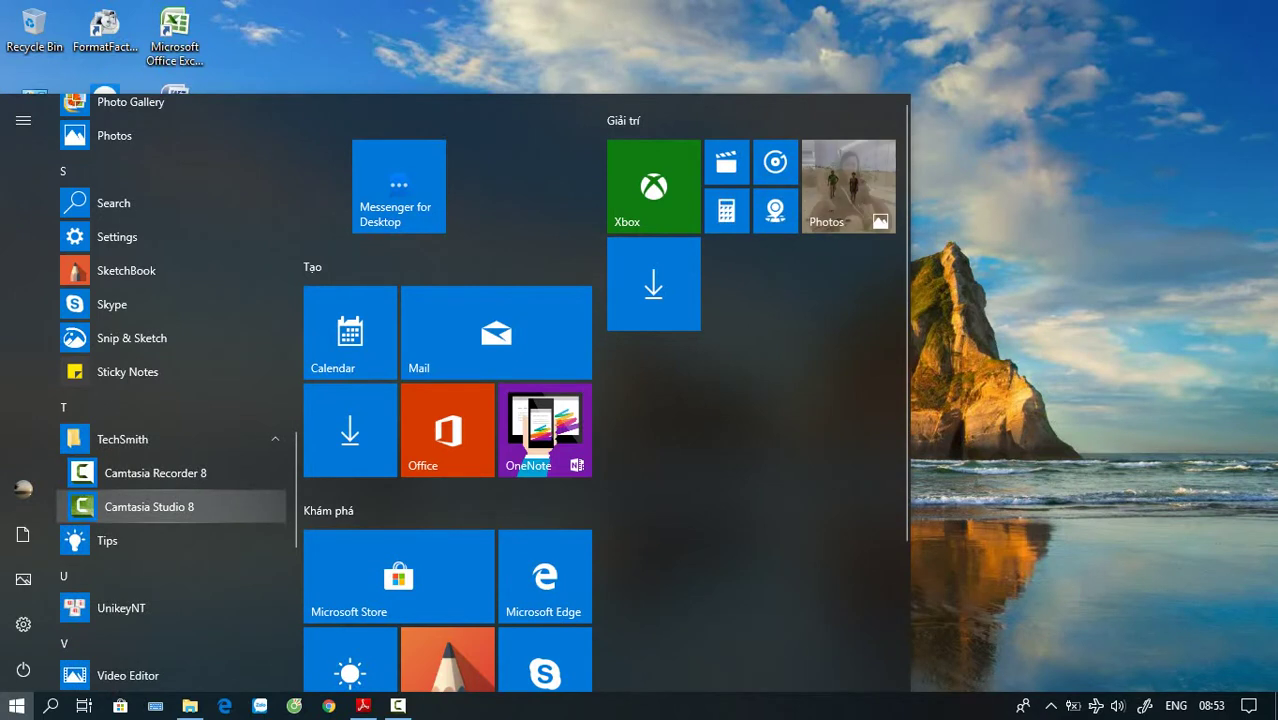
left_click(150, 506)
right_click(160, 508)
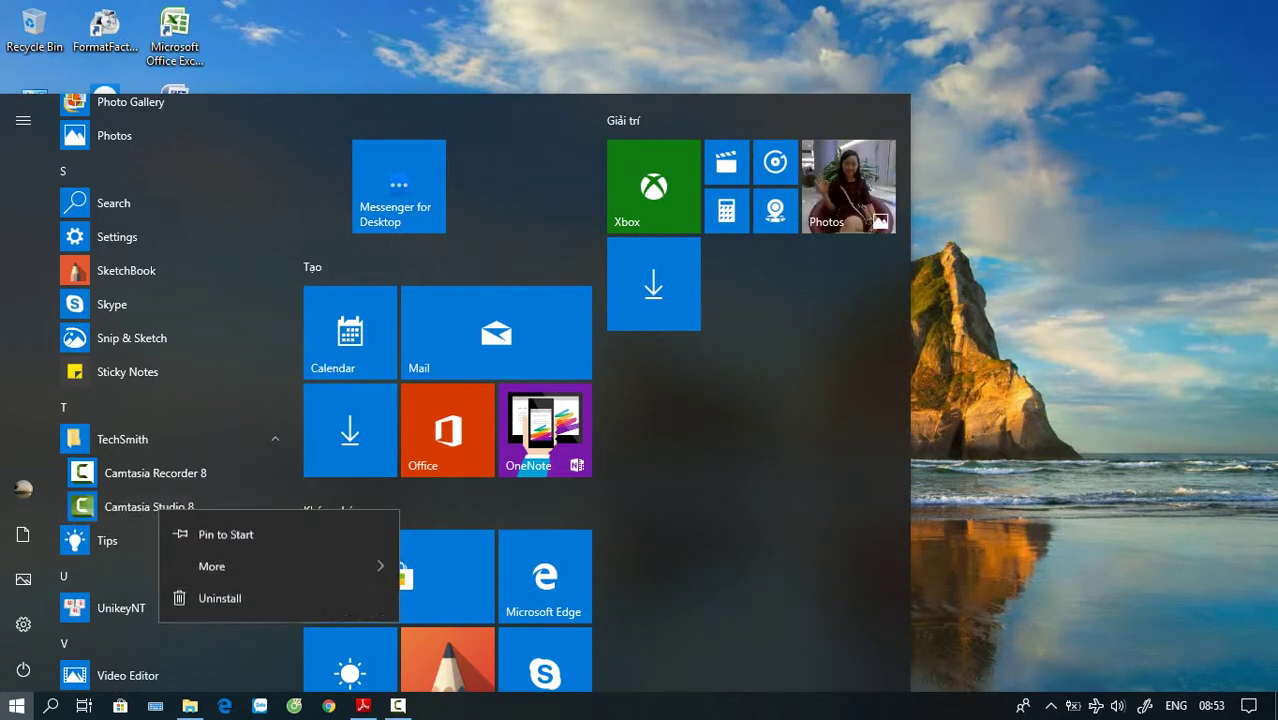
mouse_move(260, 567)
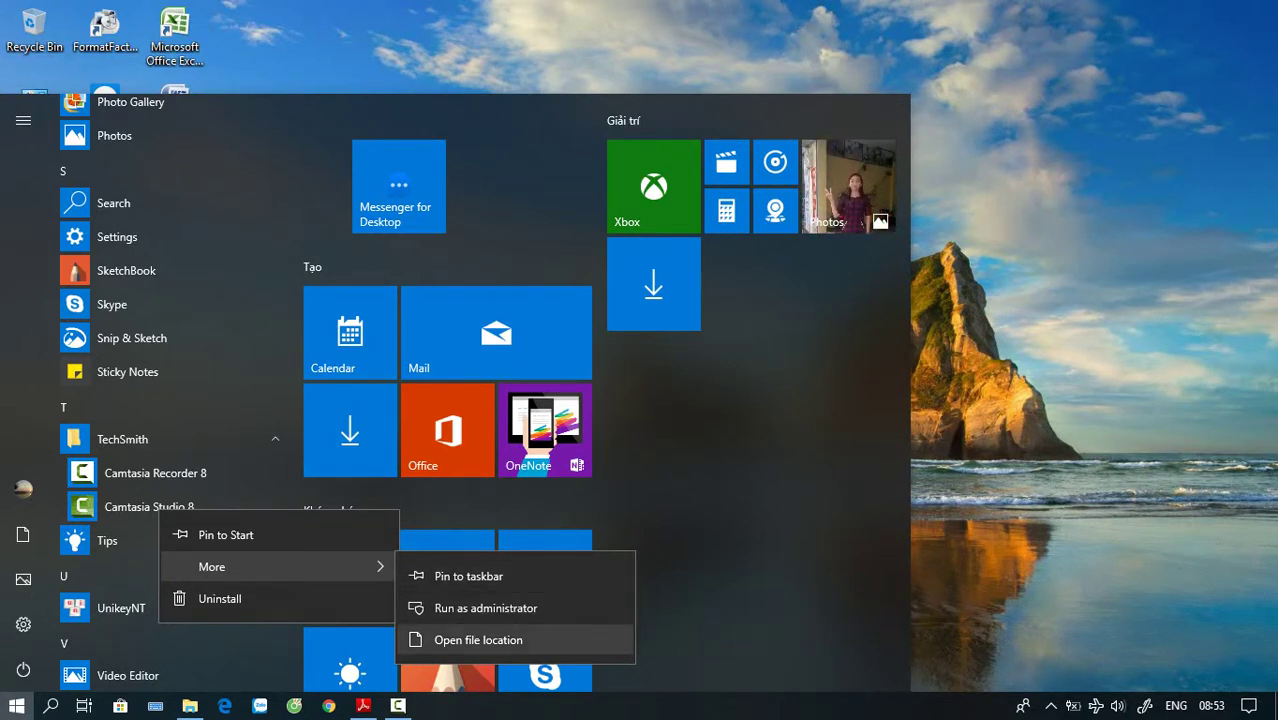
left_click(478, 640)
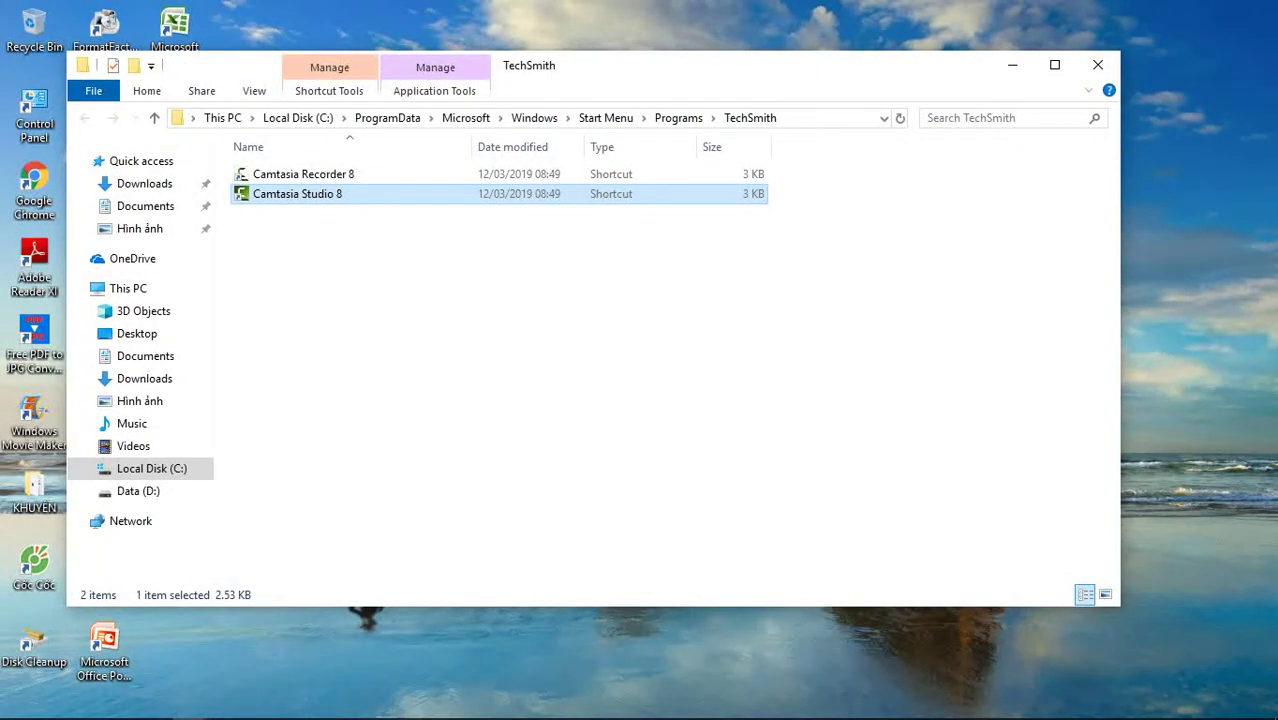
- Send a Camtasia Studio 8 shortcut to the desktop and close the TechSmith folder window
right_click(316, 194)
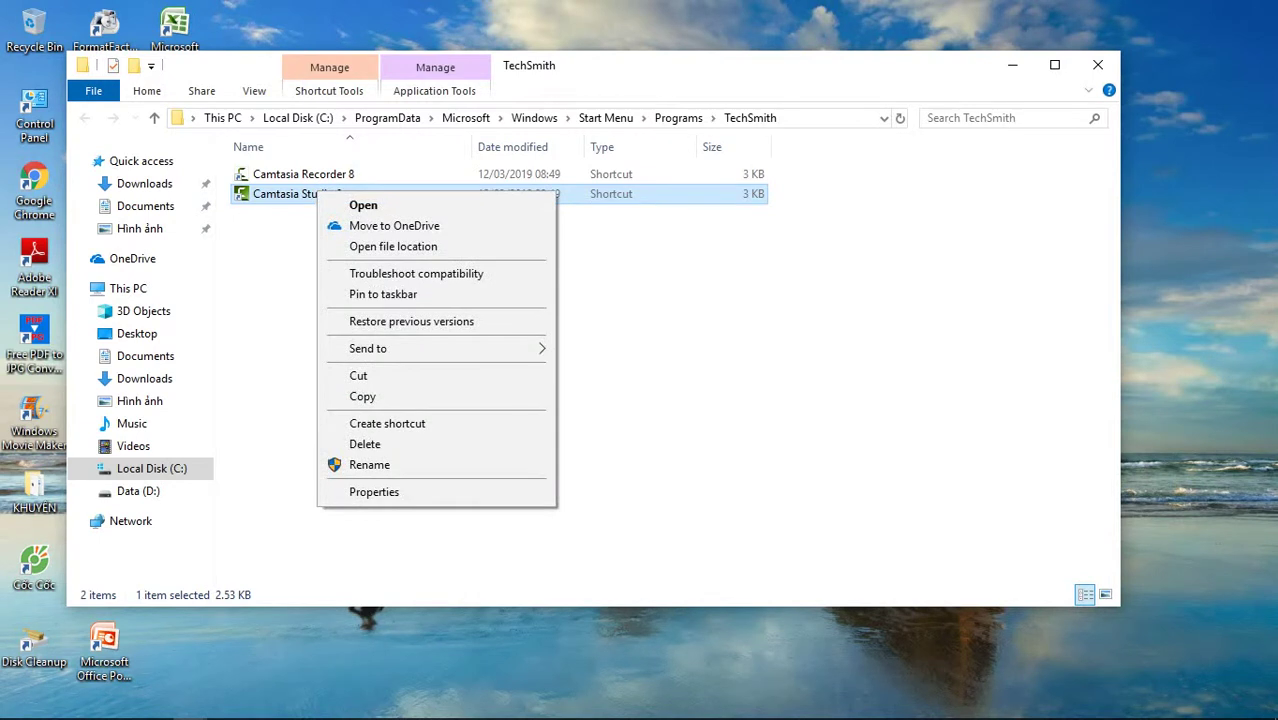
mouse_move(450, 348)
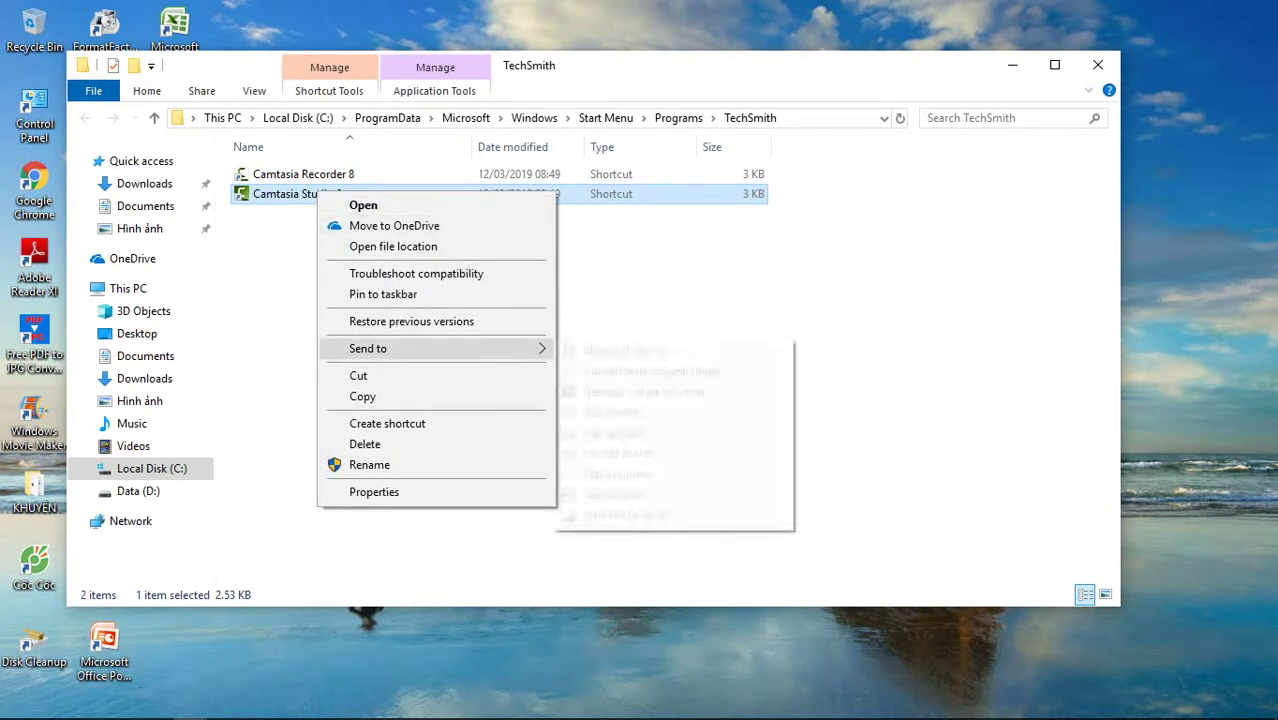
left_click(645, 391)
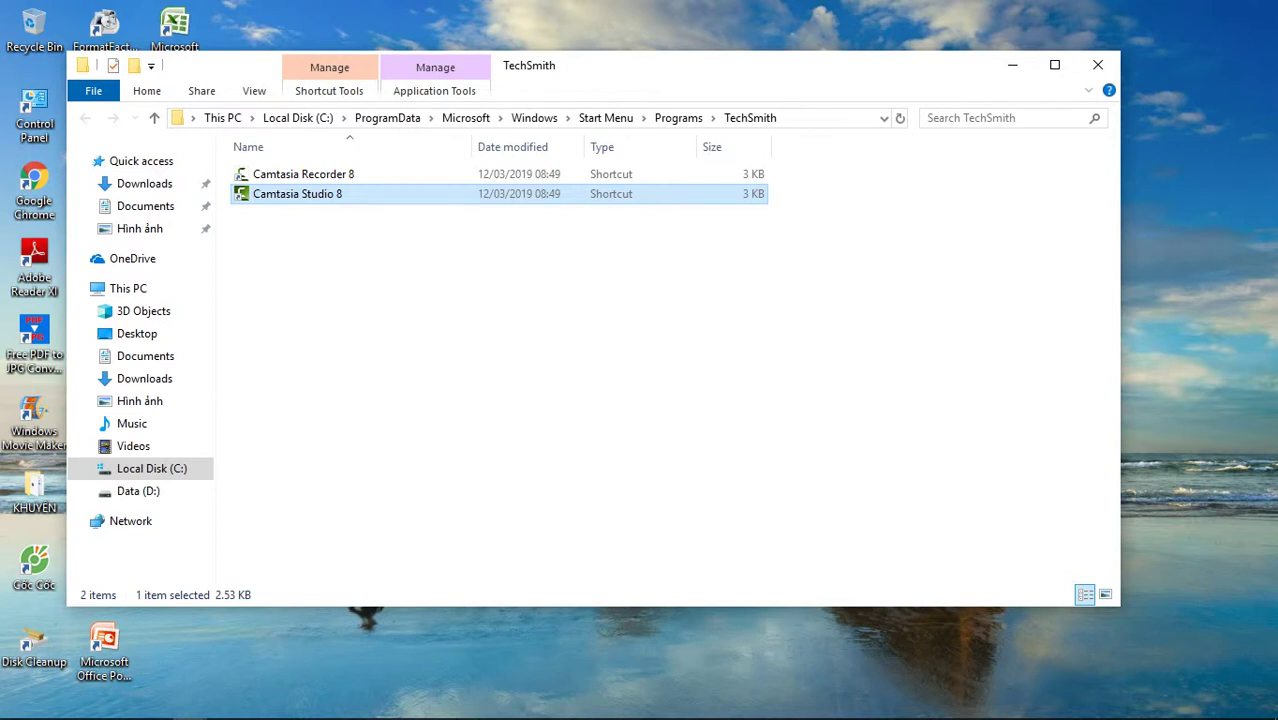
right_click(271, 192)
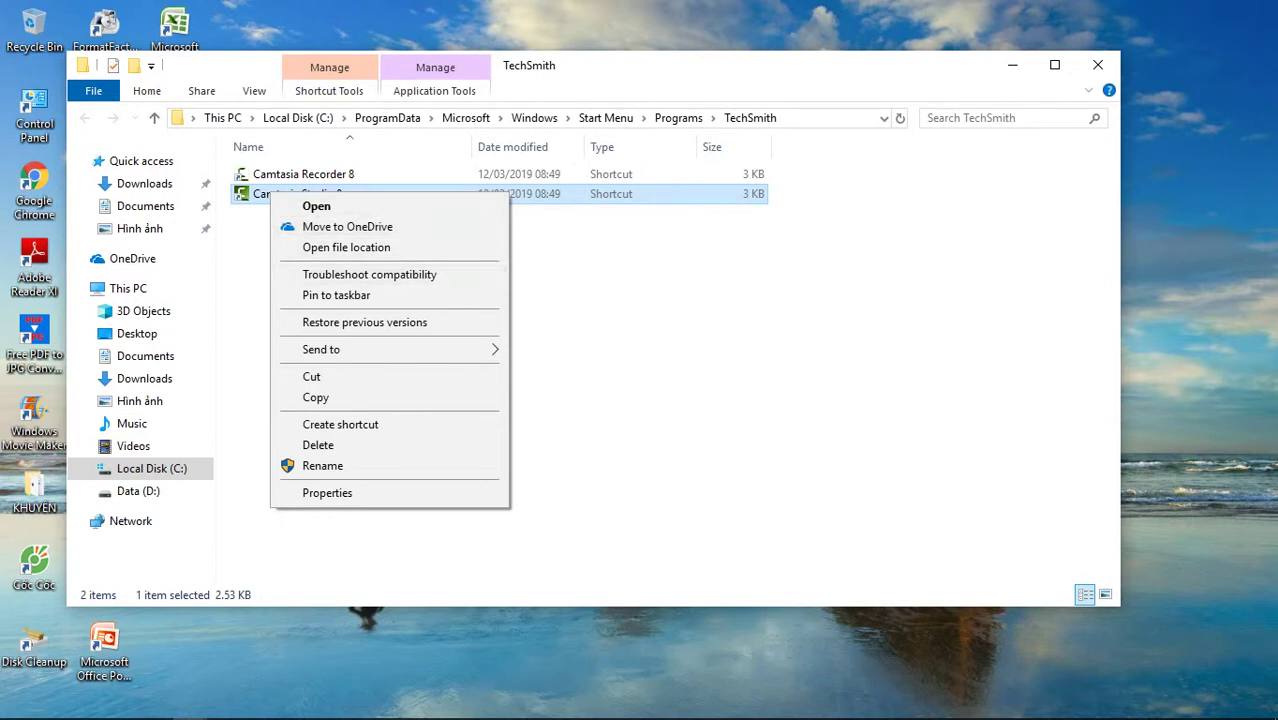
right_click(254, 190)
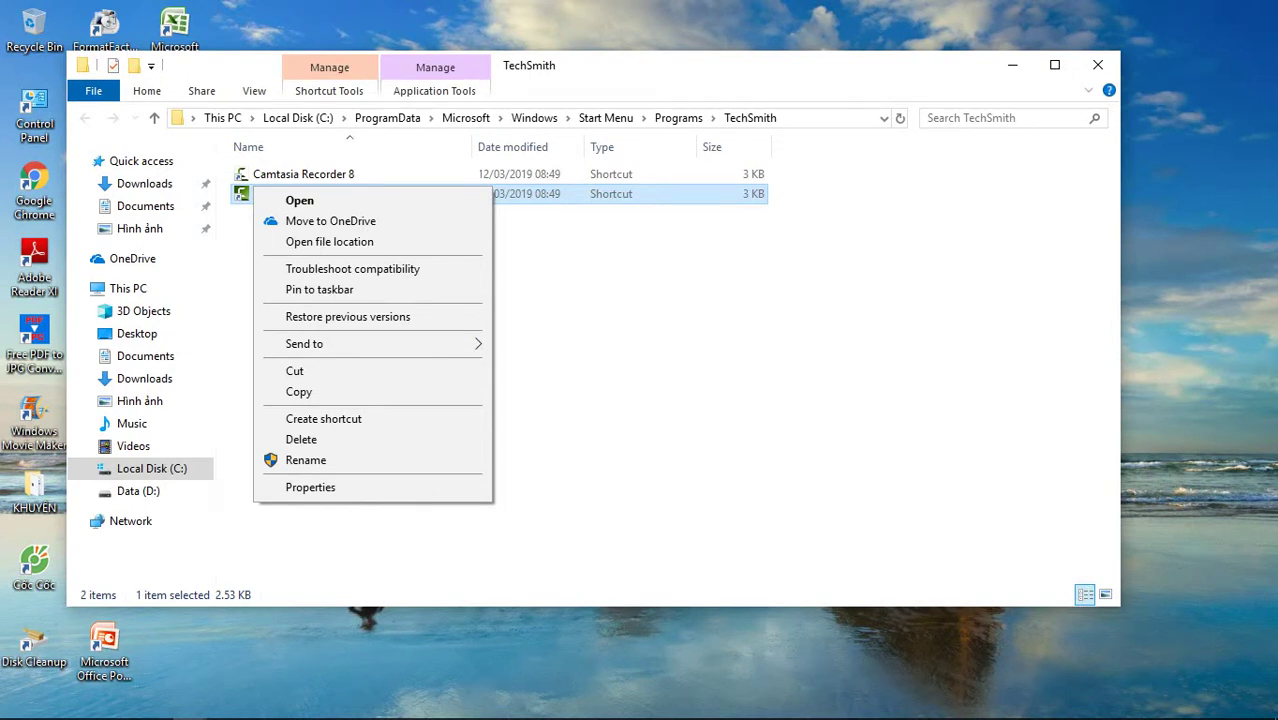
left_click(1097, 65)
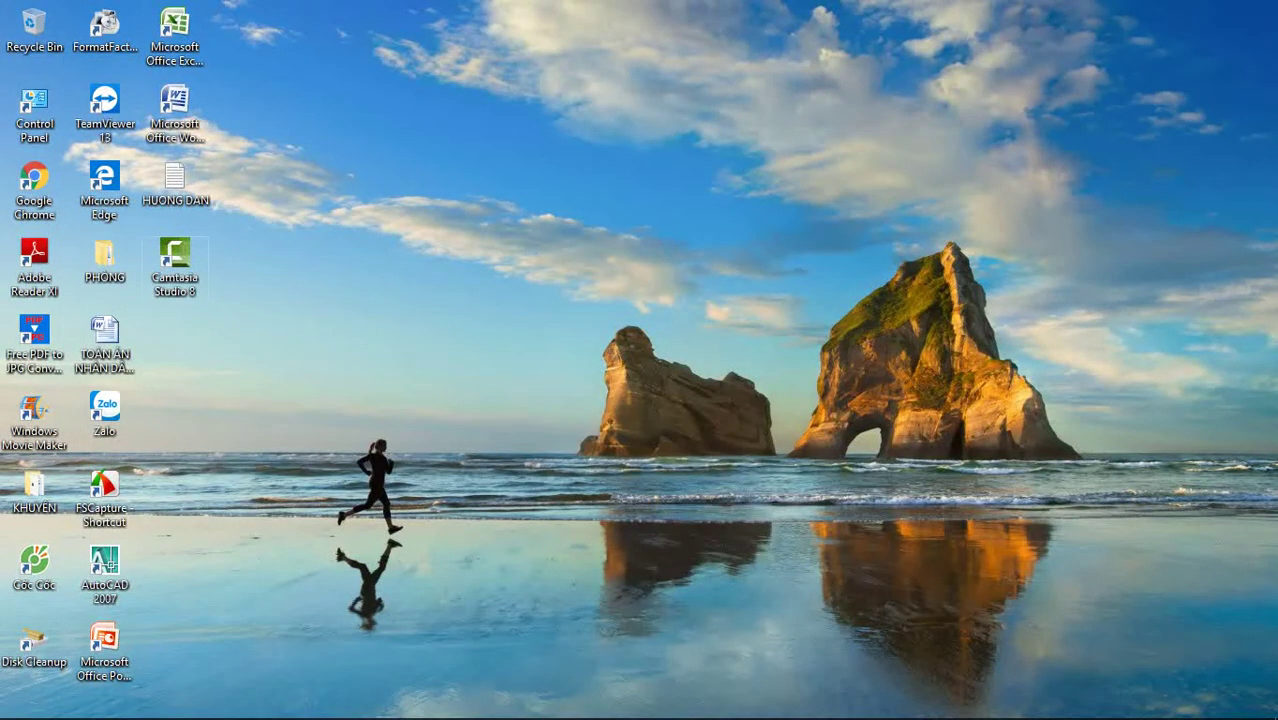
right_click(174, 259)
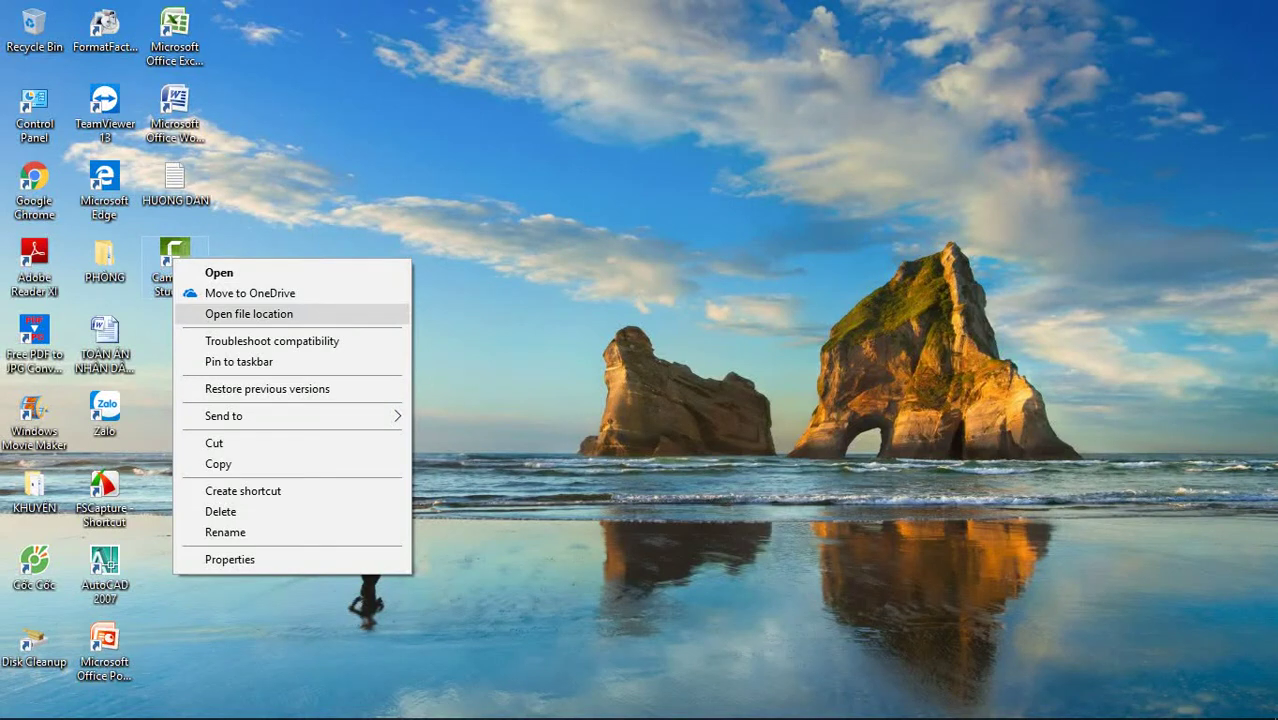
left_click(249, 313)
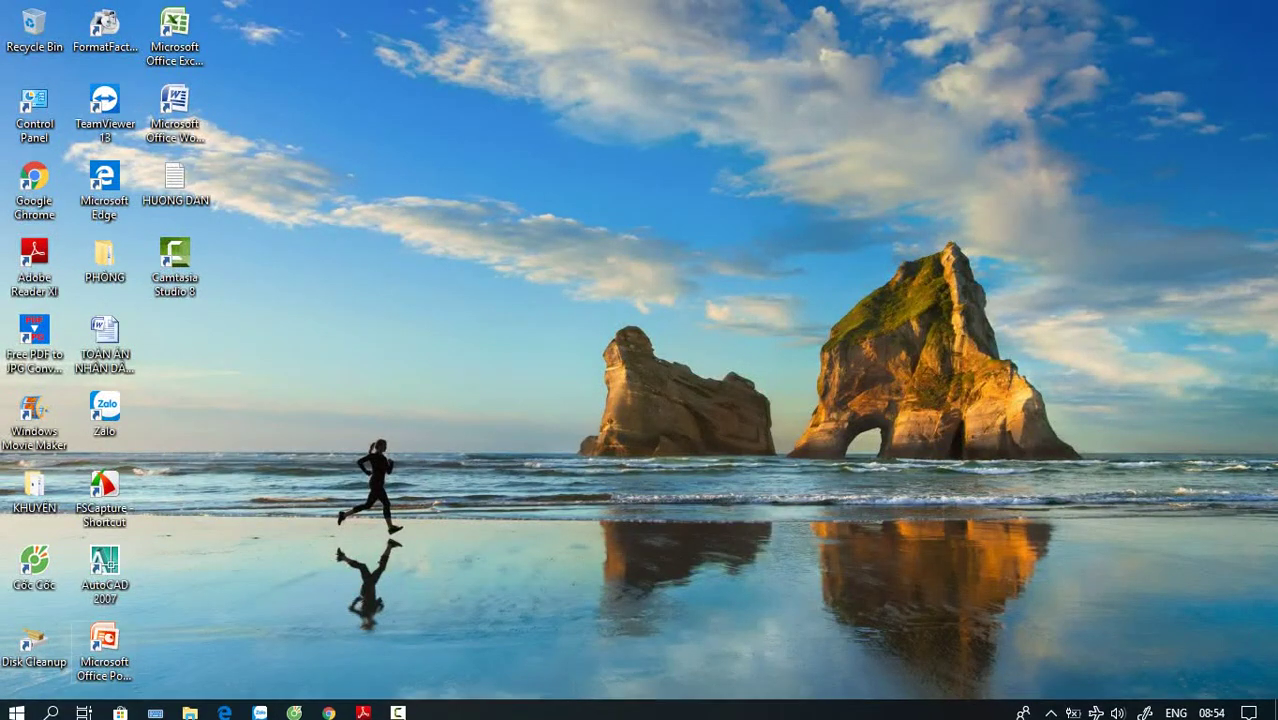
- Launch Camtasia Studio 8 from the TechSmith group of installed programs
left_click(16, 705)
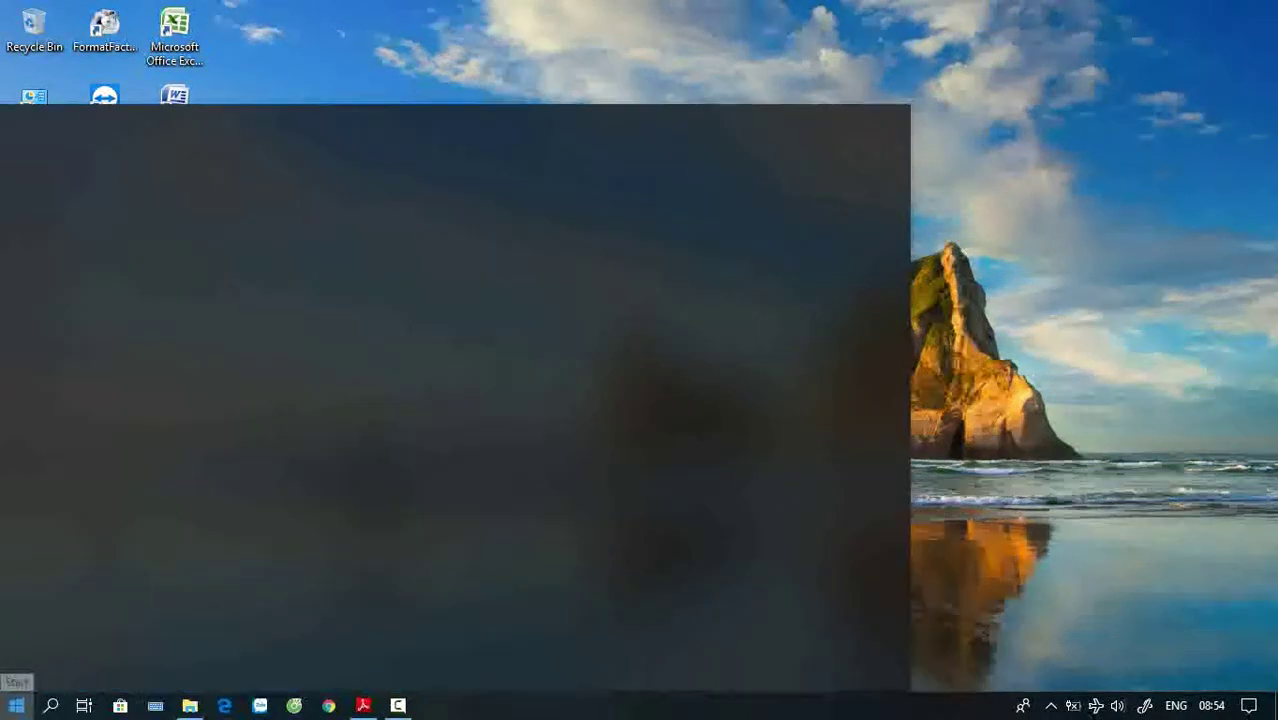
scroll(150, 508, "down", 1)
scroll(150, 508, "down", 10)
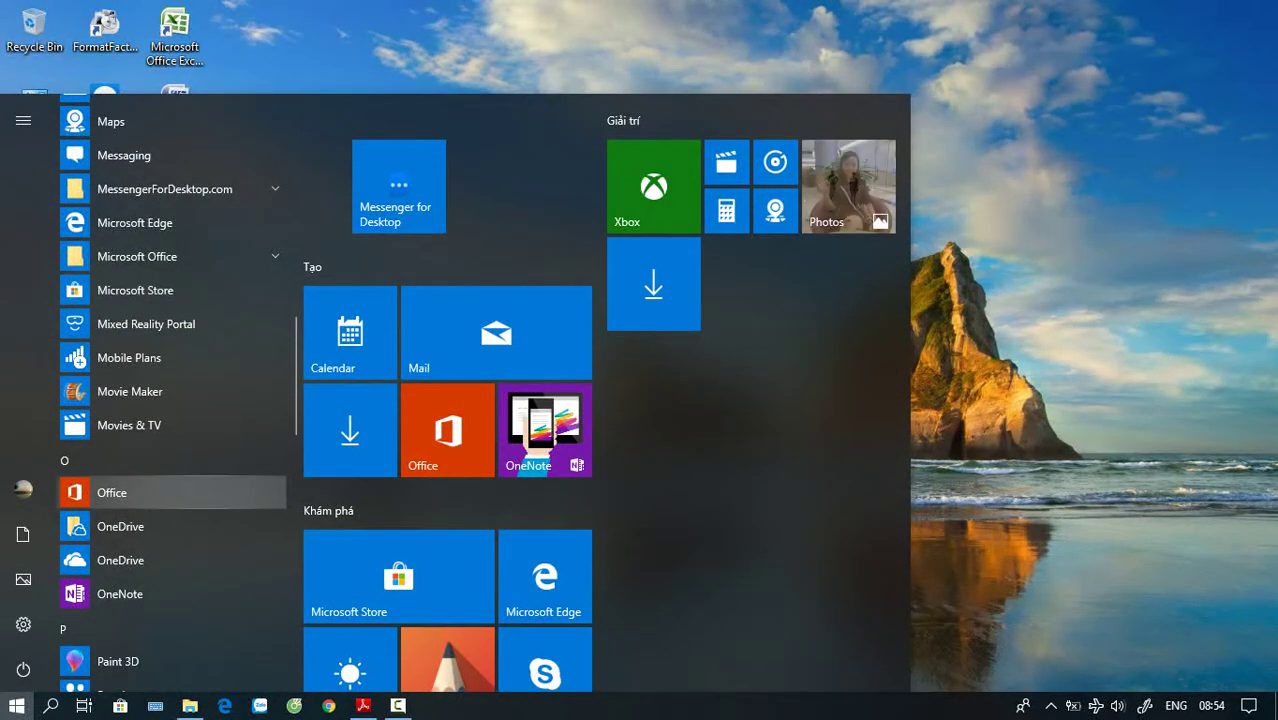
scroll(150, 495, "down", 5)
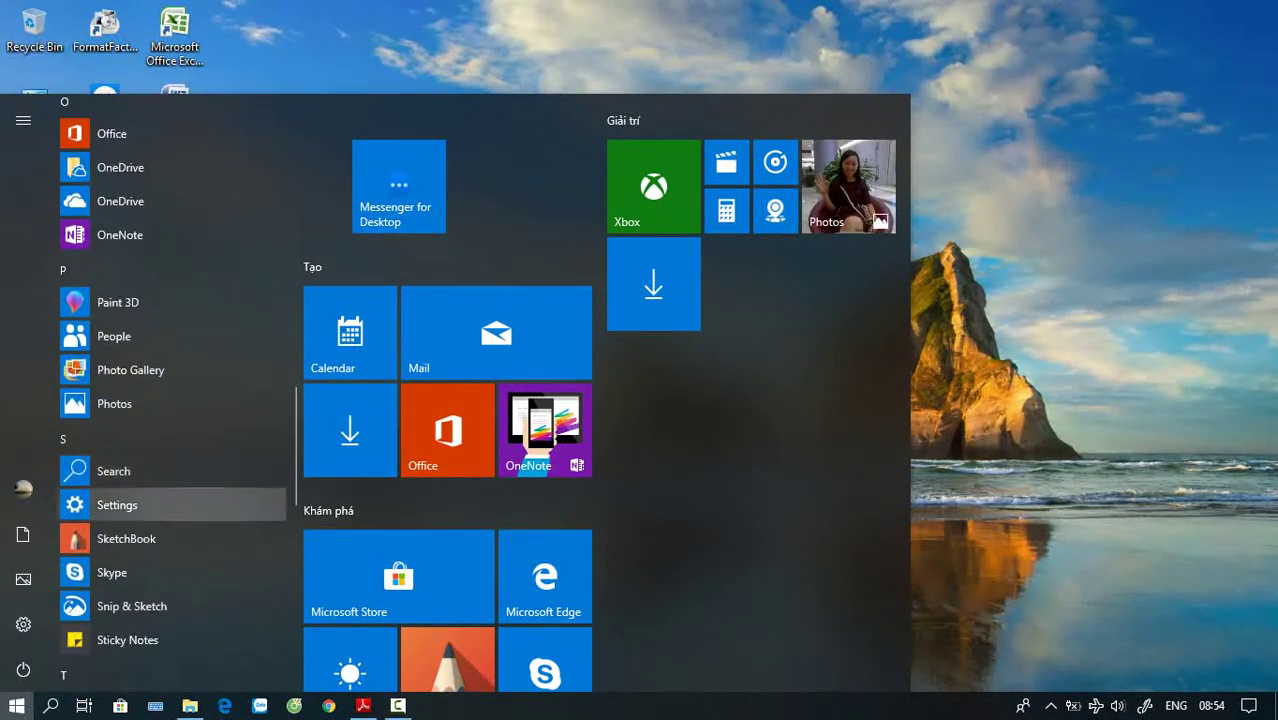
scroll(150, 505, "down", 3)
left_click(150, 525)
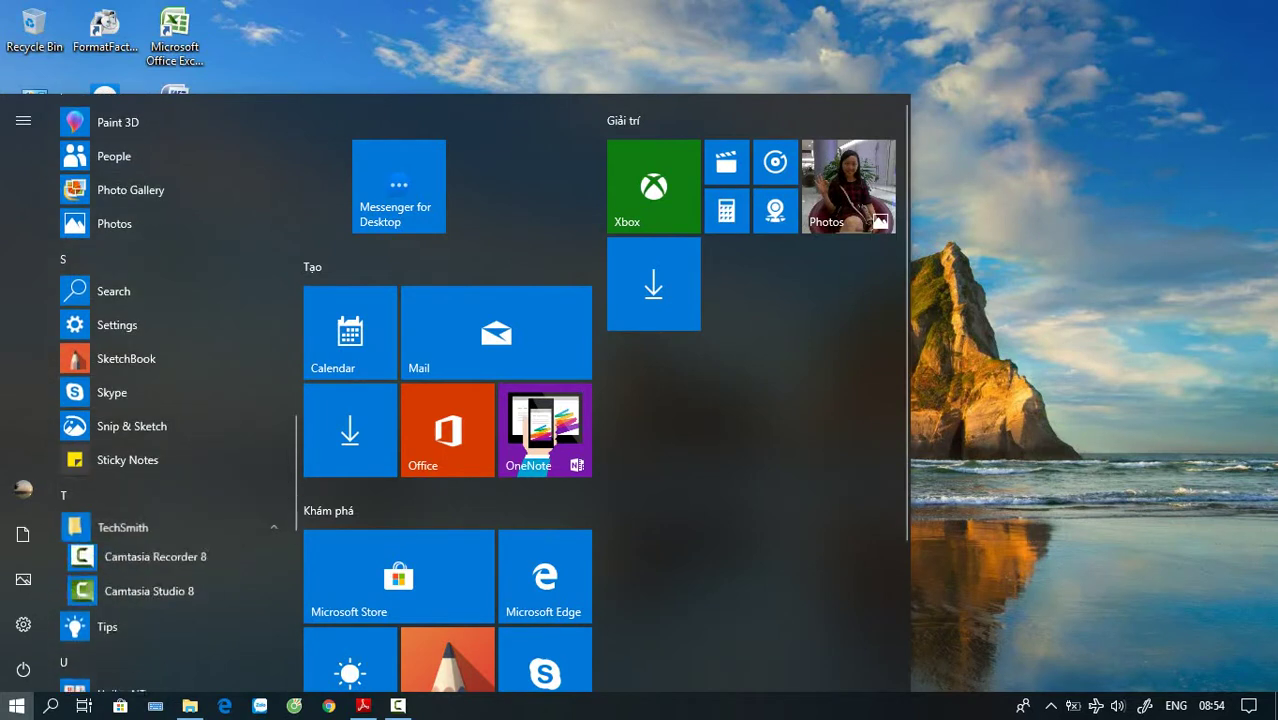
right_click(114, 594)
mouse_move(167, 652)
left_click(460, 608)
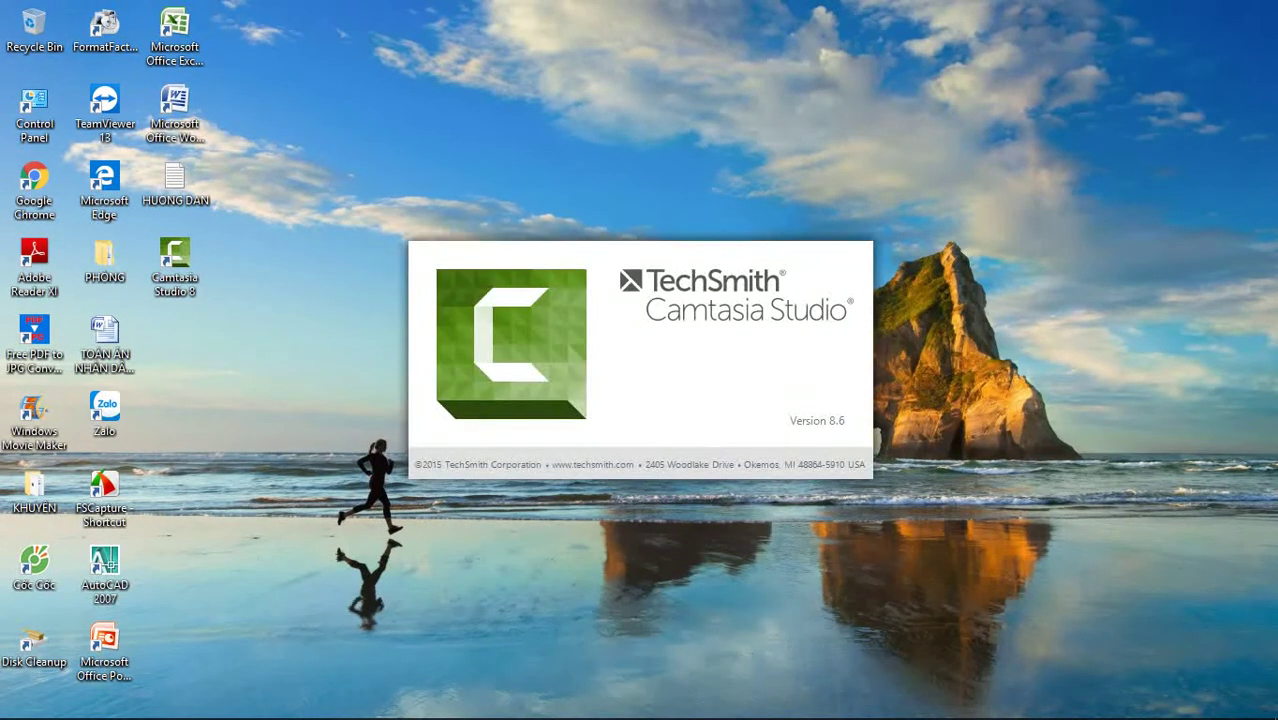
mouse_move(1096, 706)
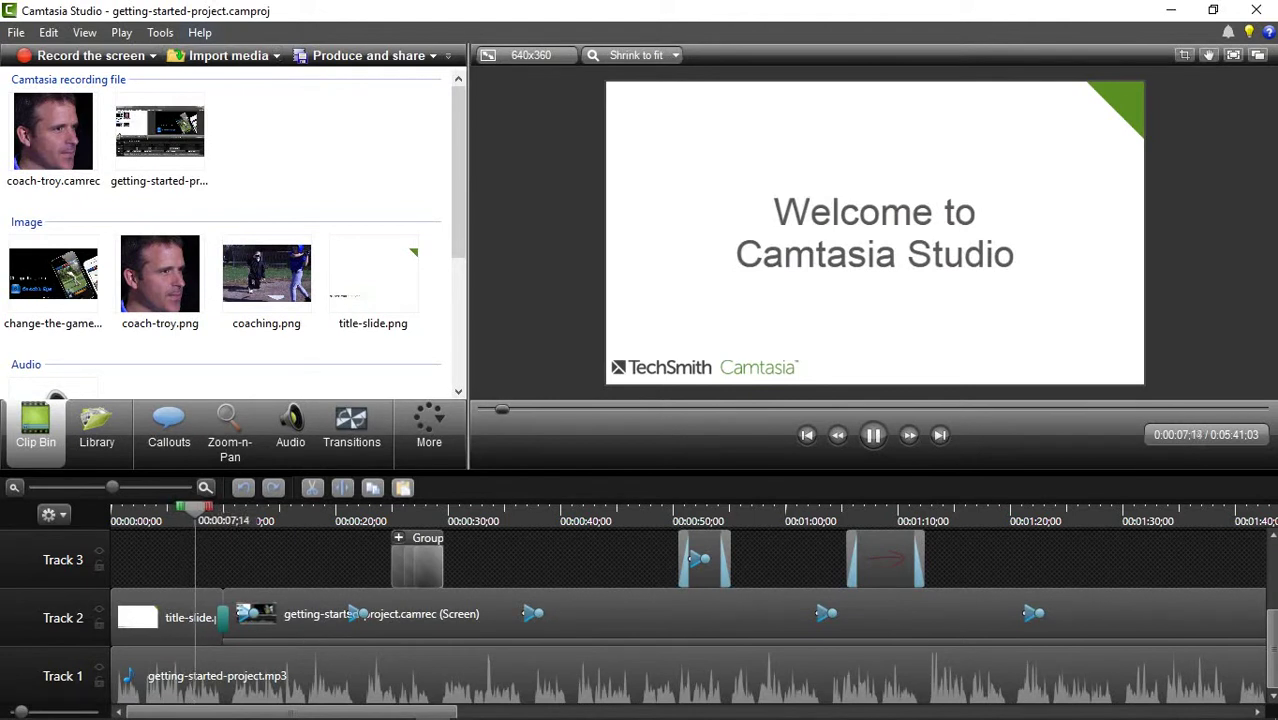
- Examine the available help commands, including Check for updates, TechSmith on the web and About Camtasia Studio
key("alt+h")
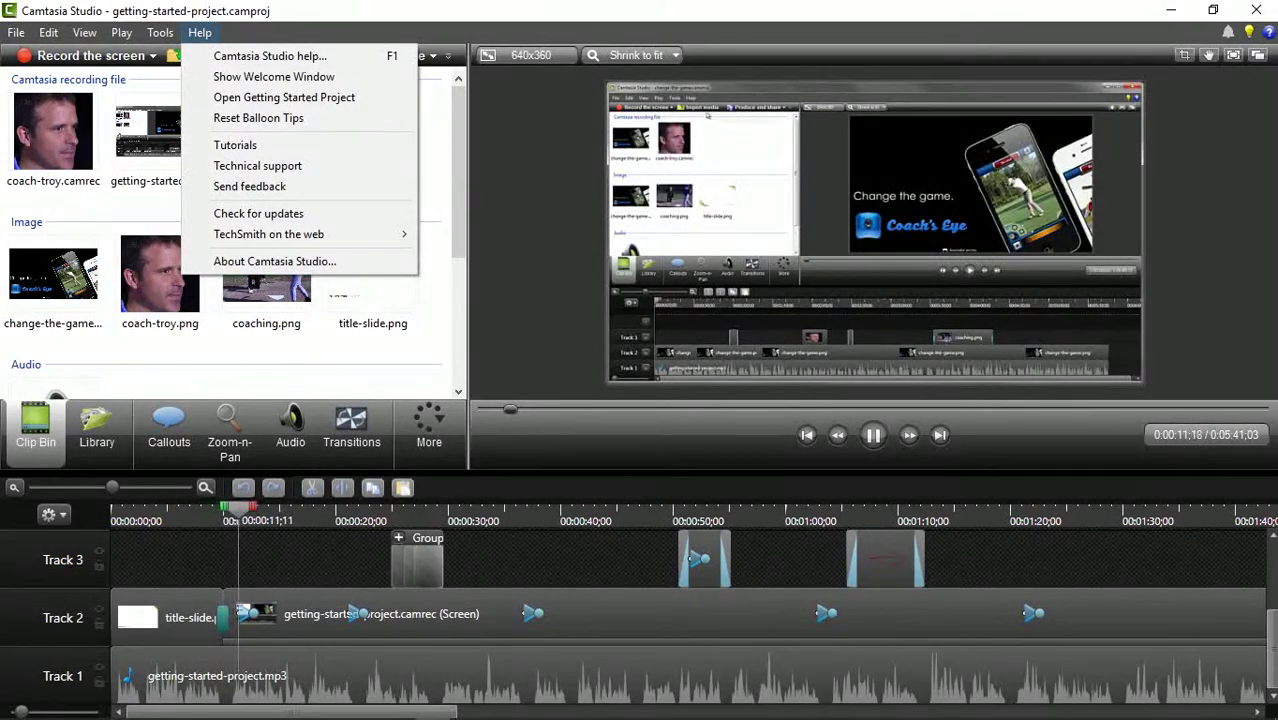
key("Escape")
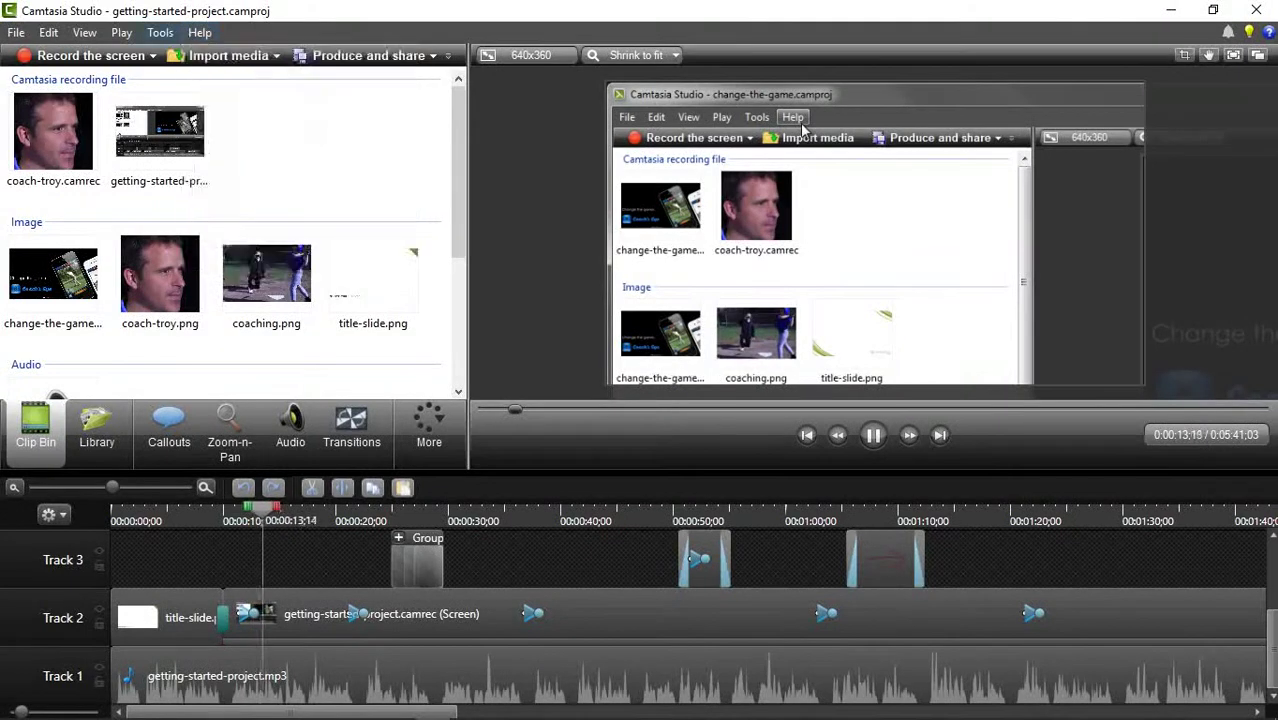
key("alt+t")
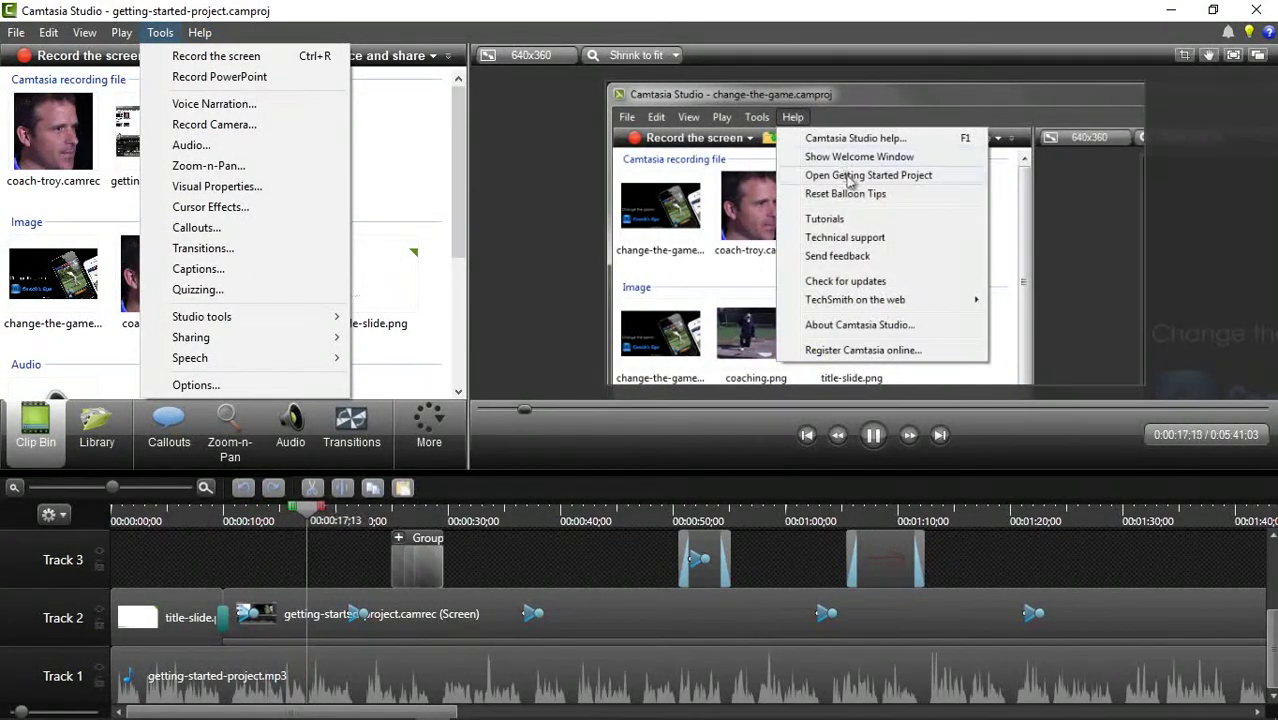
key("Right")
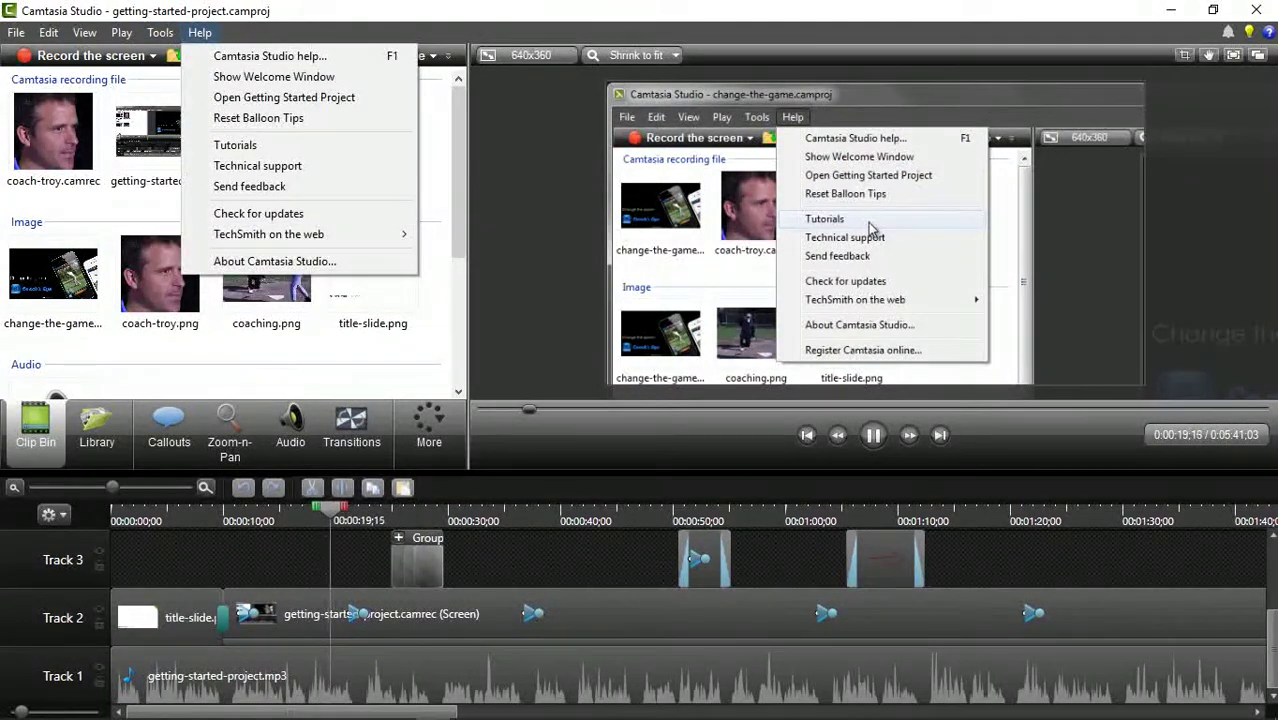
key("Down")
key("Down")
key("Down")
key("Down")
key("Down")
key("Down")
key("Down")
key("Down")
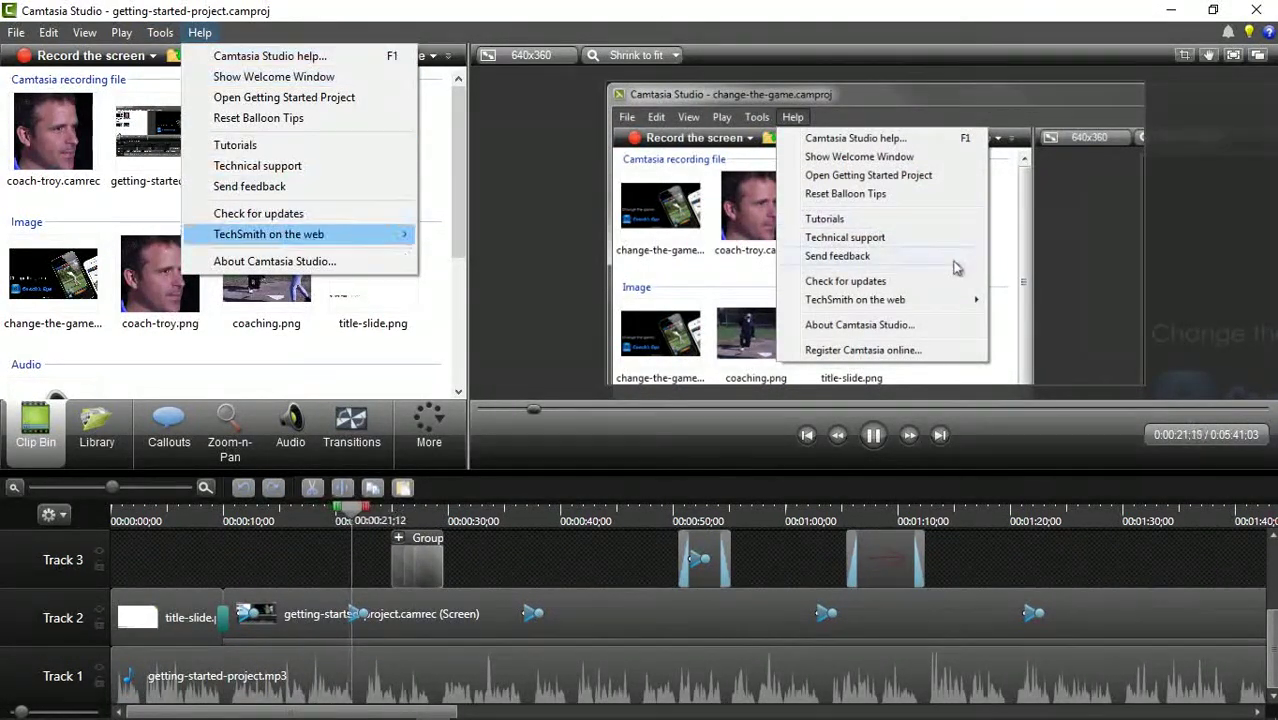
key("Down")
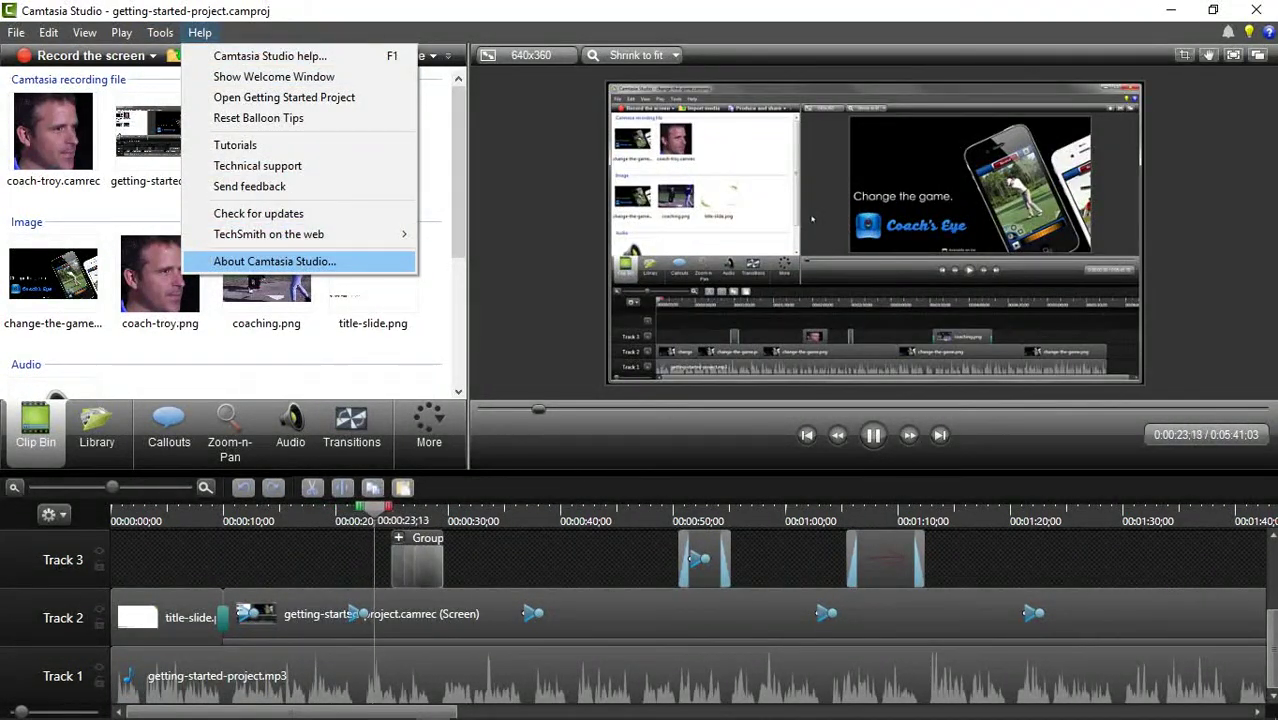
key("Up")
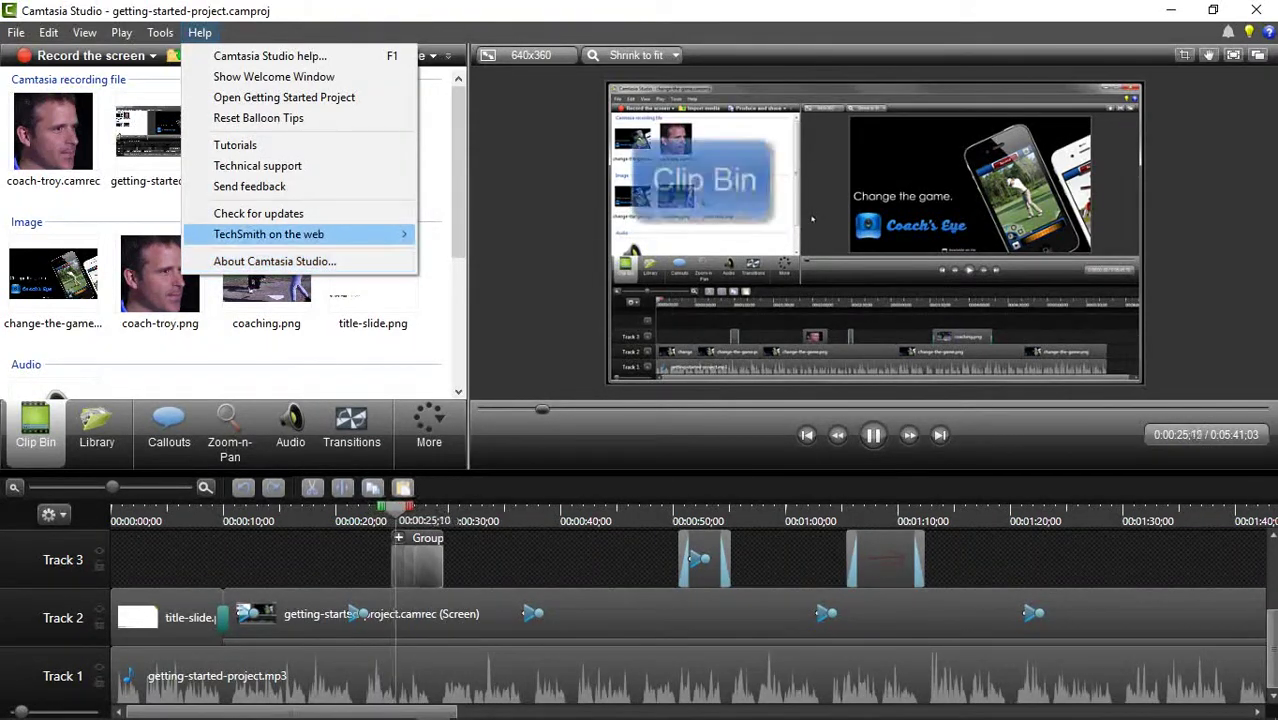
key("Down")
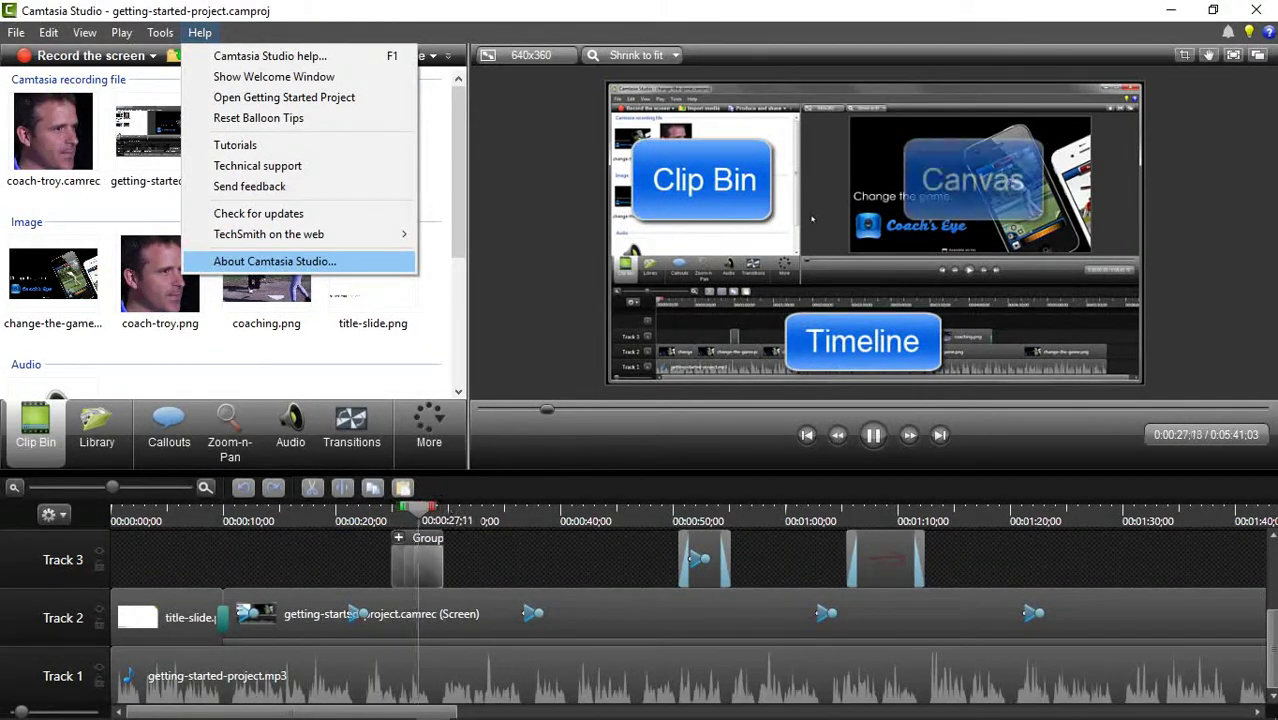
key("Up")
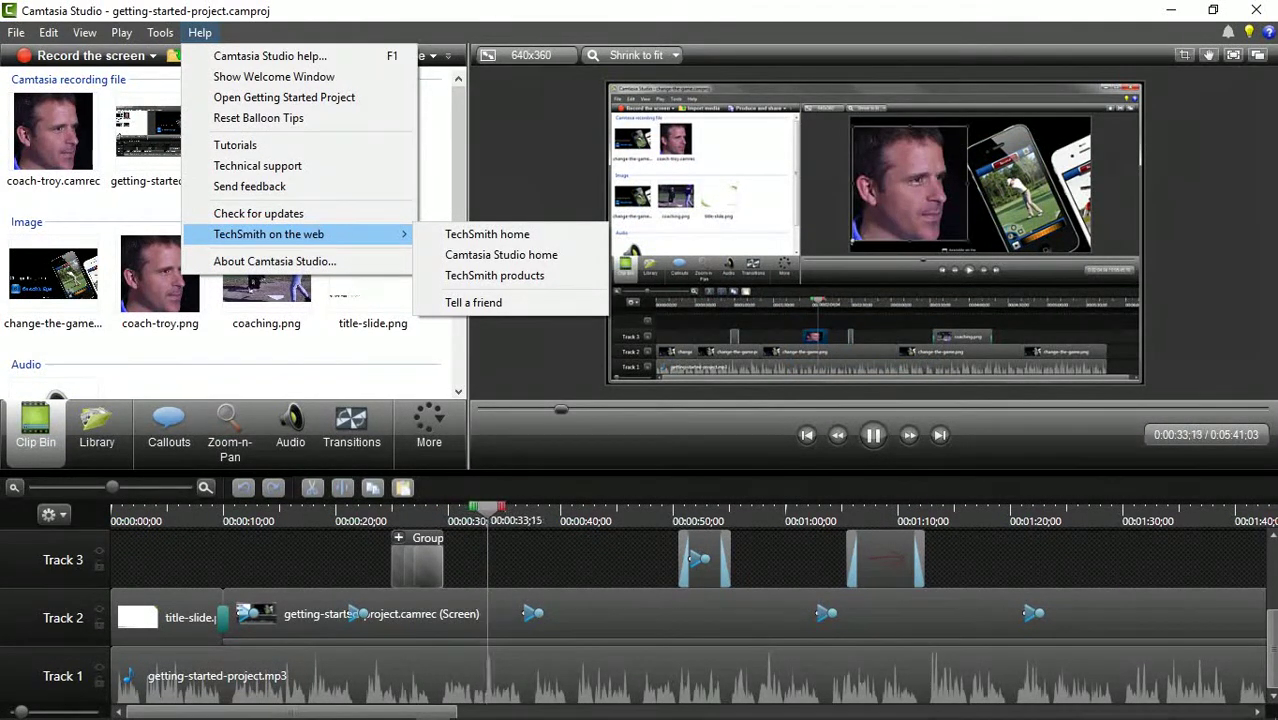
key("Down")
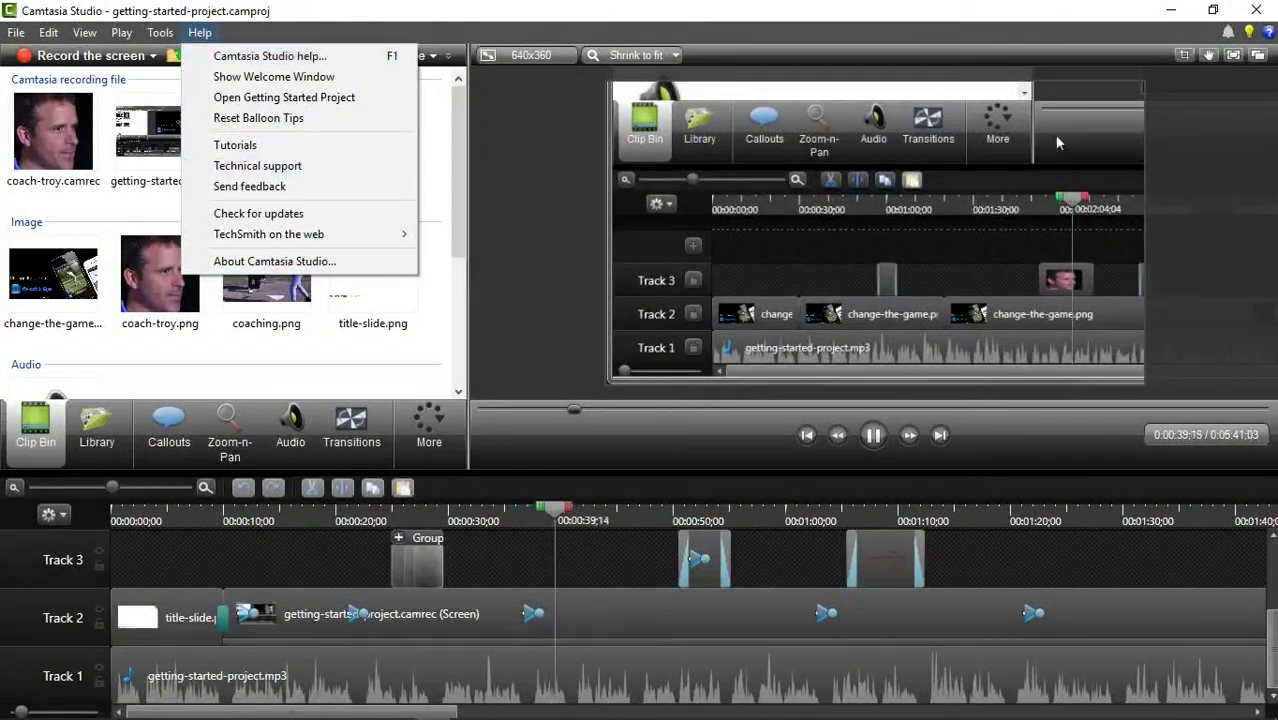
key("Escape")
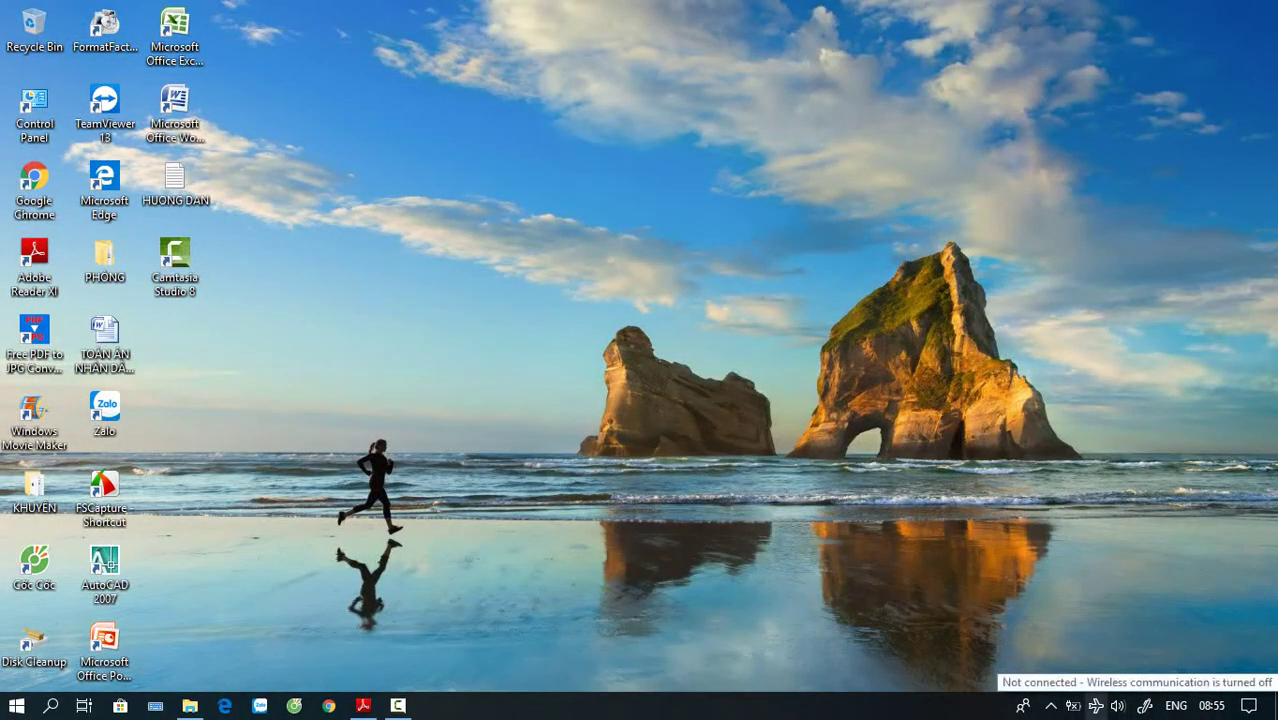
- Turn off Airplane mode so that the computer reconnects to Wi-Fi
left_click(1096, 705)
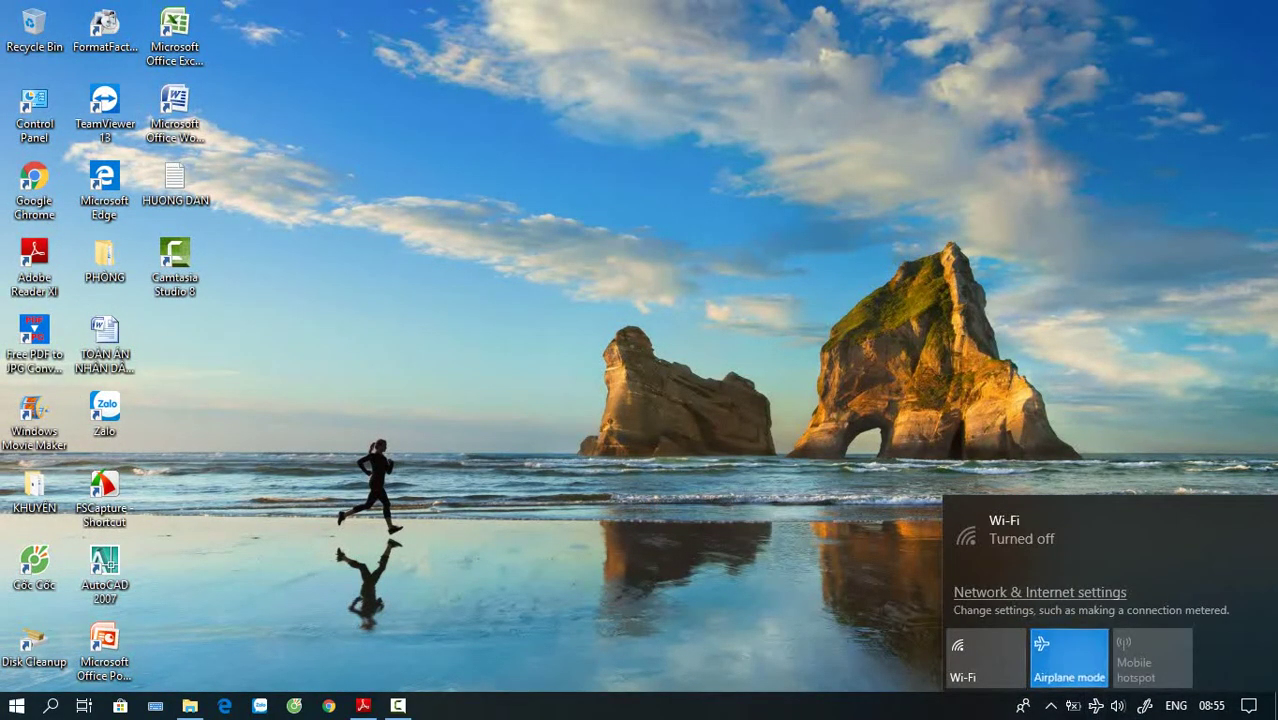
left_click(1068, 657)
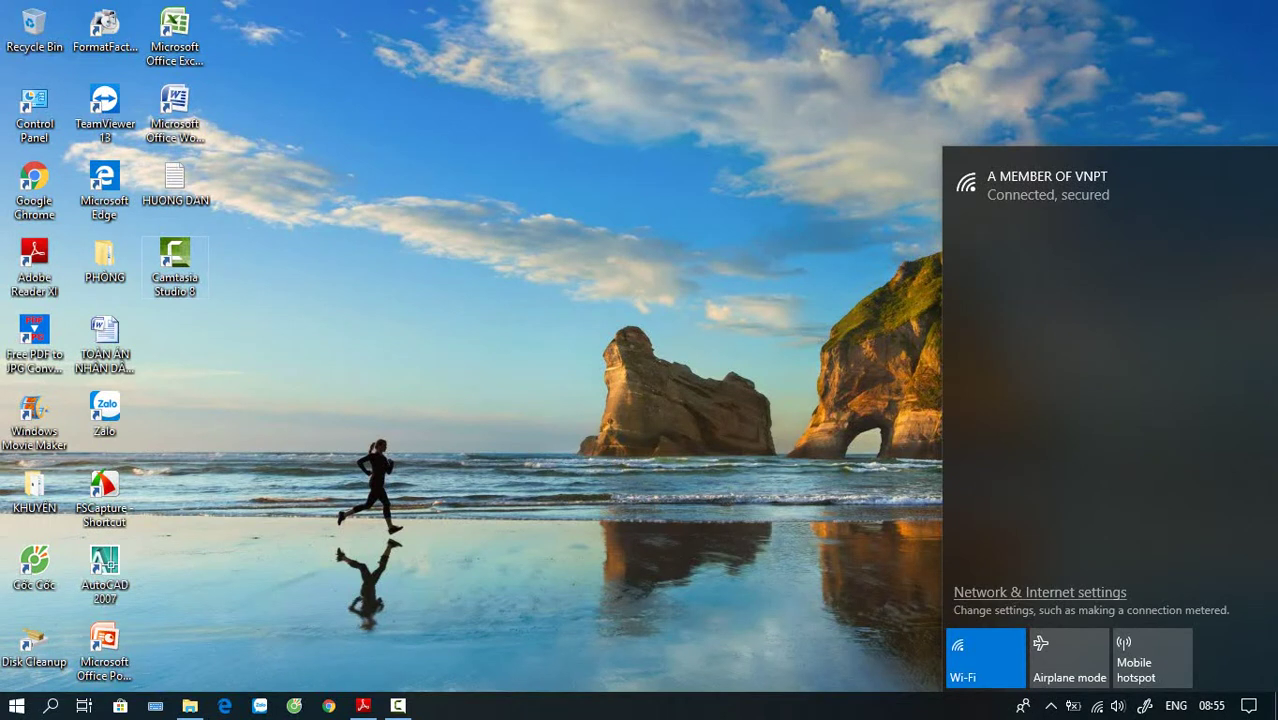
key("Escape")
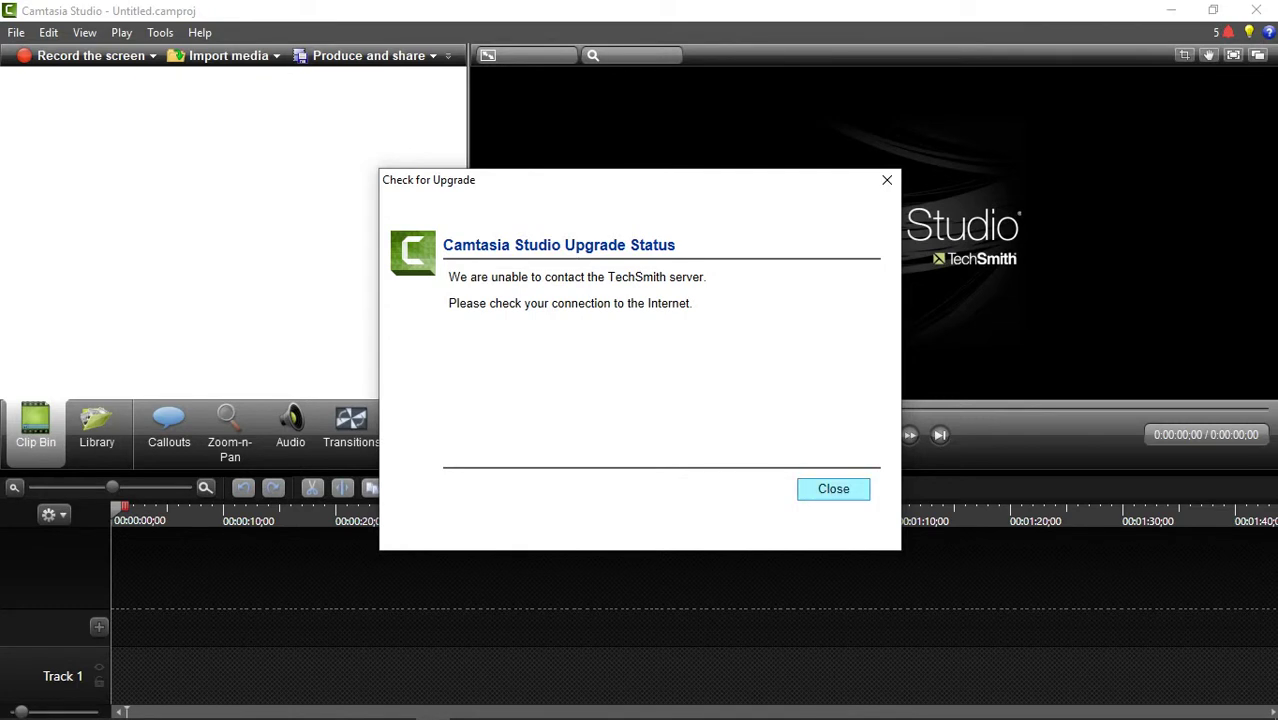
- Dismiss the upgrade status dialog, then close the Welcome dialog with its display at startup turned off
left_click(833, 488)
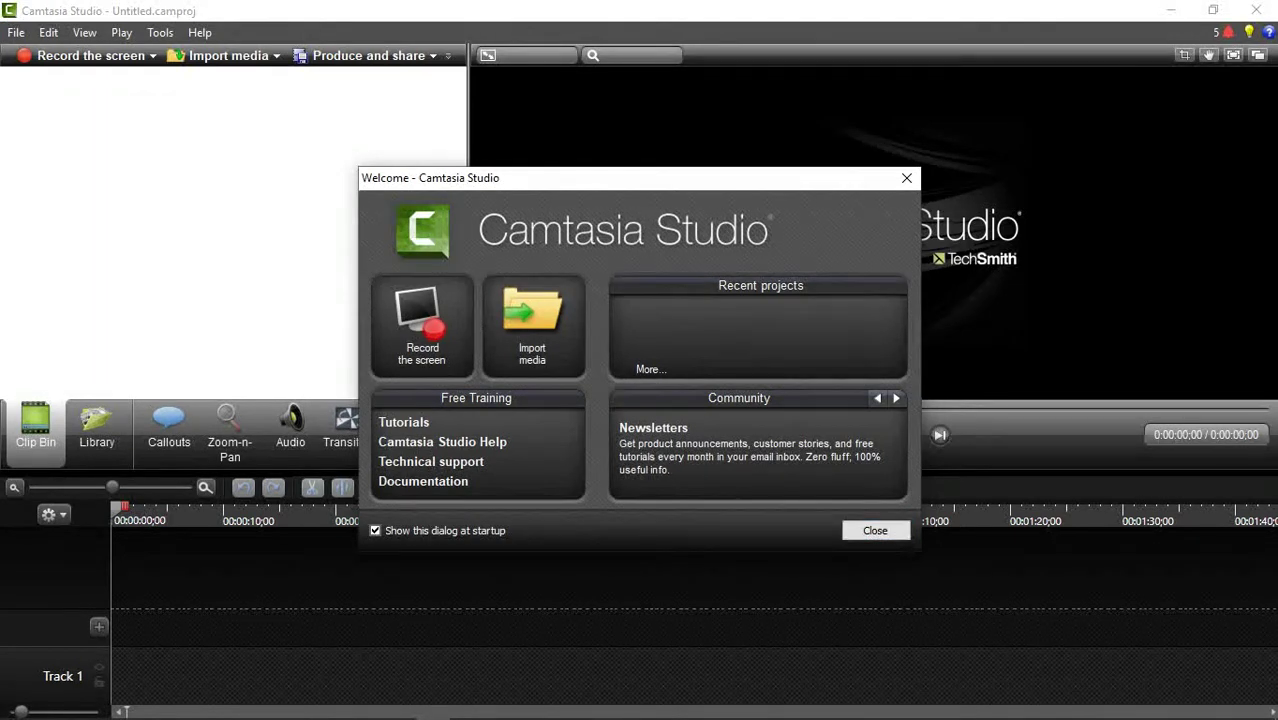
left_click(445, 531)
left_click(875, 530)
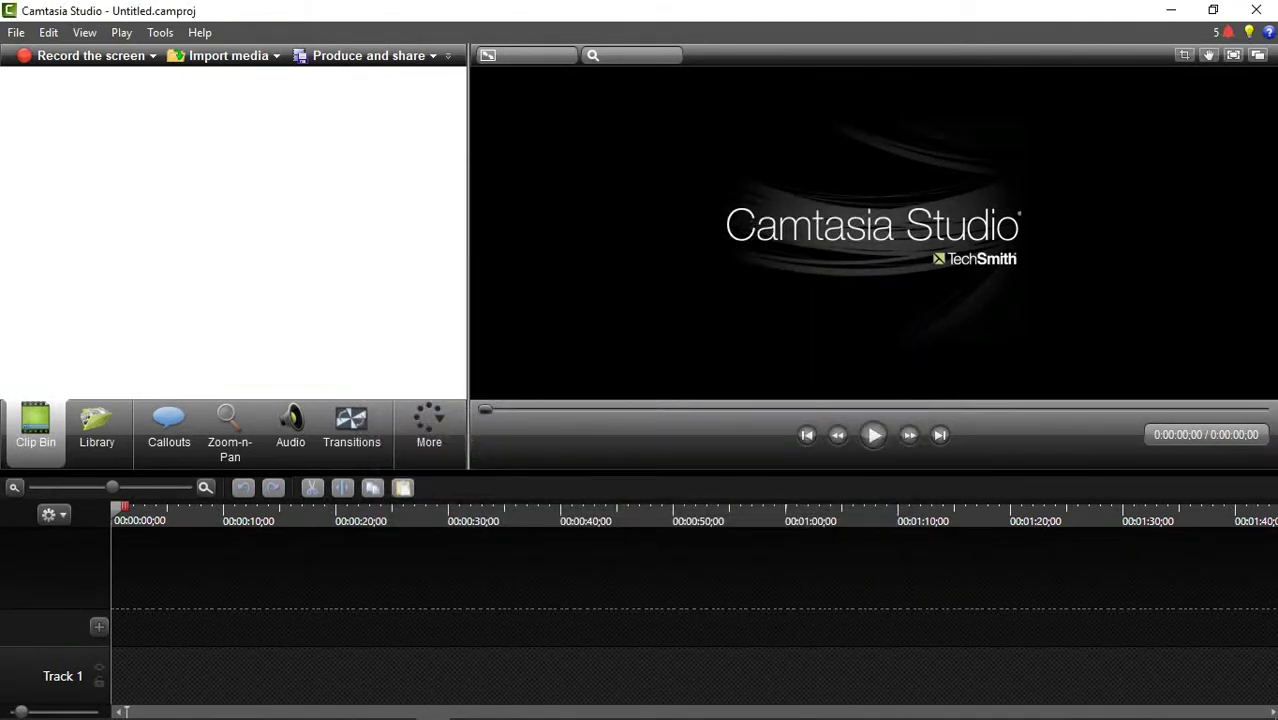
- Open the program options and examine the Program, Upgrade Options and Partners settings
left_click(200, 32)
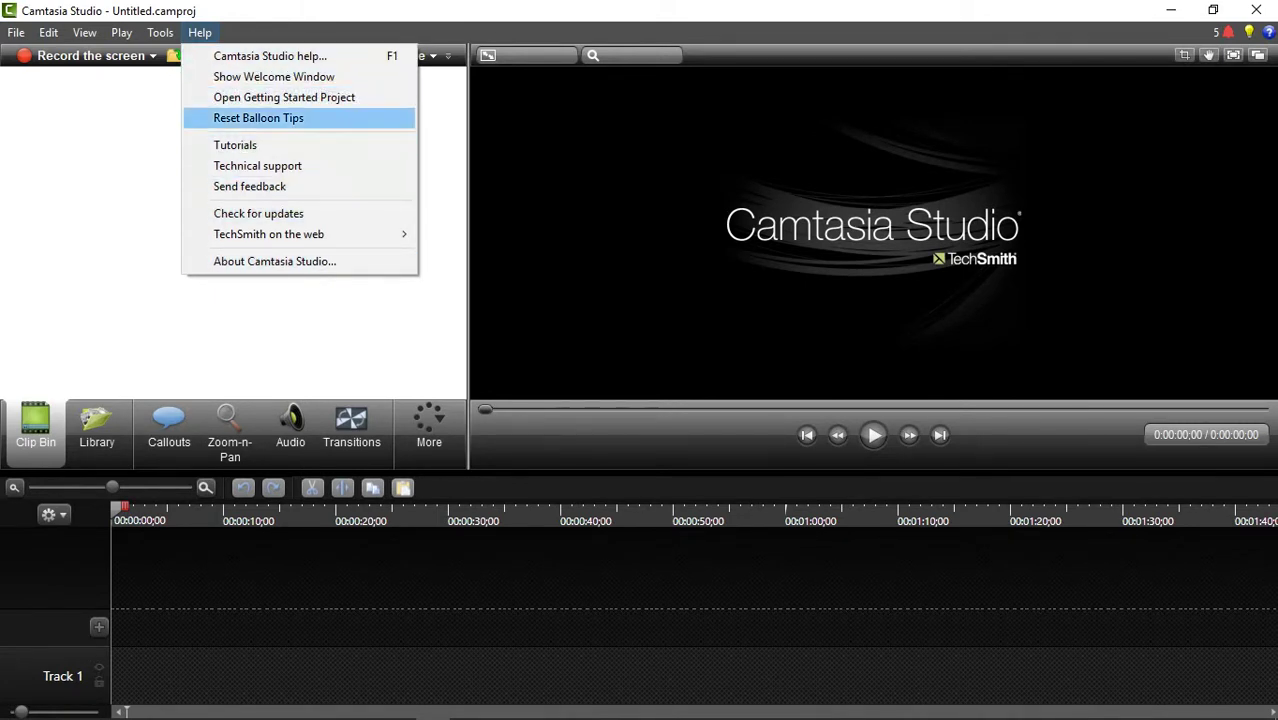
key("Escape")
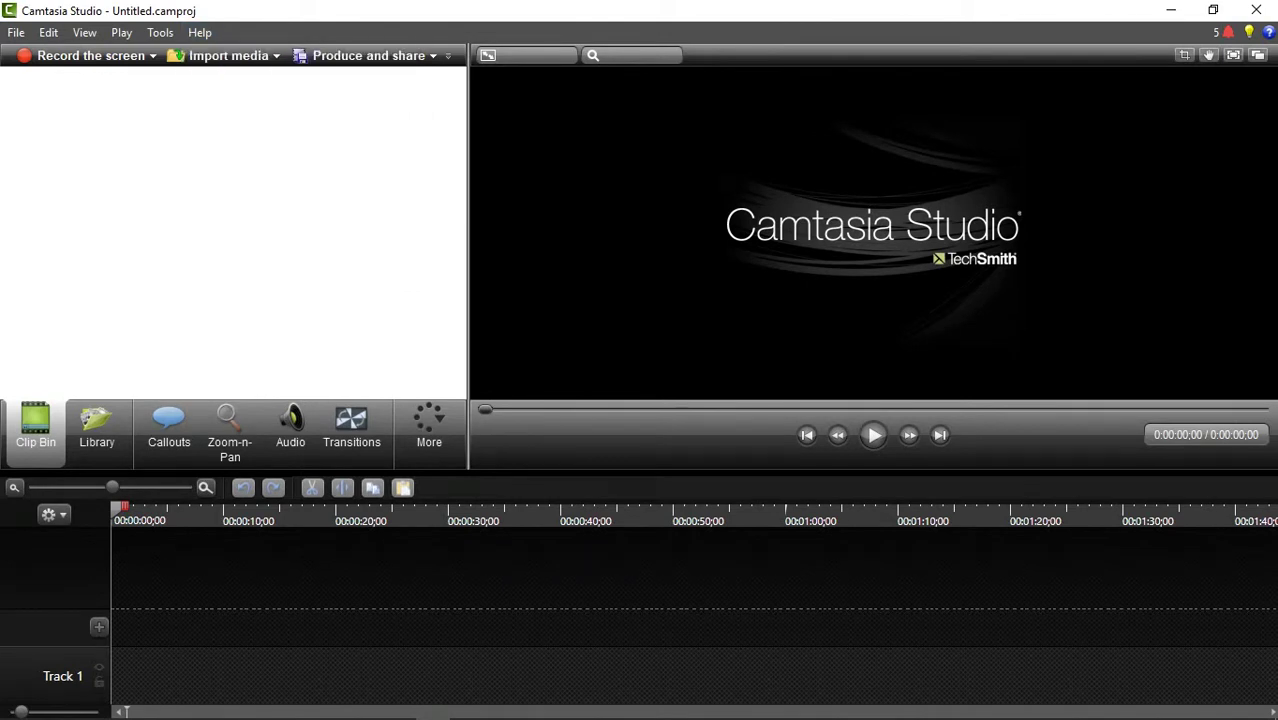
key("alt+t")
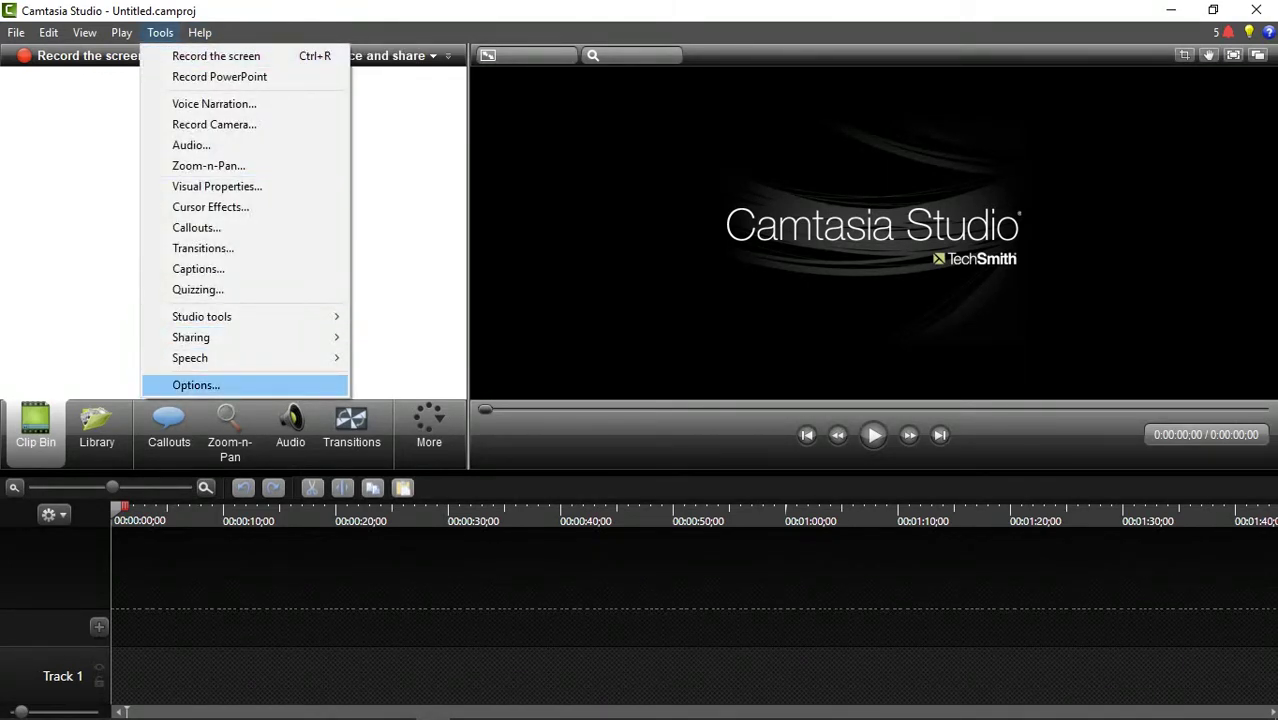
key("Return")
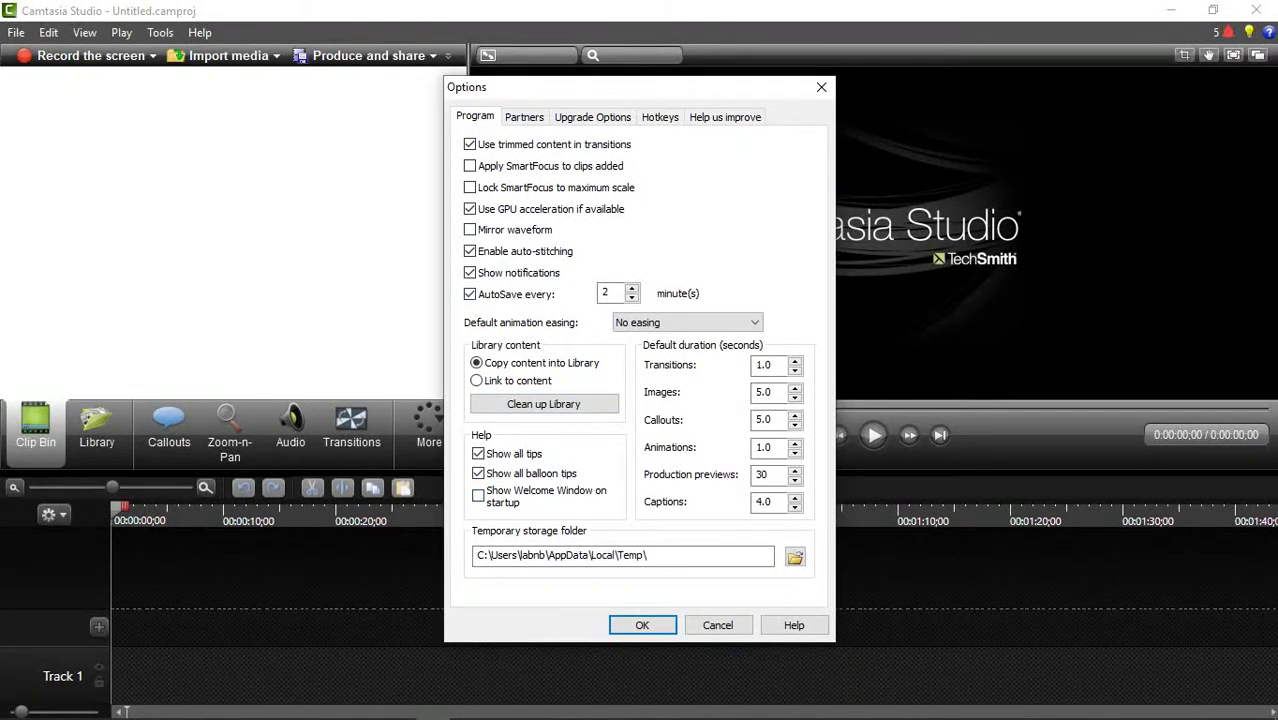
left_click(592, 117)
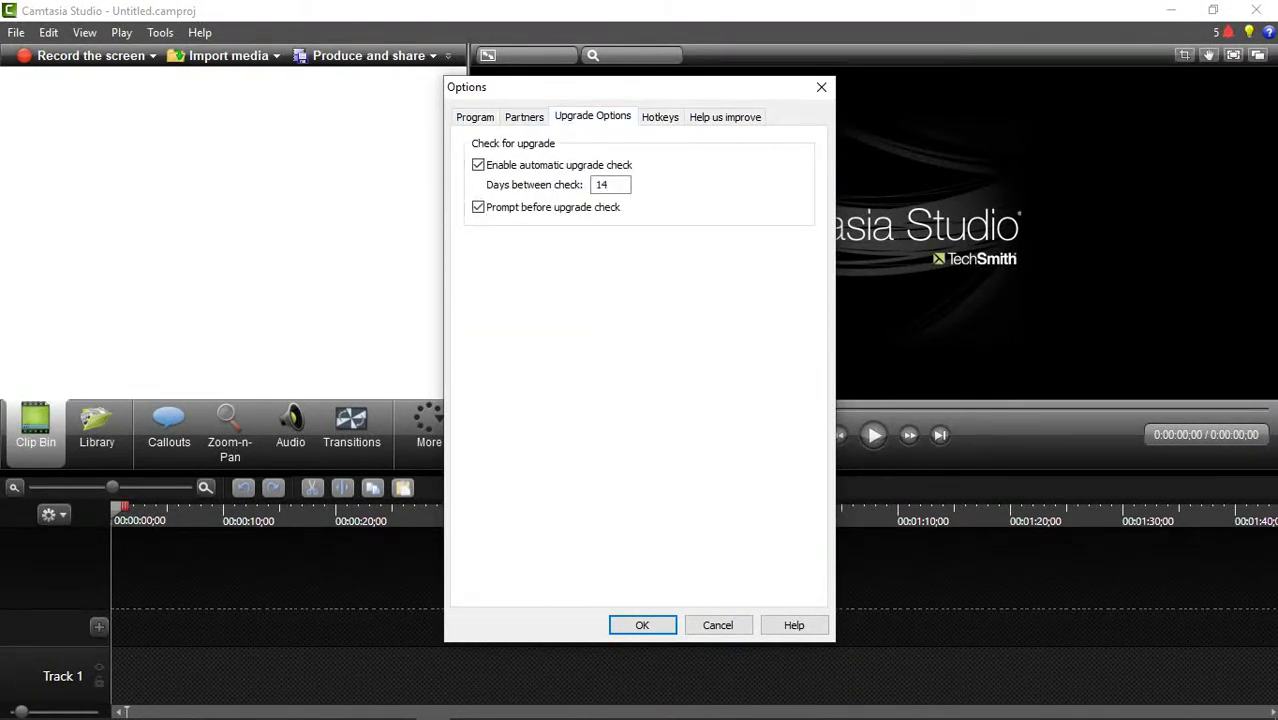
left_click(524, 117)
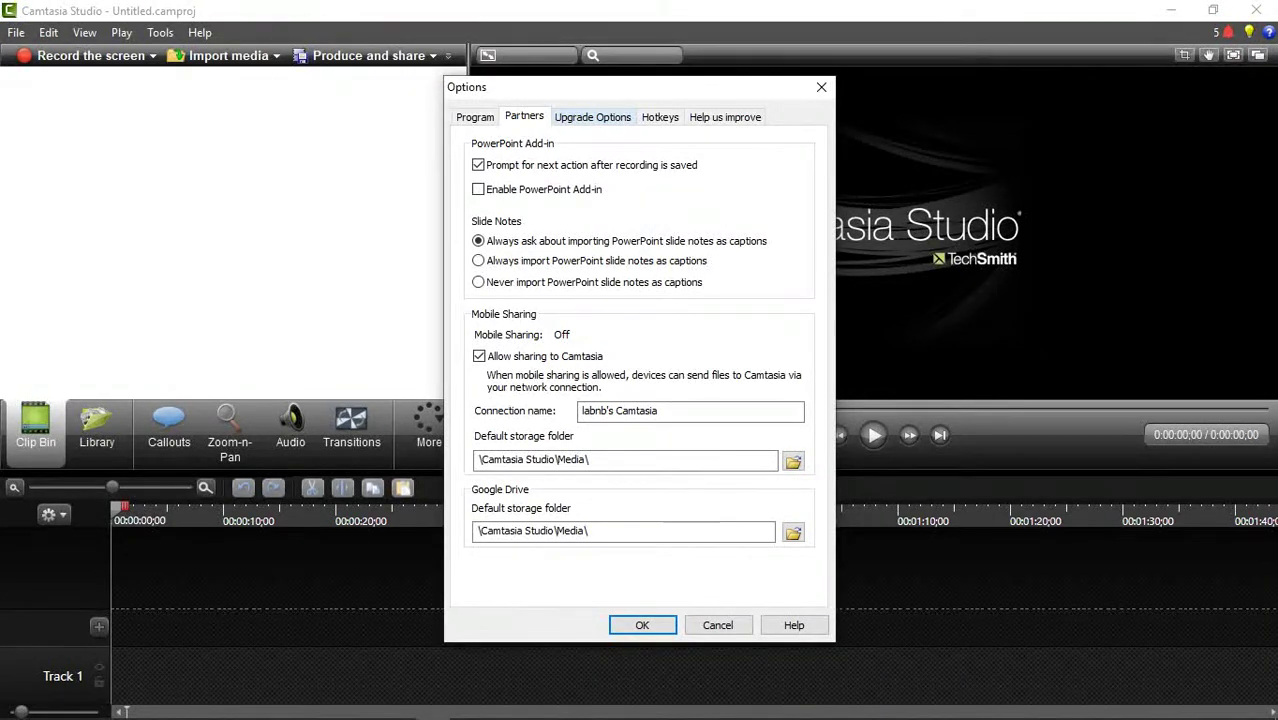
- Try to switch from the Partners settings to Upgrade Options and Hotkeys, declining to create the missing Media folder
left_click(592, 117)
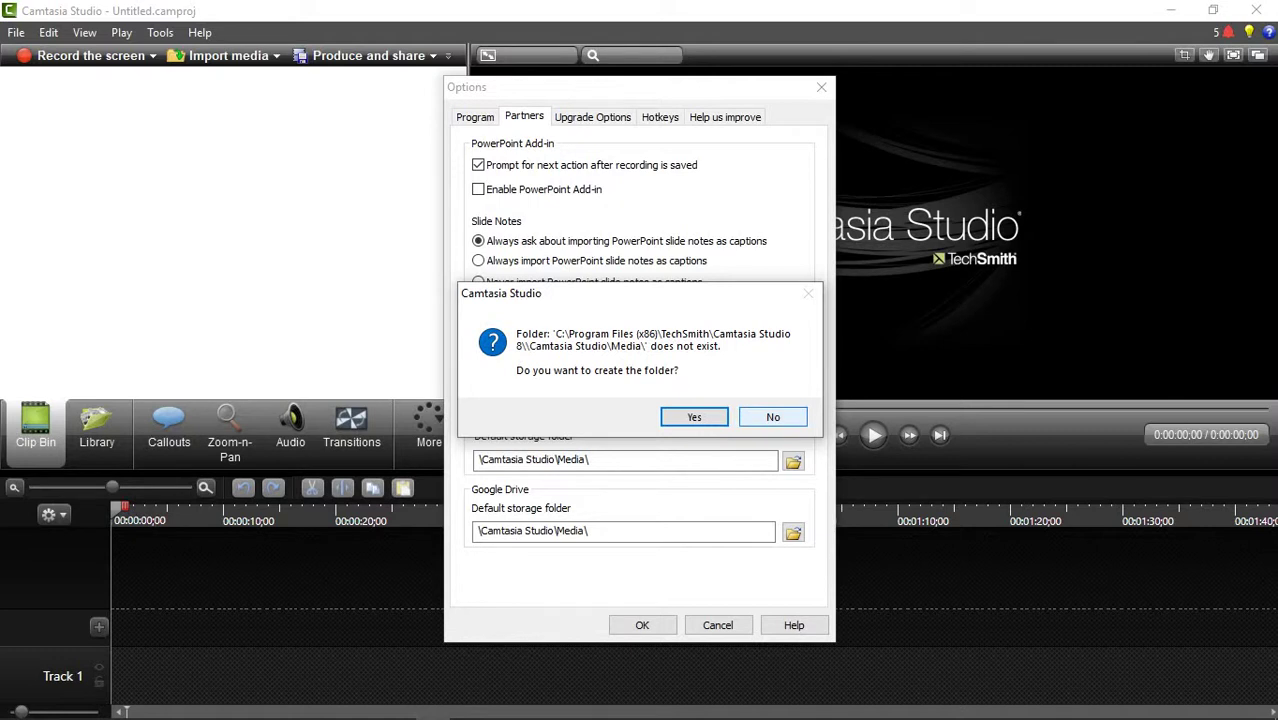
left_click(773, 417)
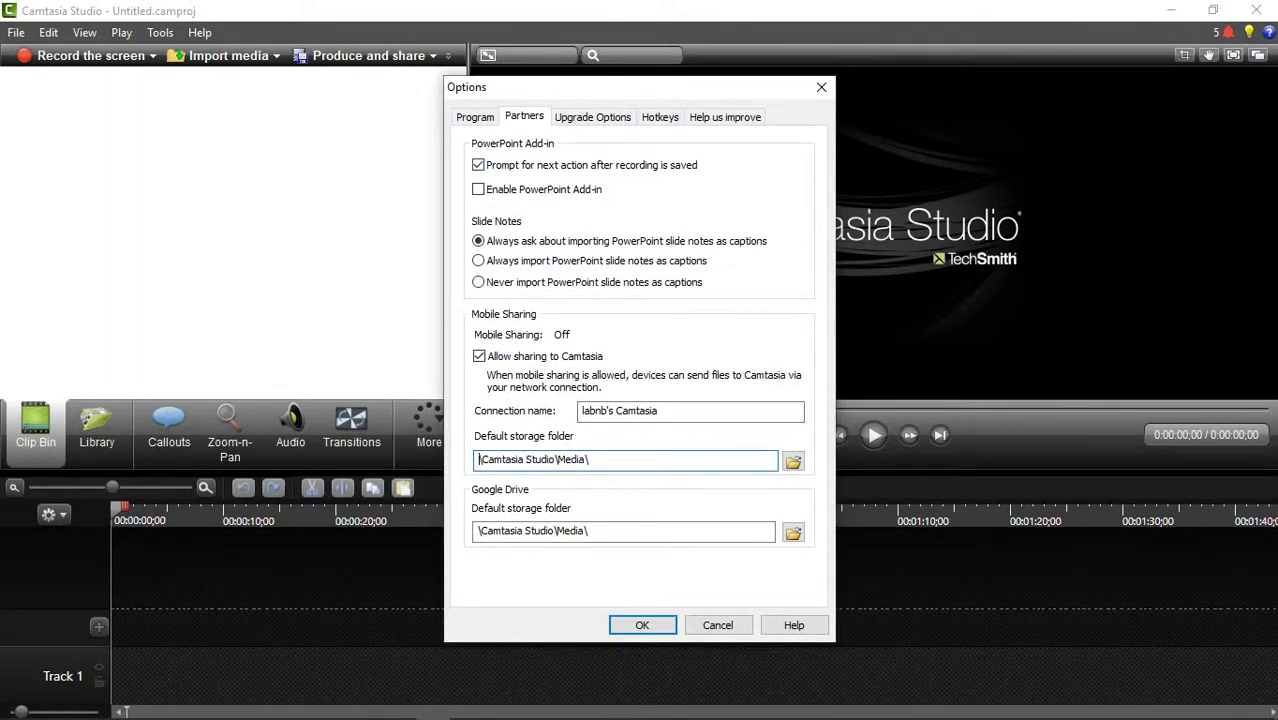
left_click(660, 117)
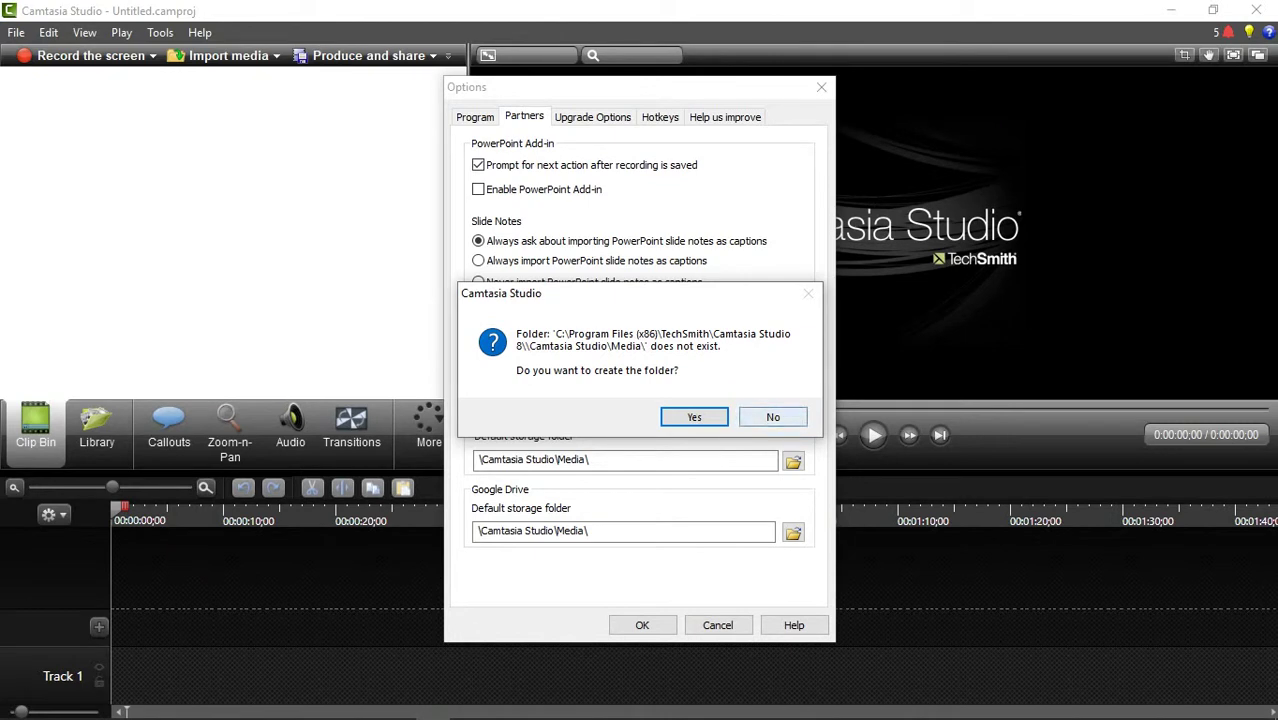
left_click(773, 417)
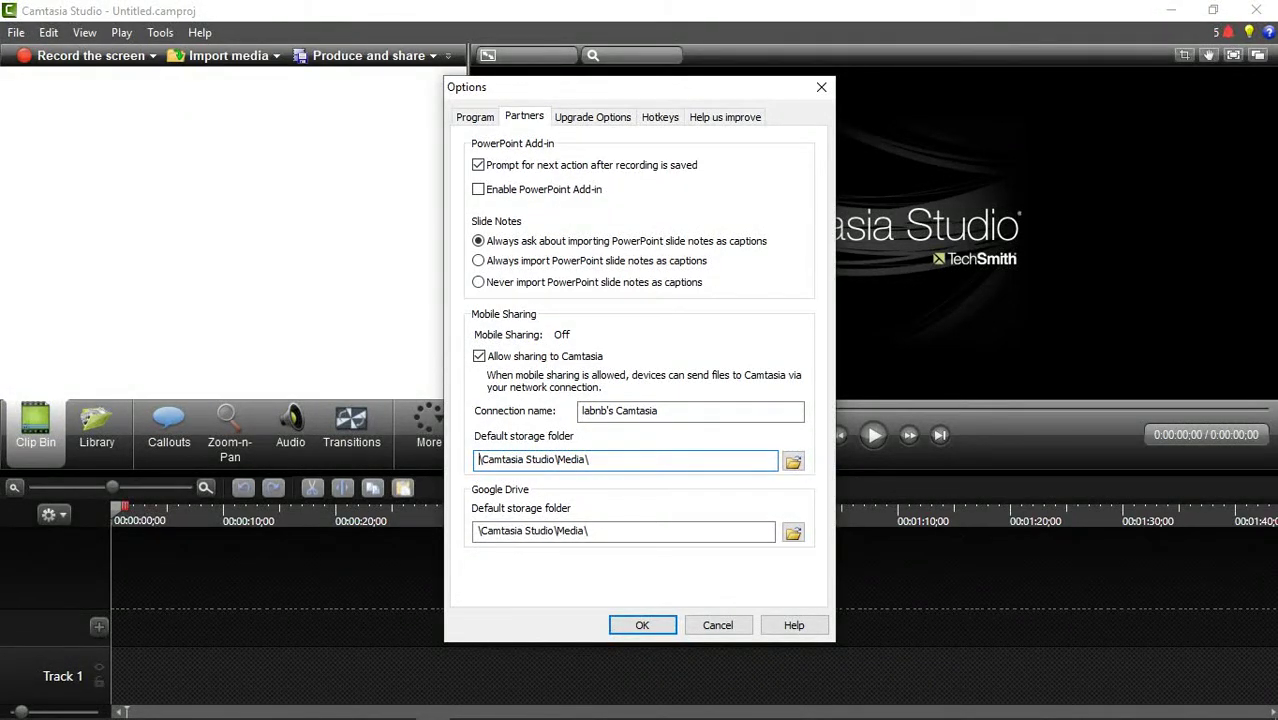
- Try to create the missing Camtasia Studio\Media storage folder from the Partners settings, and cancel the Options dialog
key("Return")
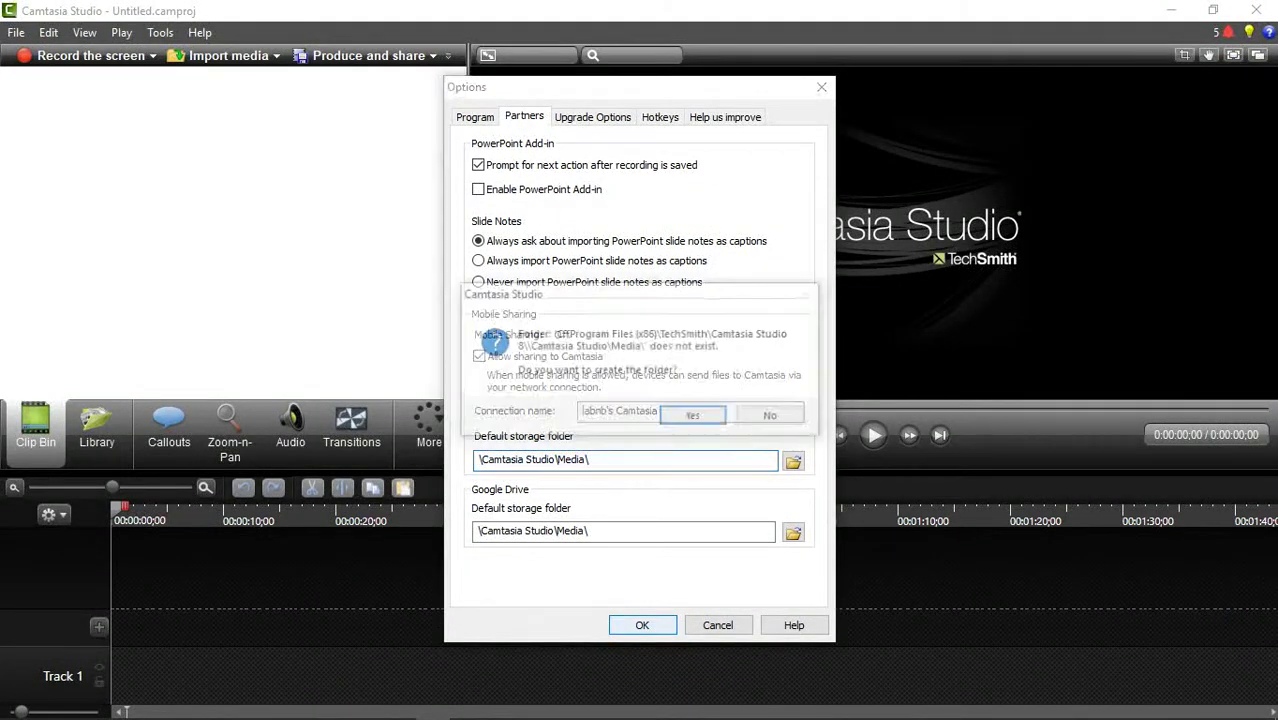
key("Return")
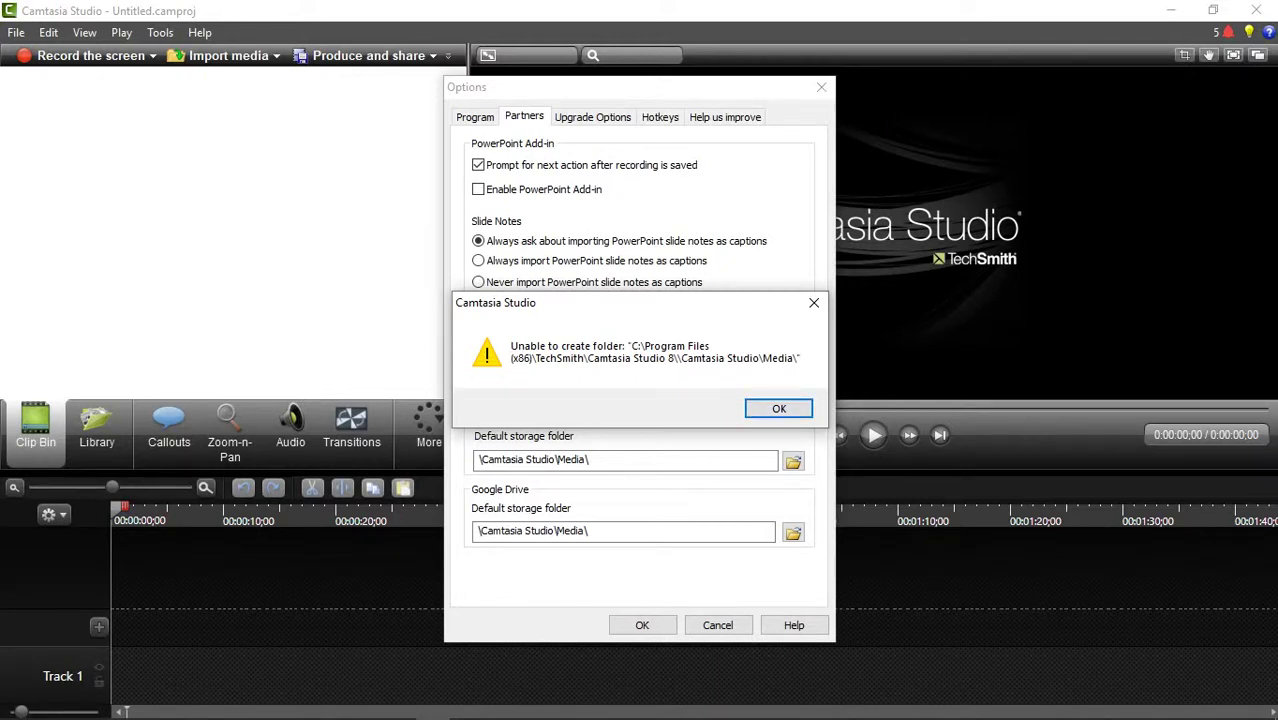
key("Return")
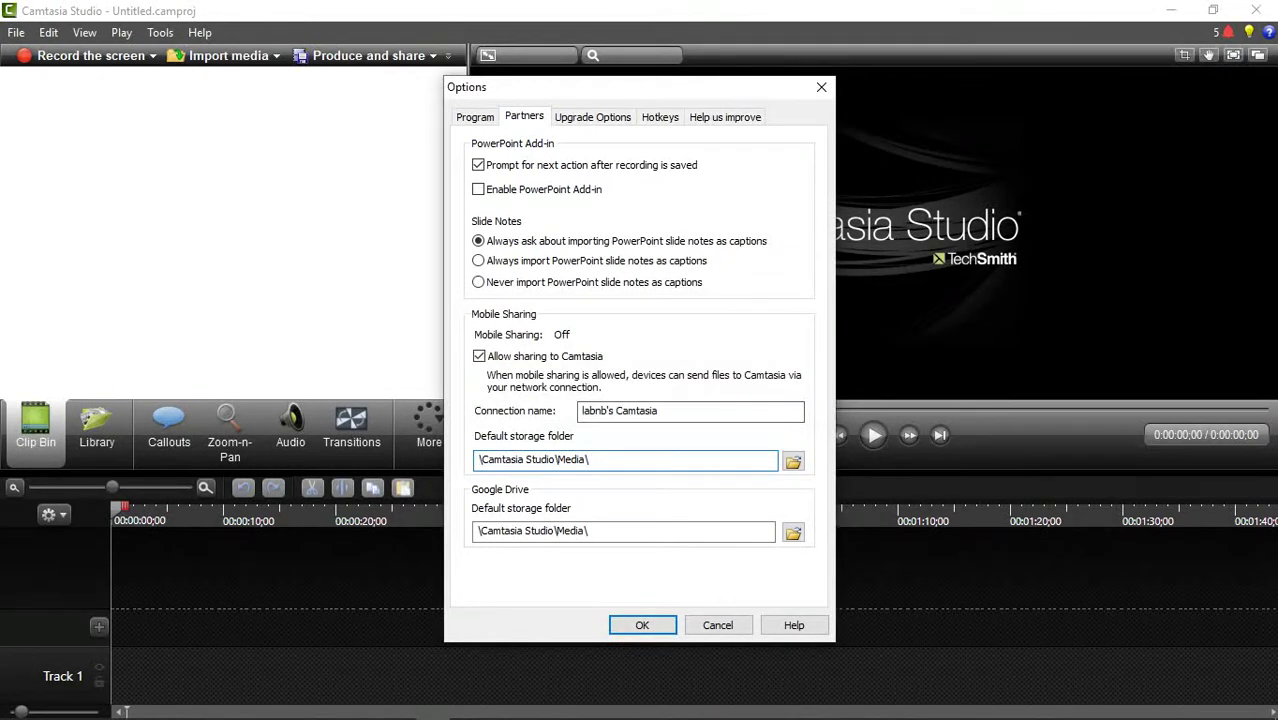
key("Return")
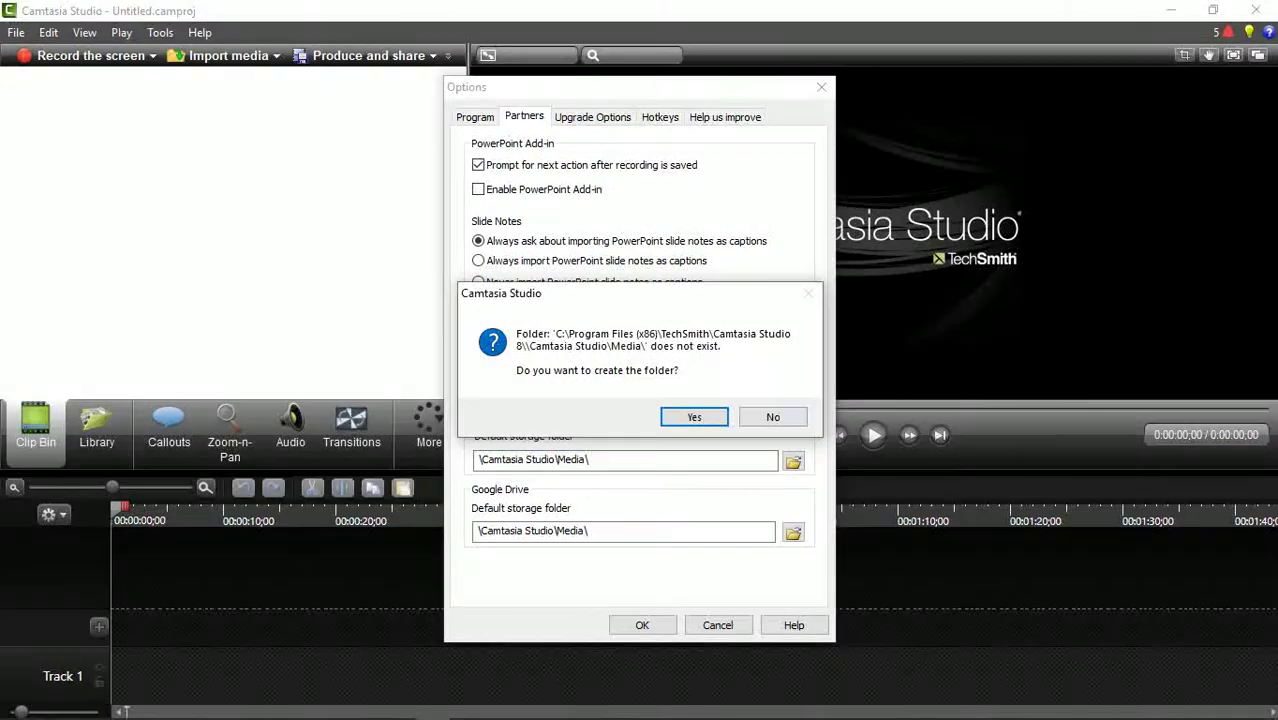
key("Return")
left_click(717, 625)
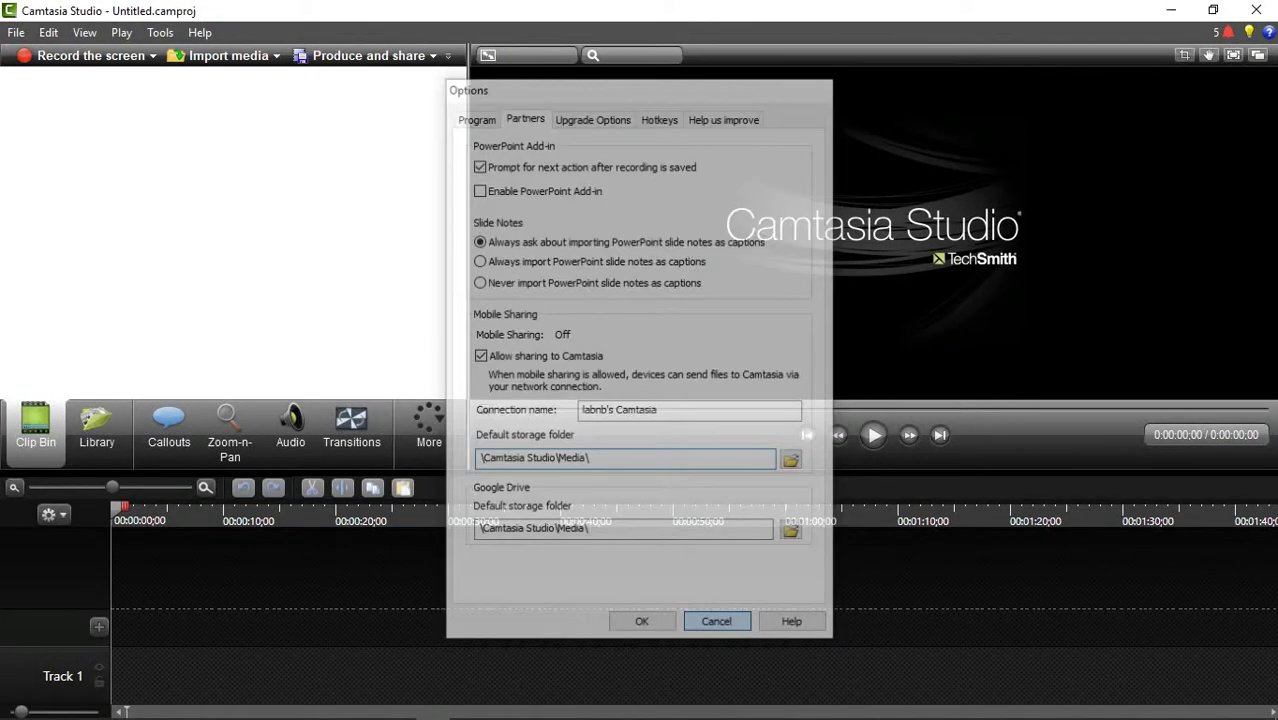
- Reopen the program options, examine the Hotkeys and Help us improve settings, and accept the dialog
key("alt+t")
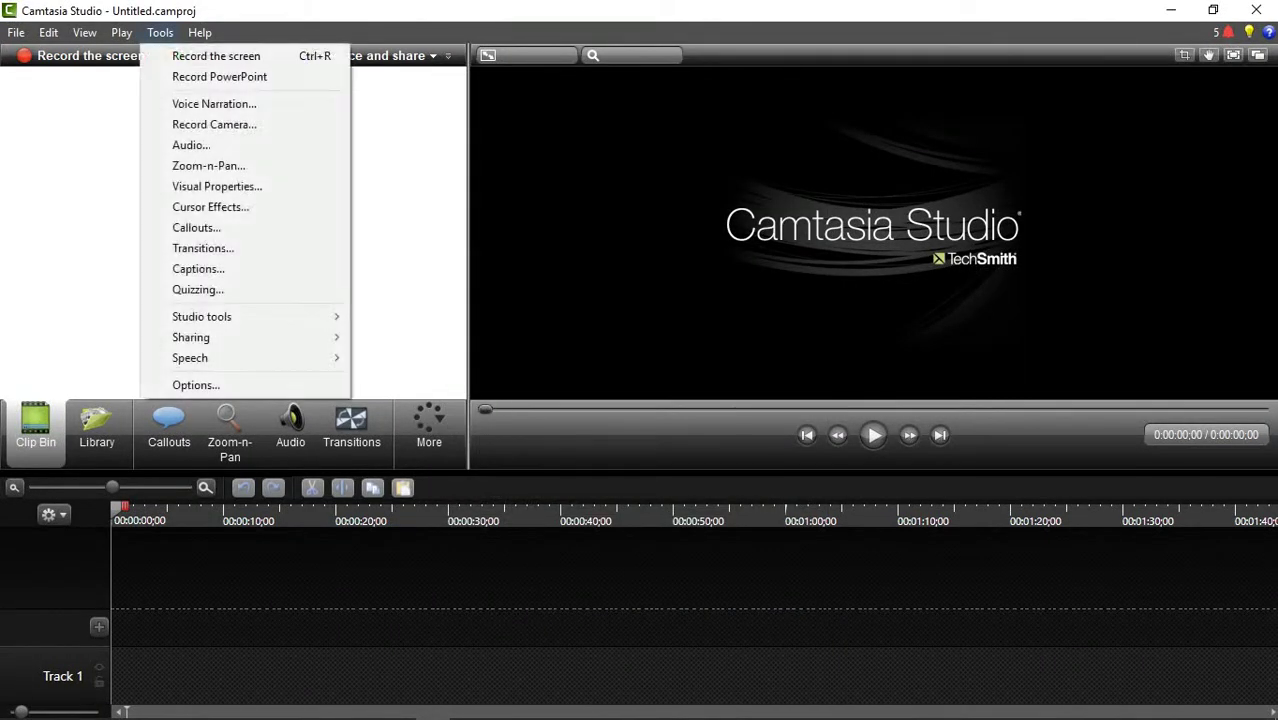
key("Return")
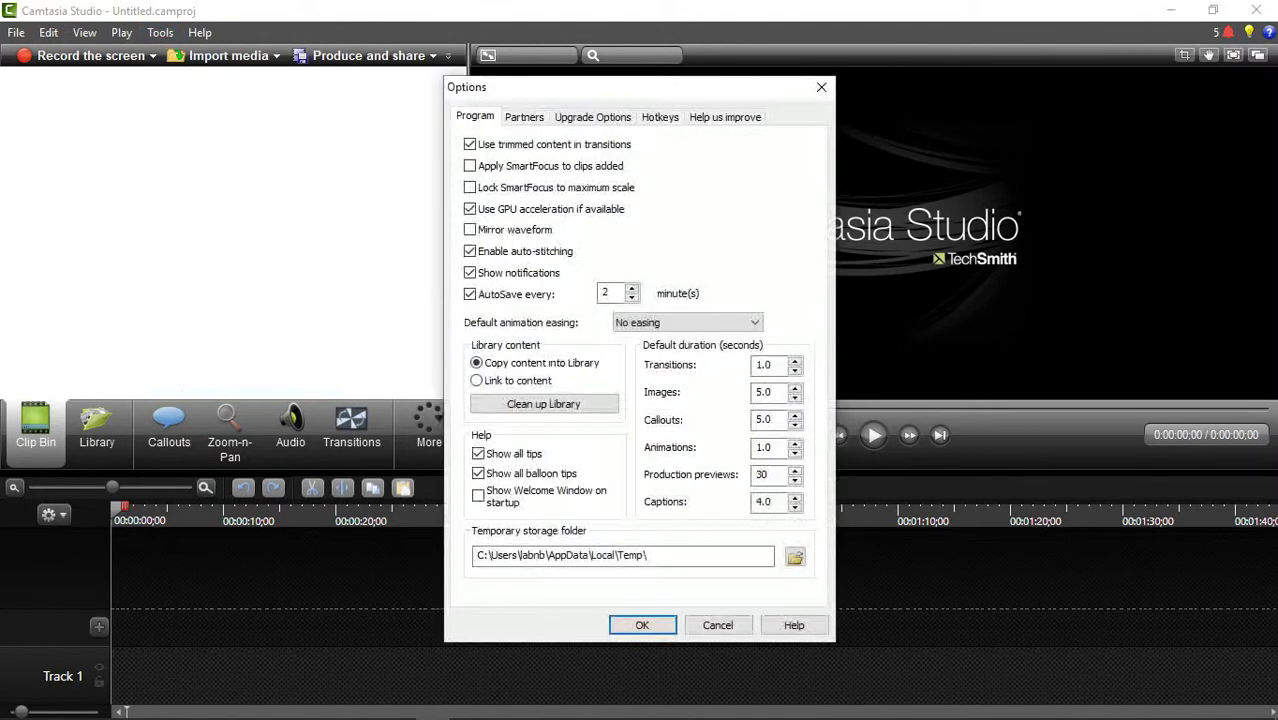
left_click(660, 117)
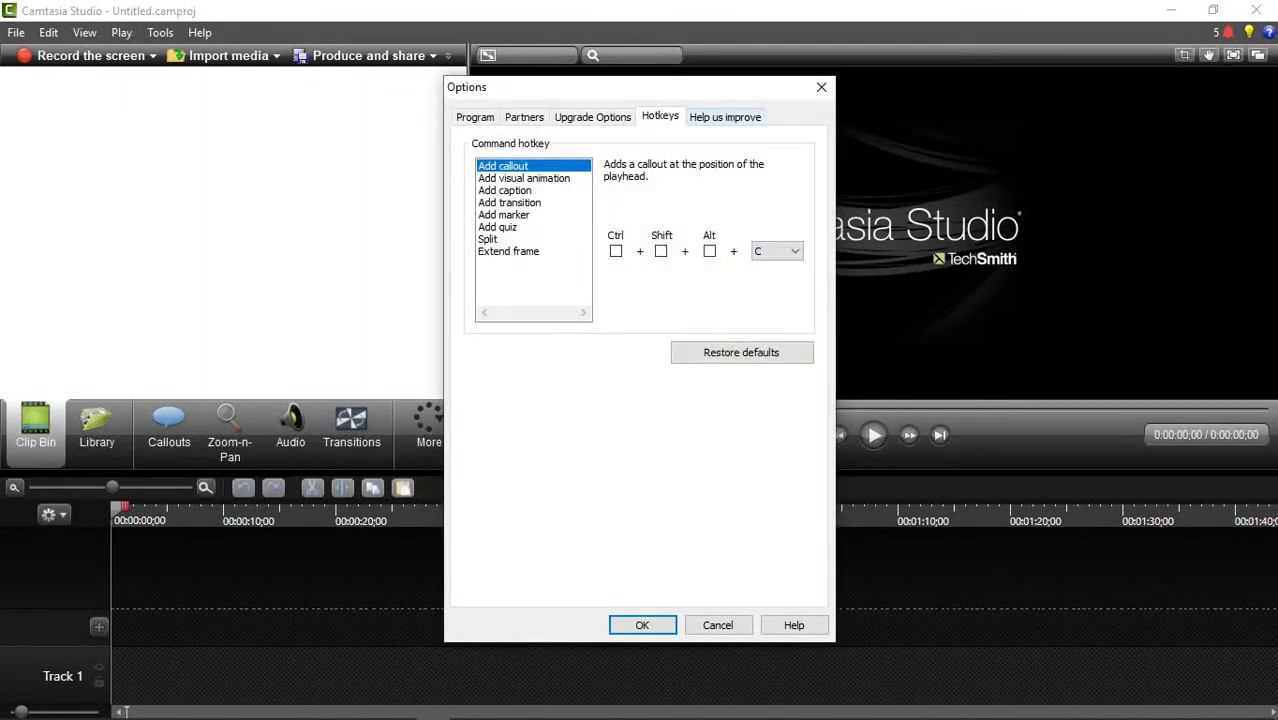
left_click(725, 117)
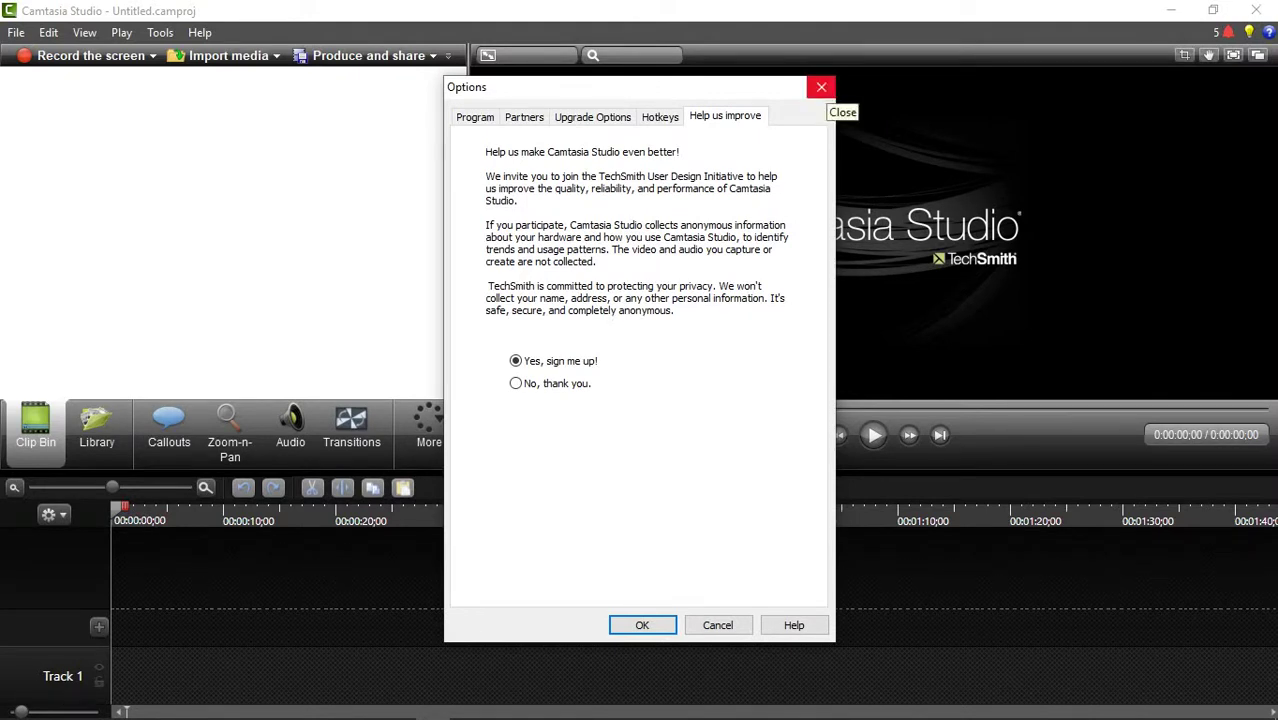
left_click(642, 625)
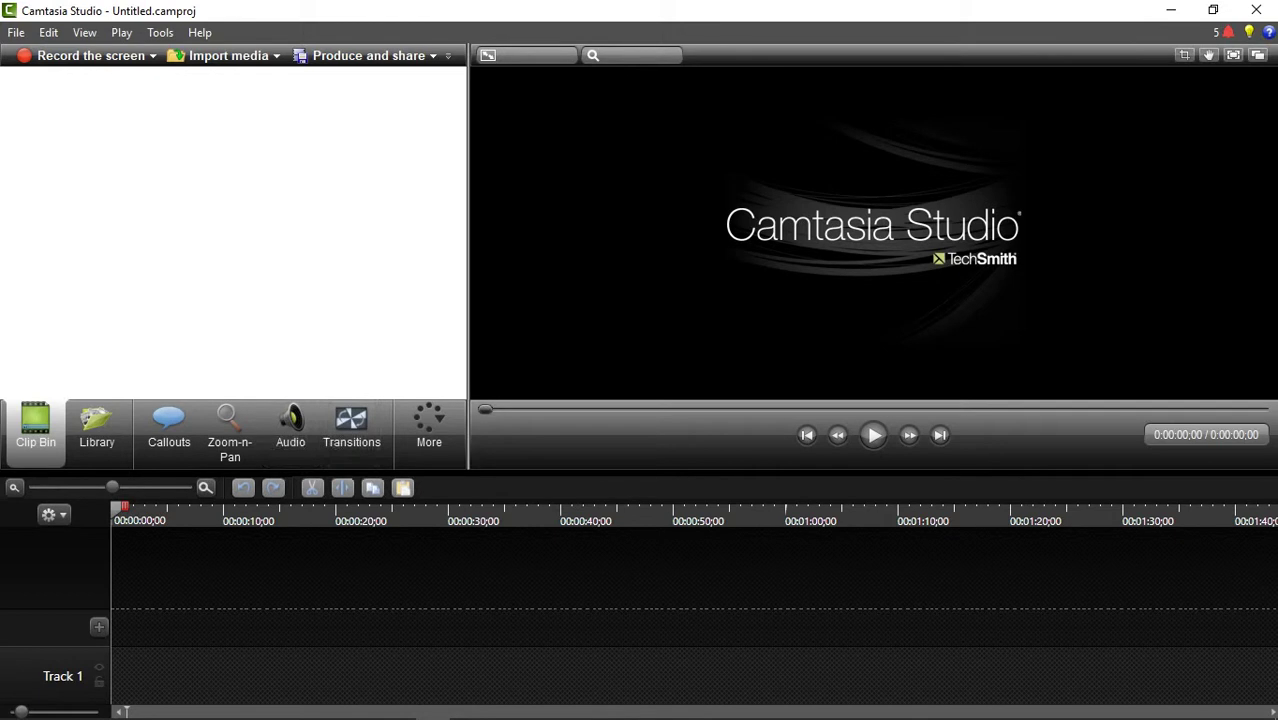
- Add a single-headed arrow callout at the start of Track 1
mouse_move(351, 425)
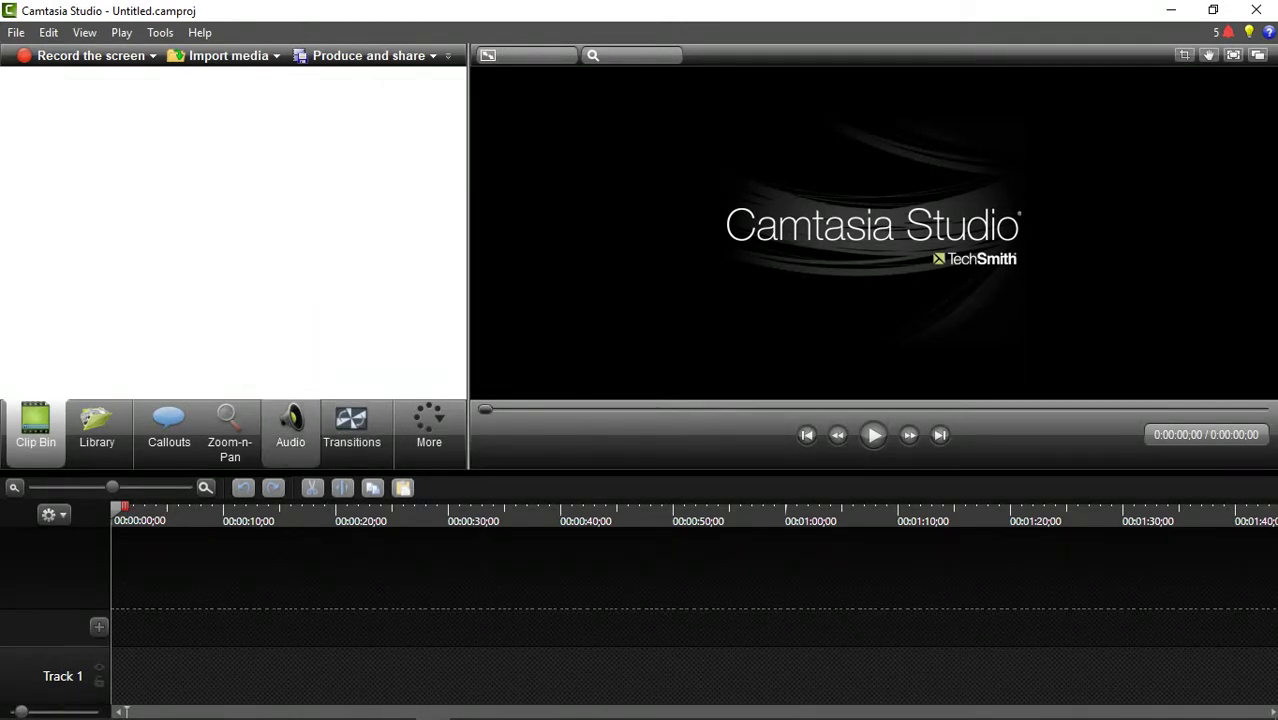
mouse_move(290, 425)
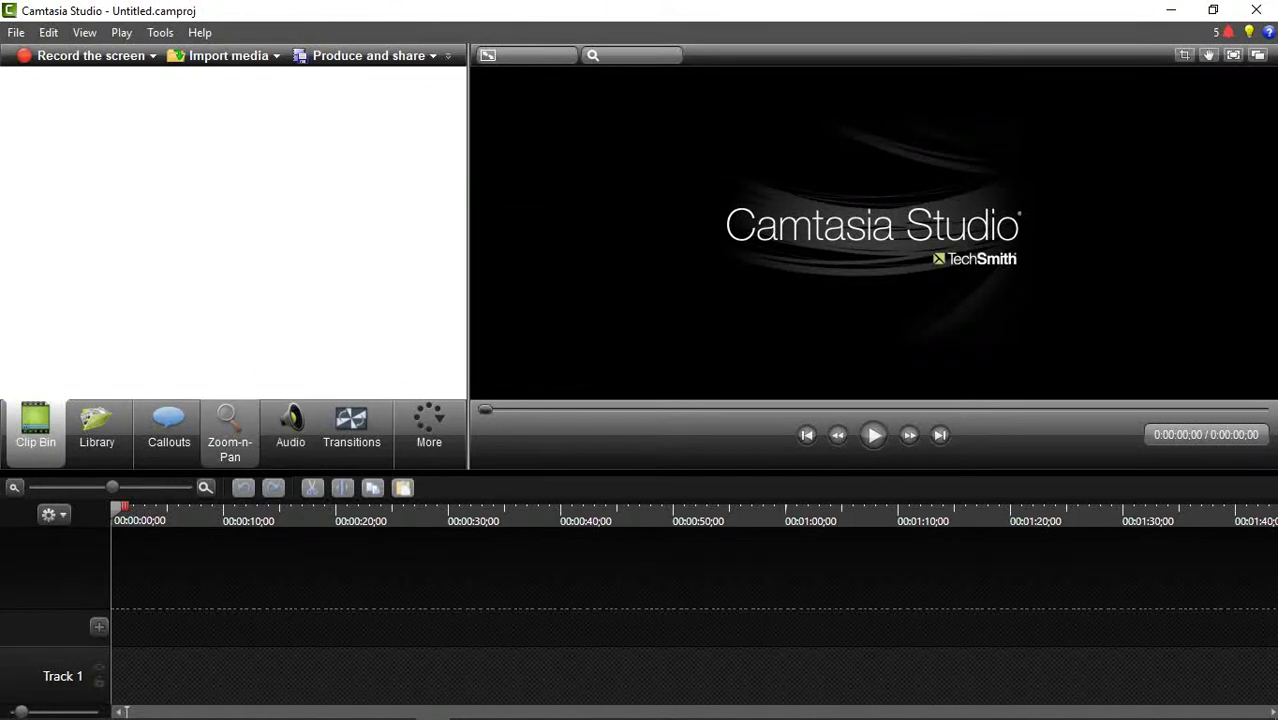
mouse_move(230, 430)
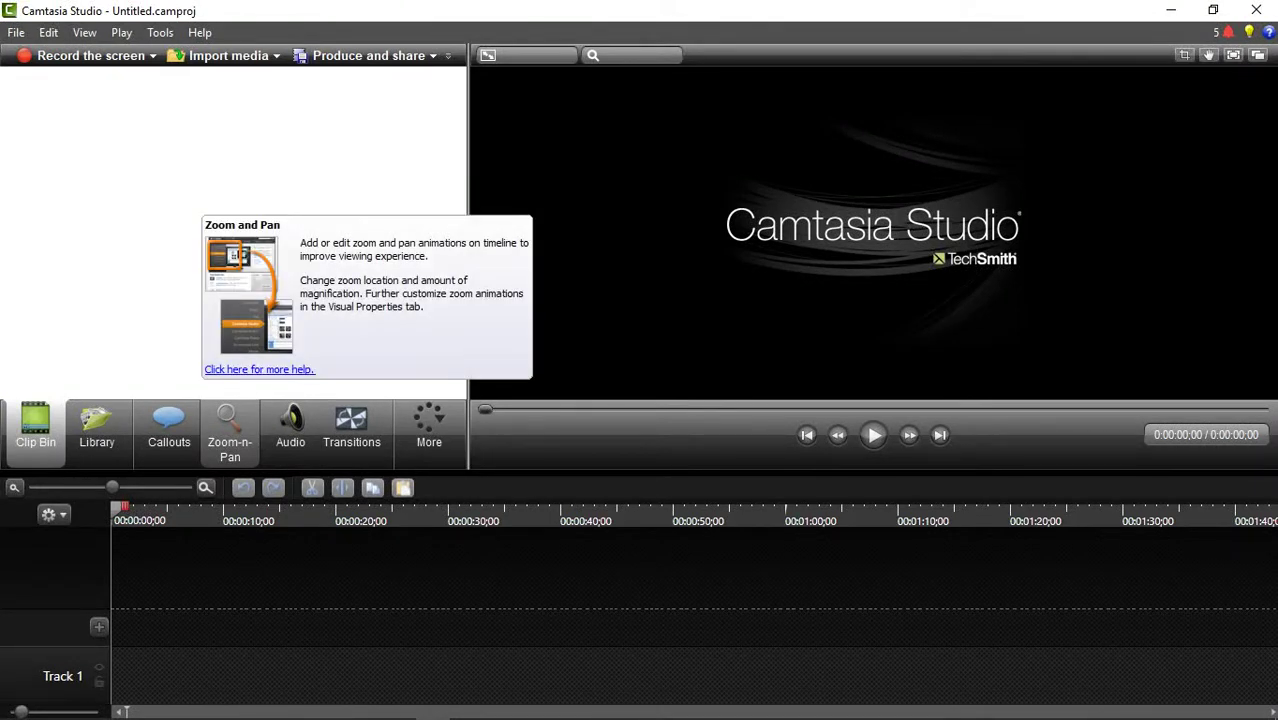
left_click(168, 428)
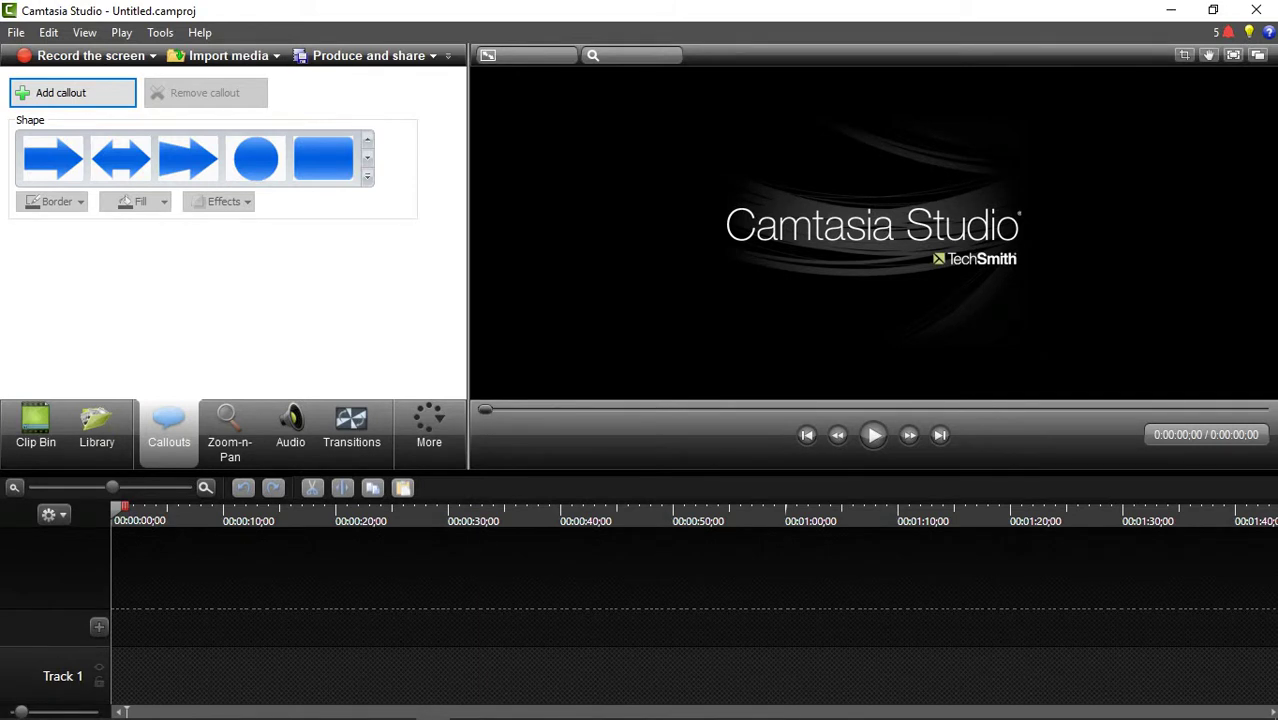
left_click(72, 92)
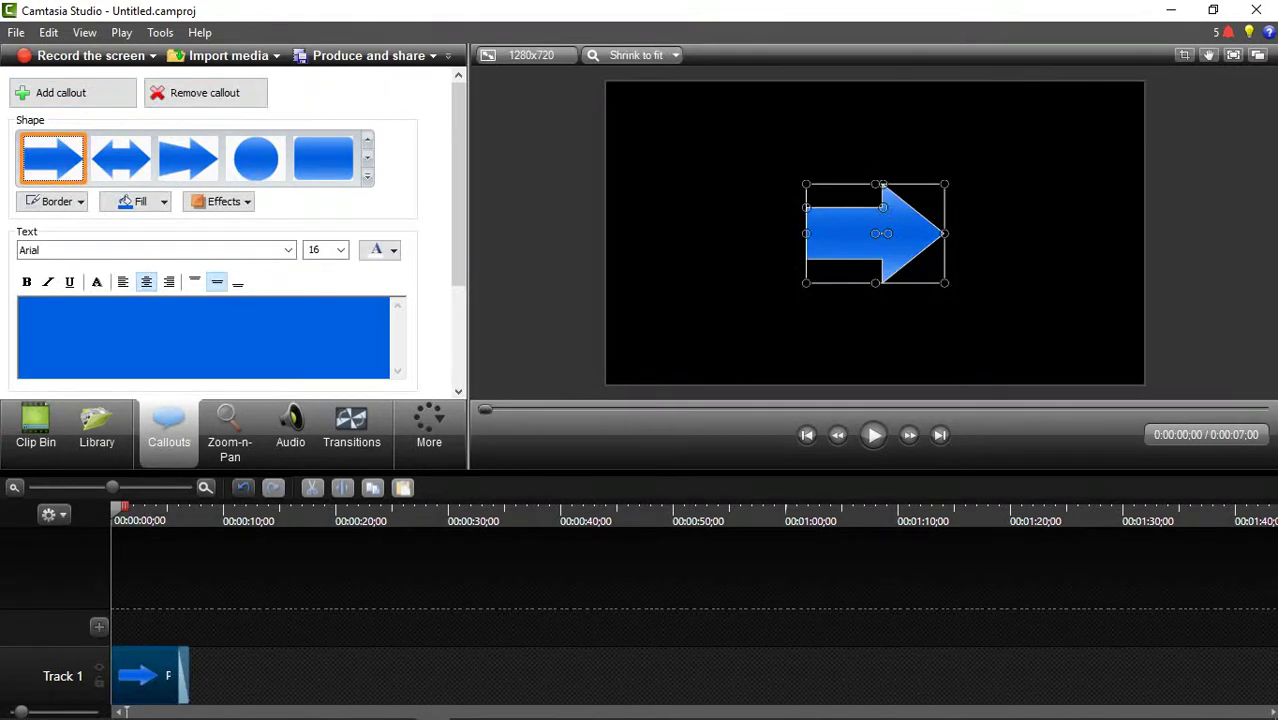
- Try the double-headed arrow, tapered arrow and rounded rectangle shapes on the callout, settling on the ellipse
left_click(120, 158)
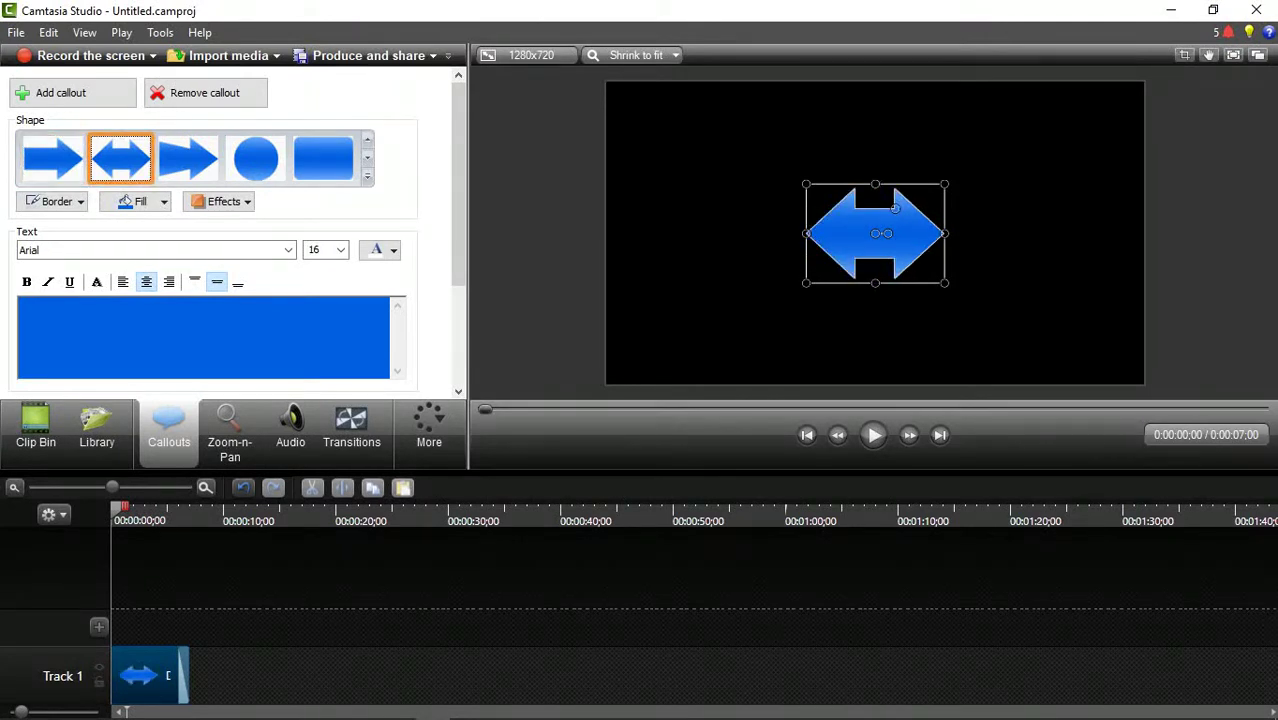
left_click(187, 158)
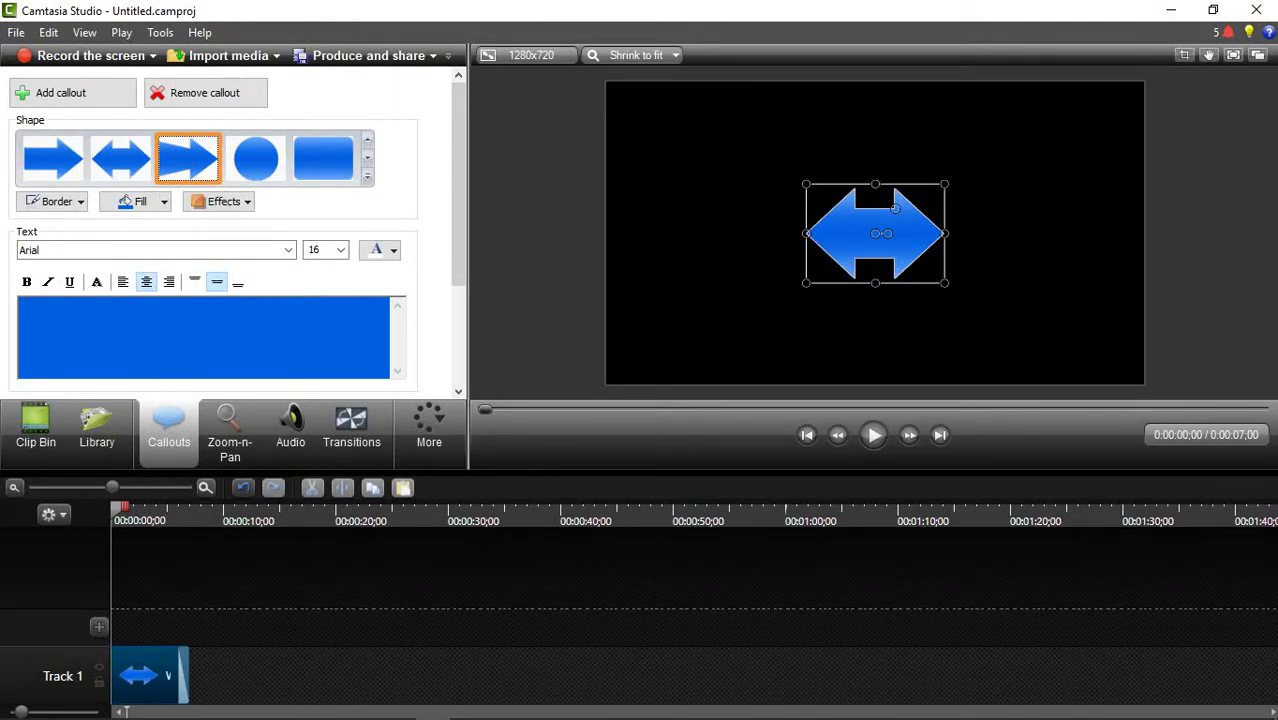
left_click(256, 158)
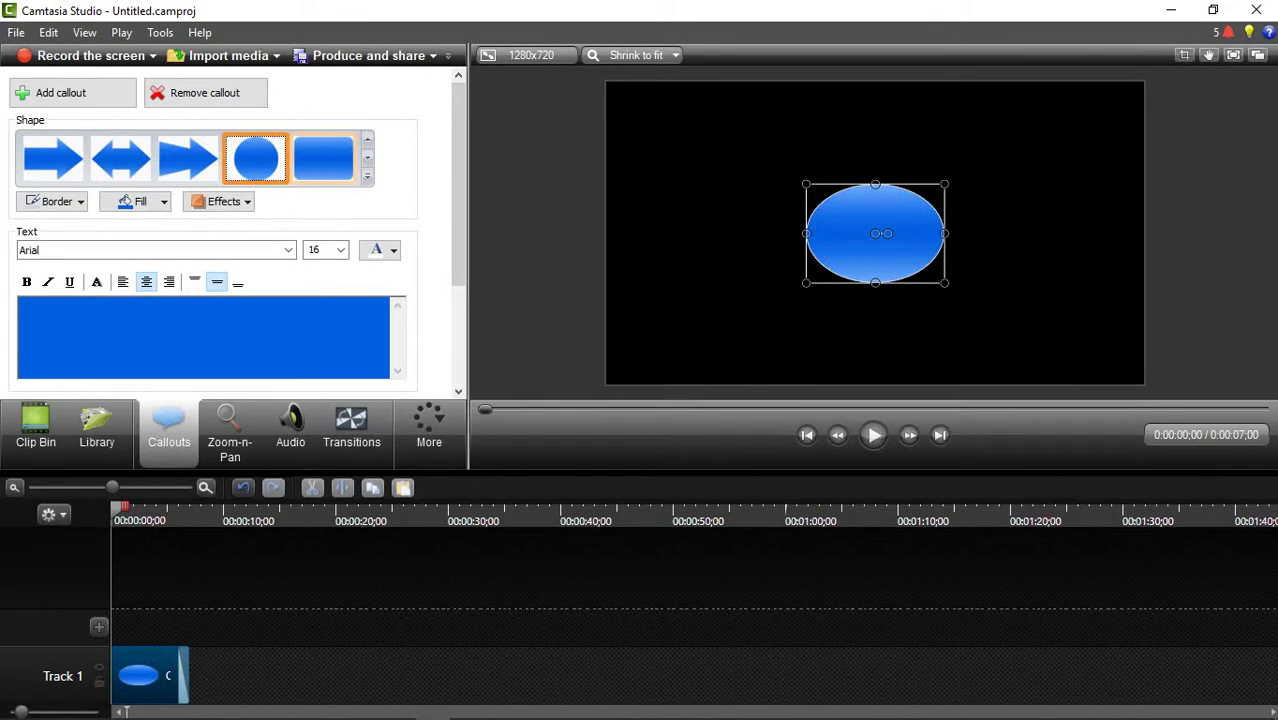
left_click(323, 158)
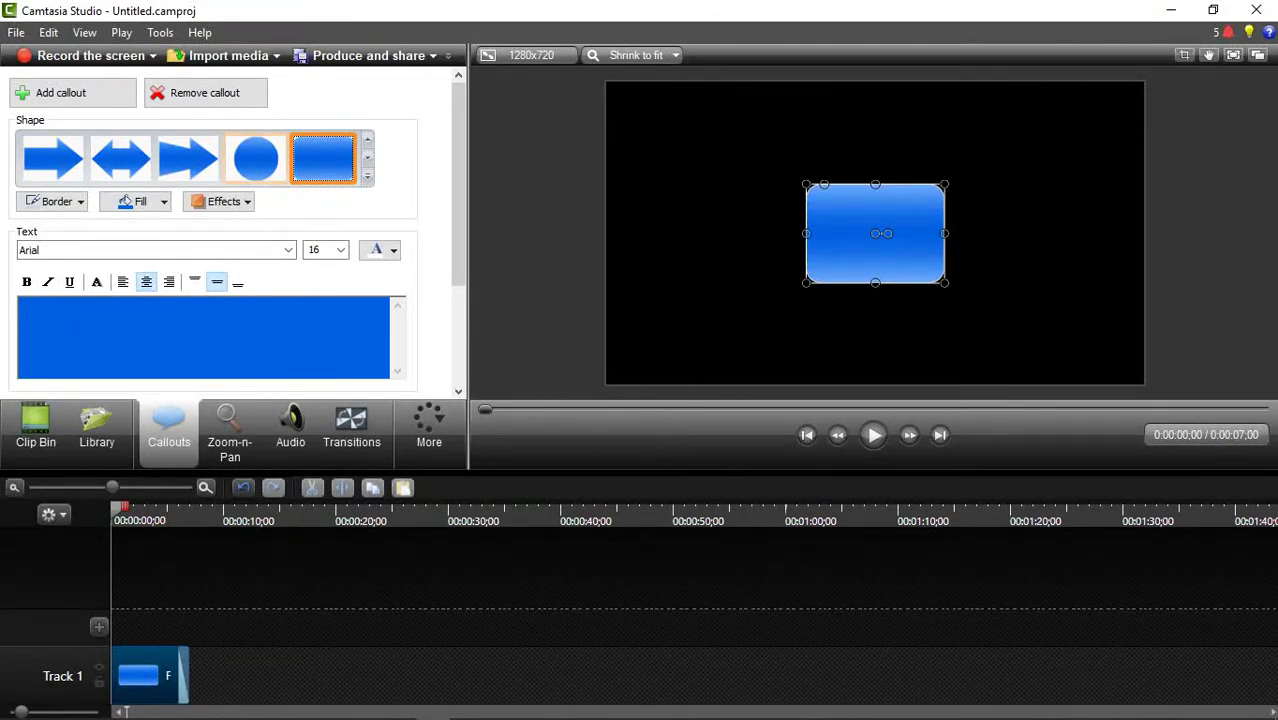
left_click(256, 158)
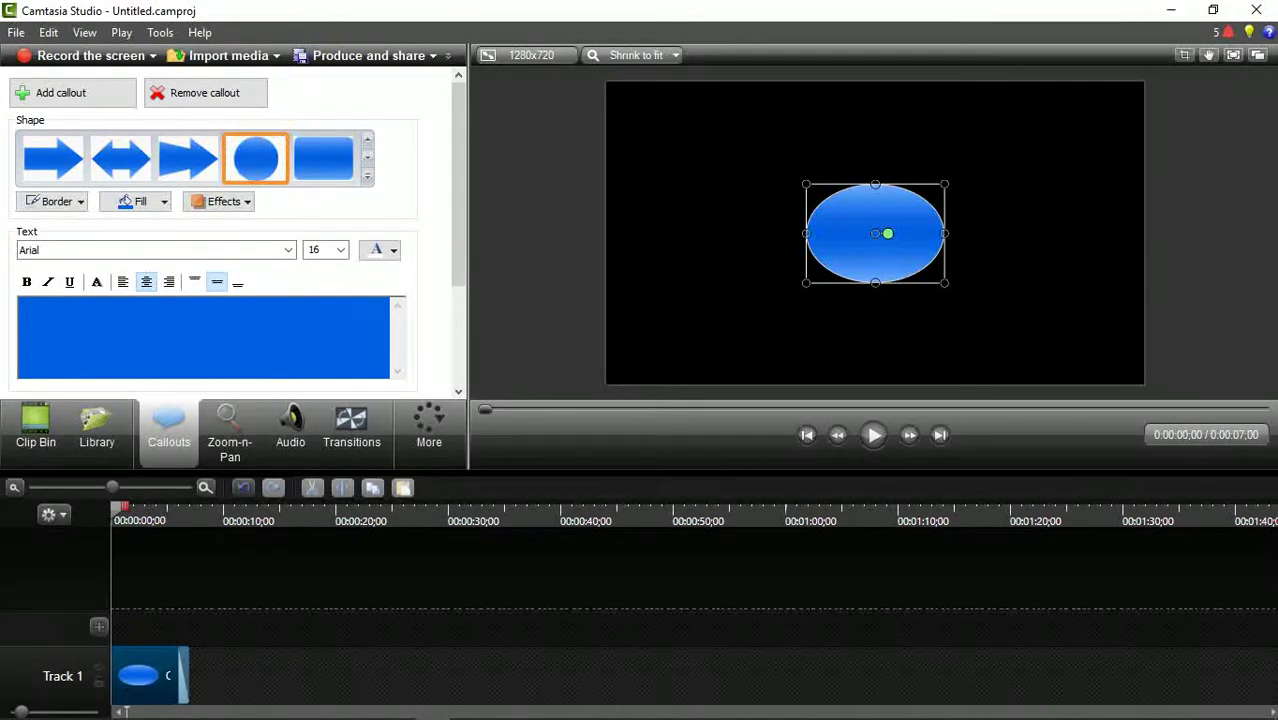
- Enter the text "av,gvgvb" in the ellipse callout and set its font size to 72
left_click(875, 233)
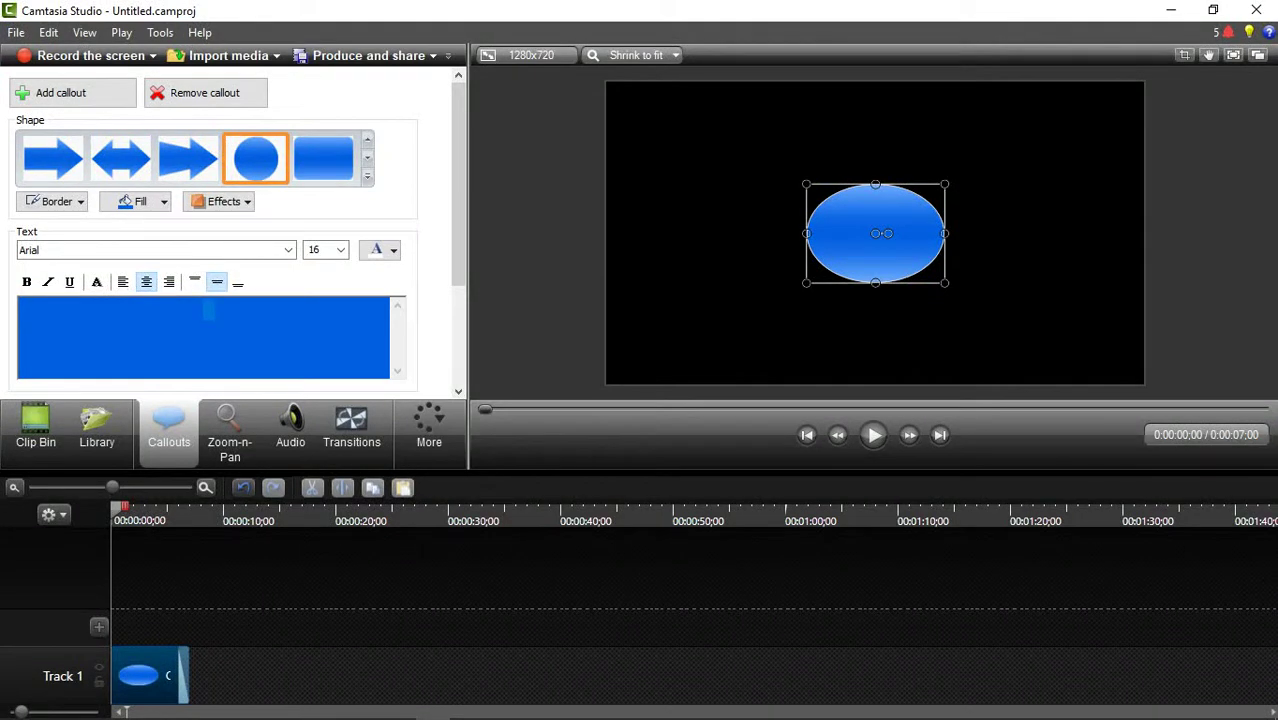
type("av,gvgv")
type("b")
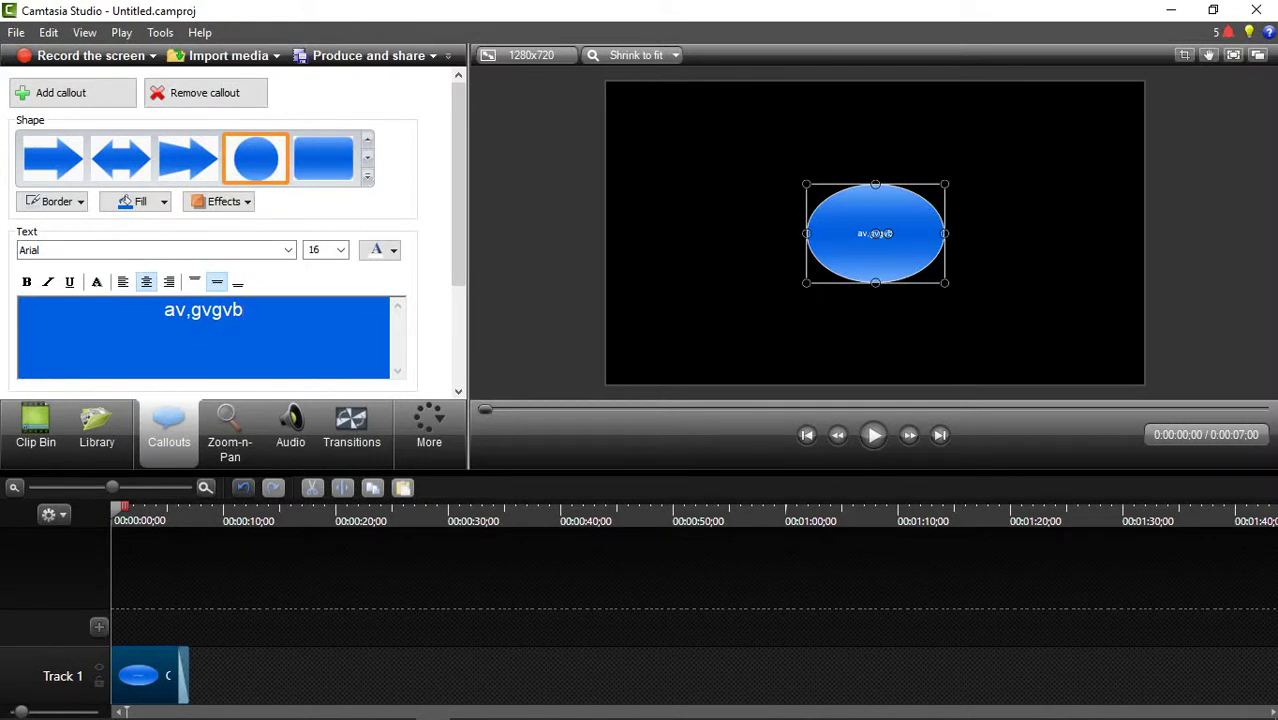
left_click(340, 249)
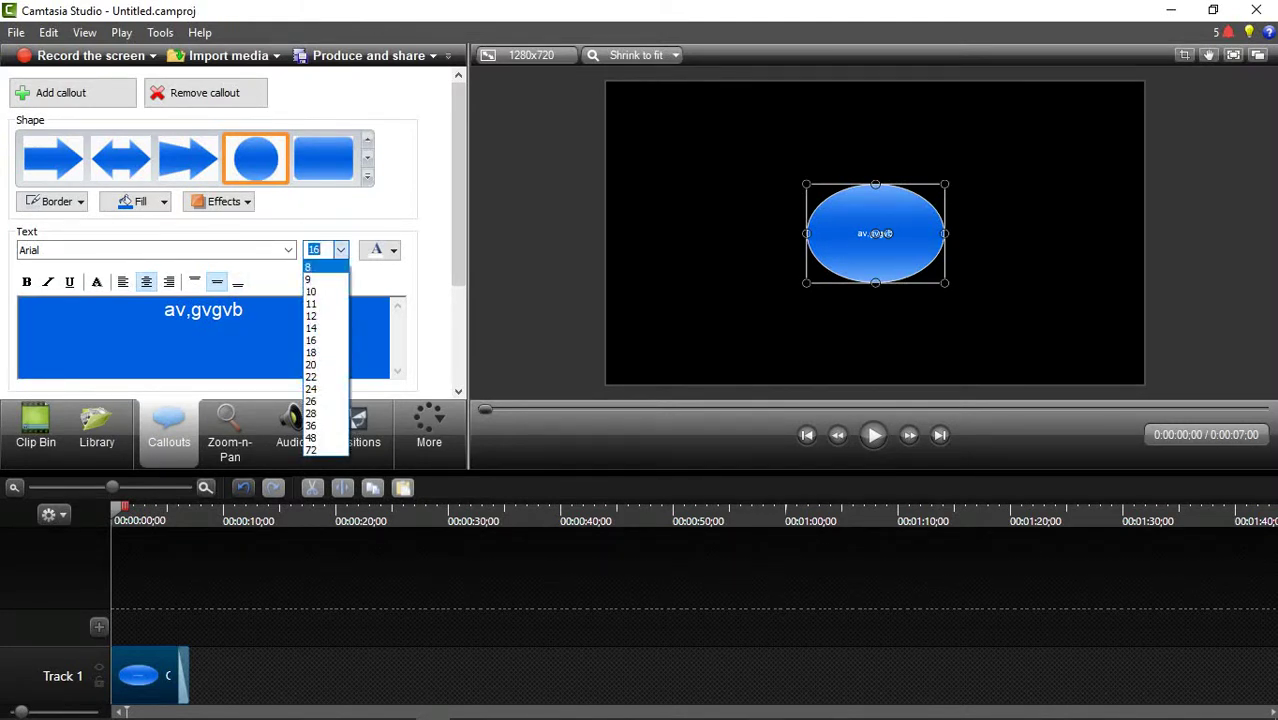
left_click(318, 450)
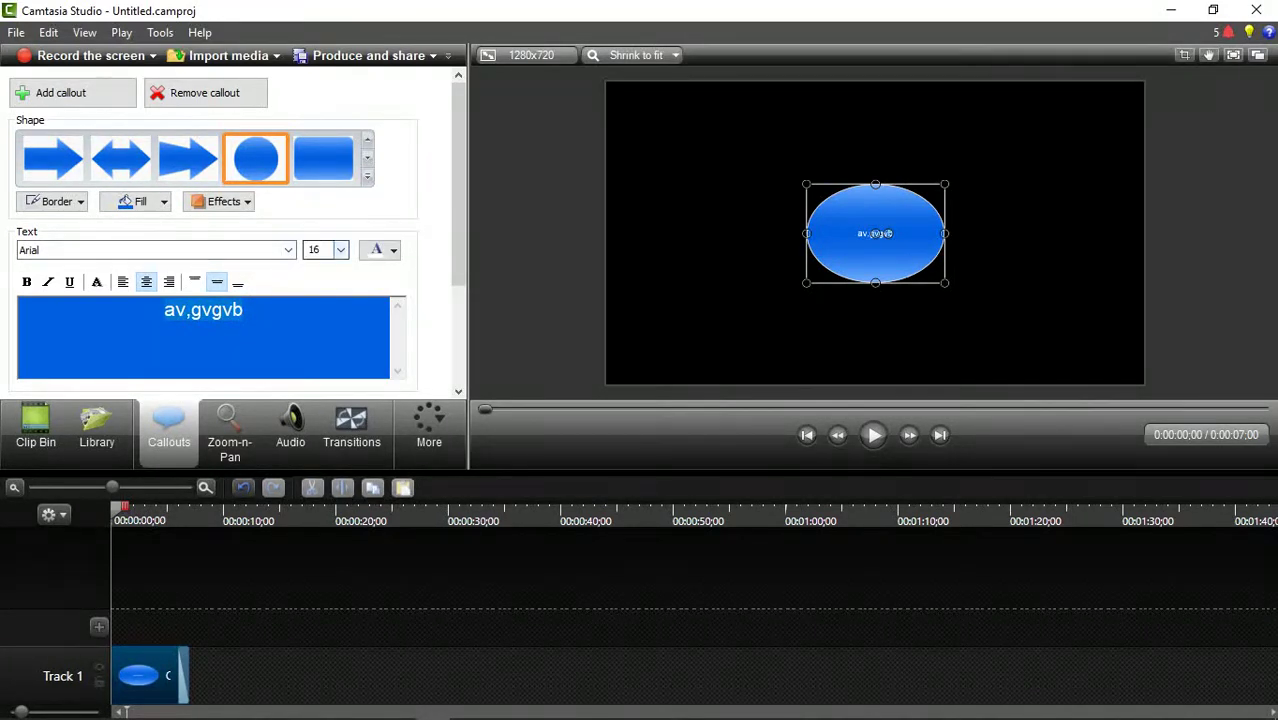
left_click(340, 249)
left_click(311, 450)
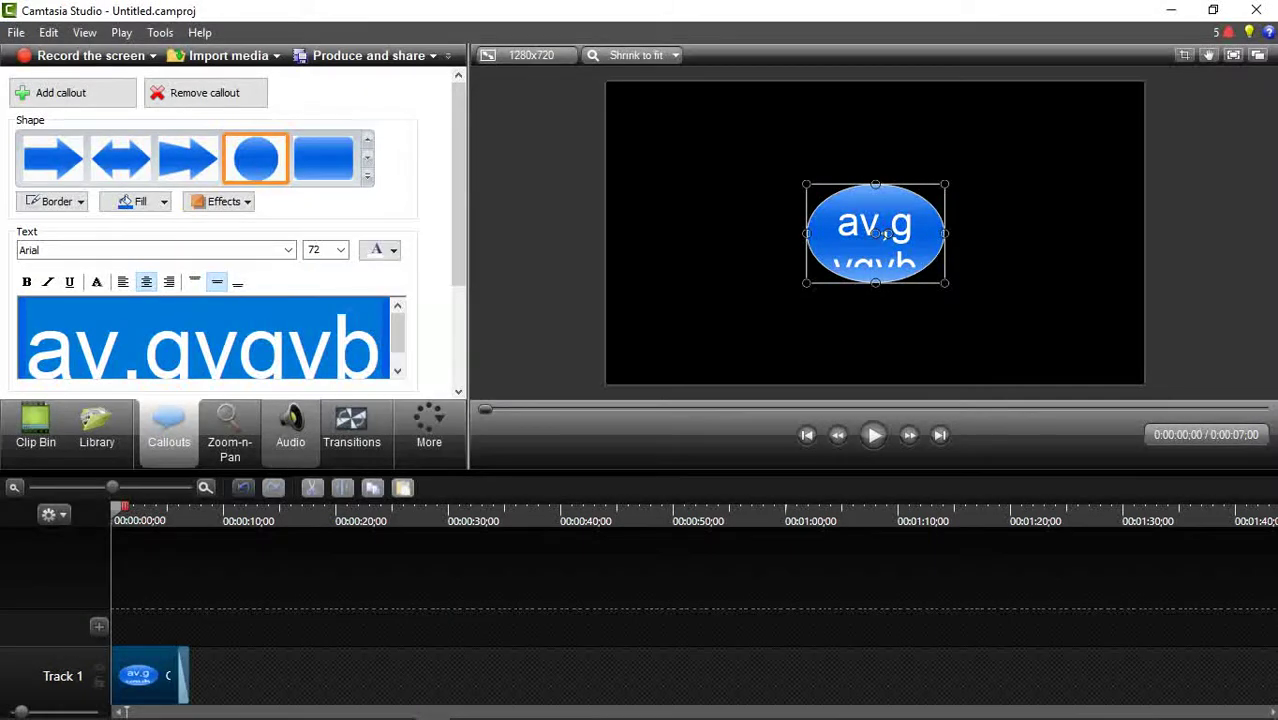
- Replace the ellipse callout's text with "Chào các bạn"
type("c")
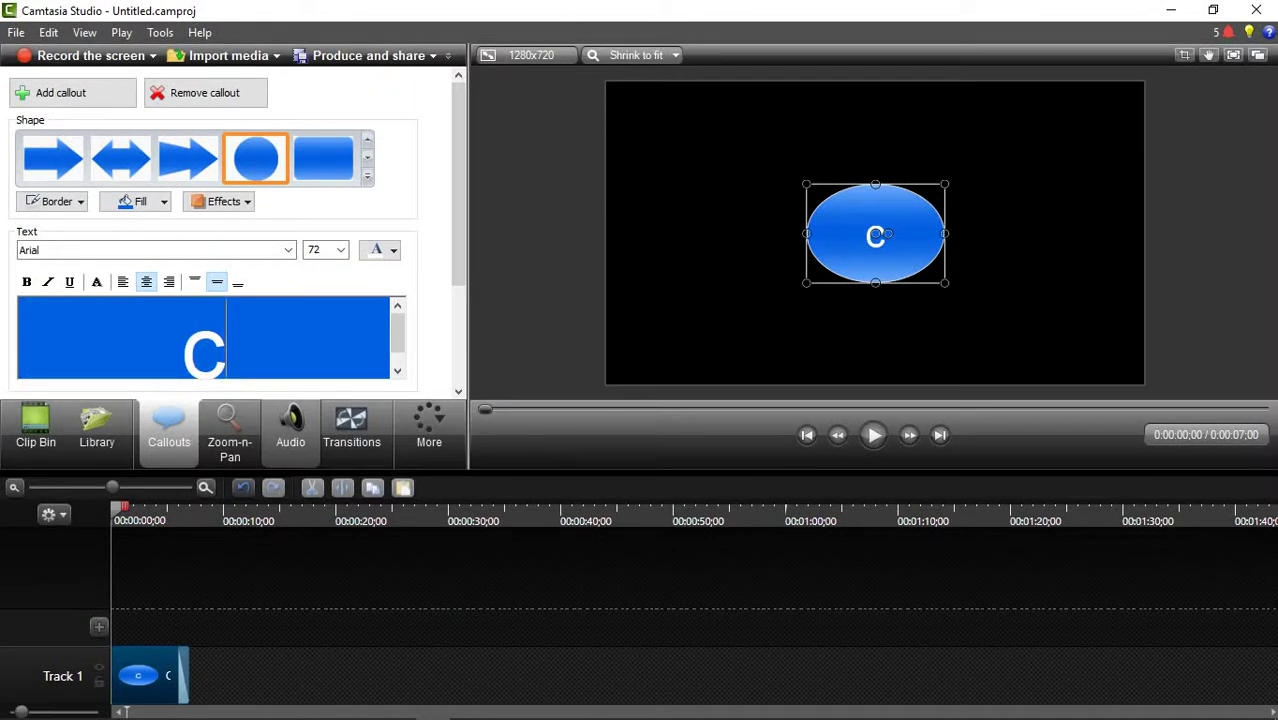
key("BackSpace")
type("C")
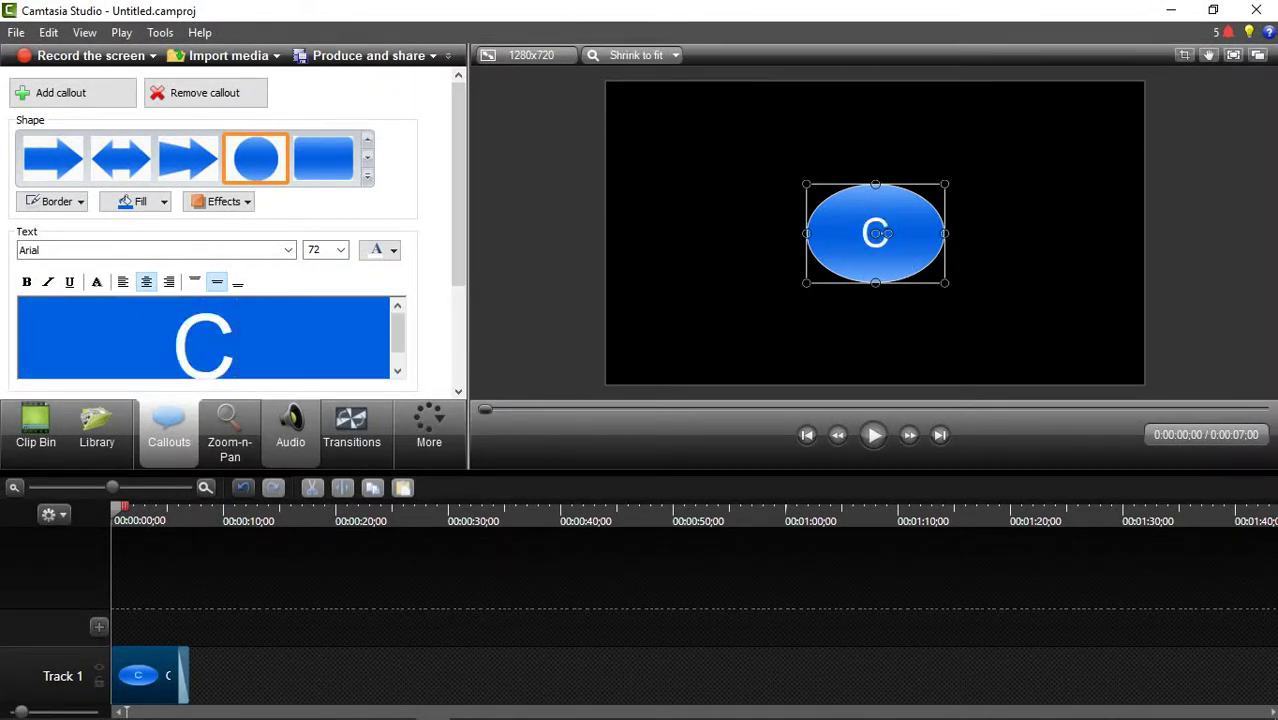
type("hào")
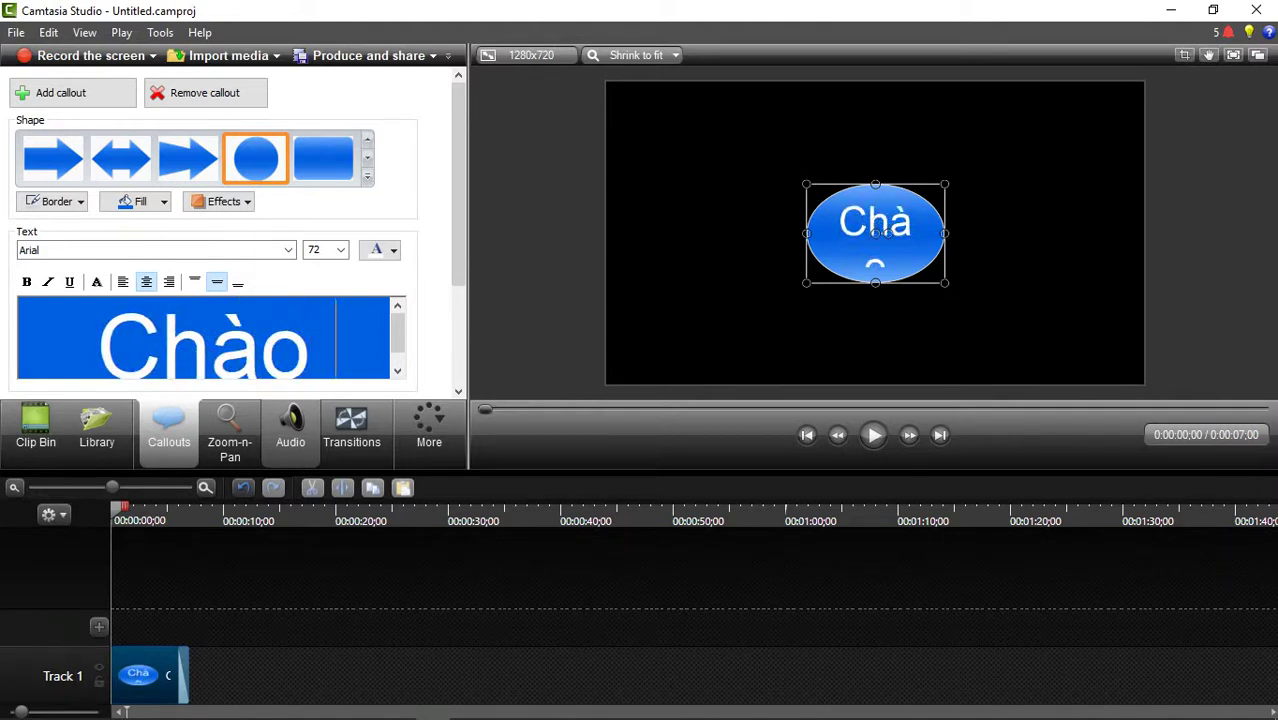
type(" cacs")
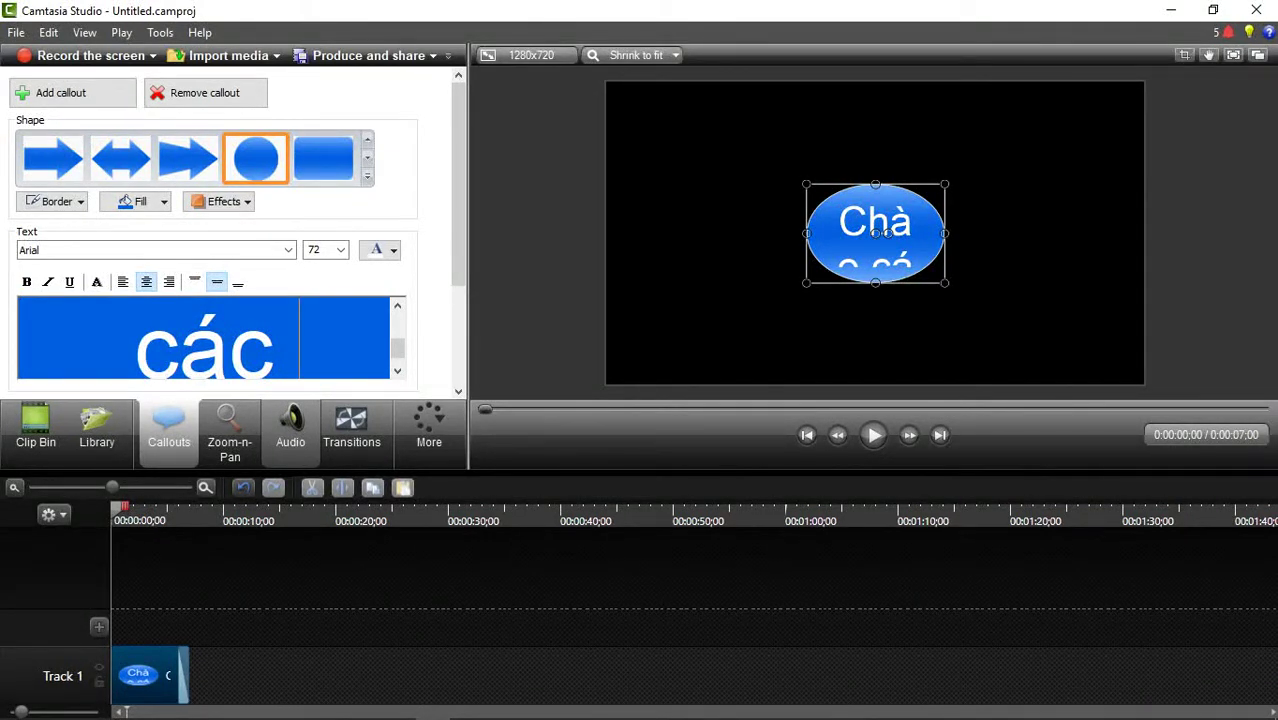
type("ban")
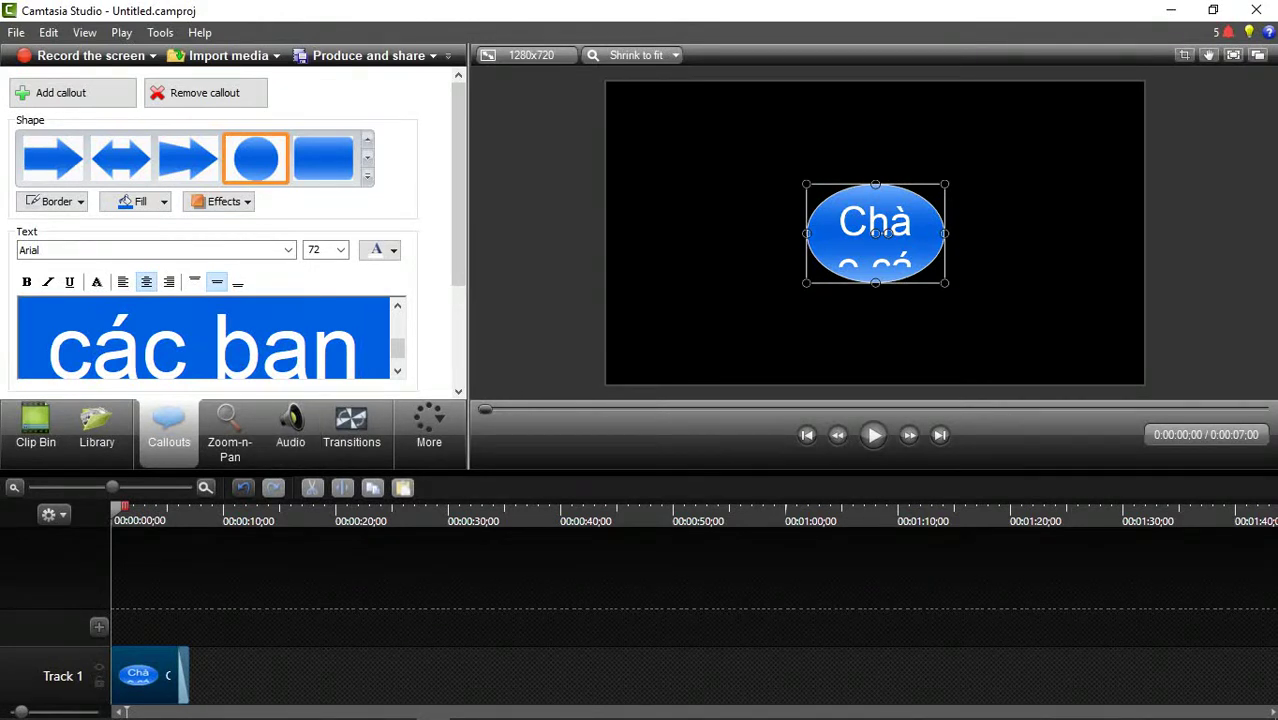
- Enlarge the callout to fill the whole canvas and try the arrow and ellipse shapes on it, settling on the rounded rectangle
left_click_drag(945, 184, 1144, 82)
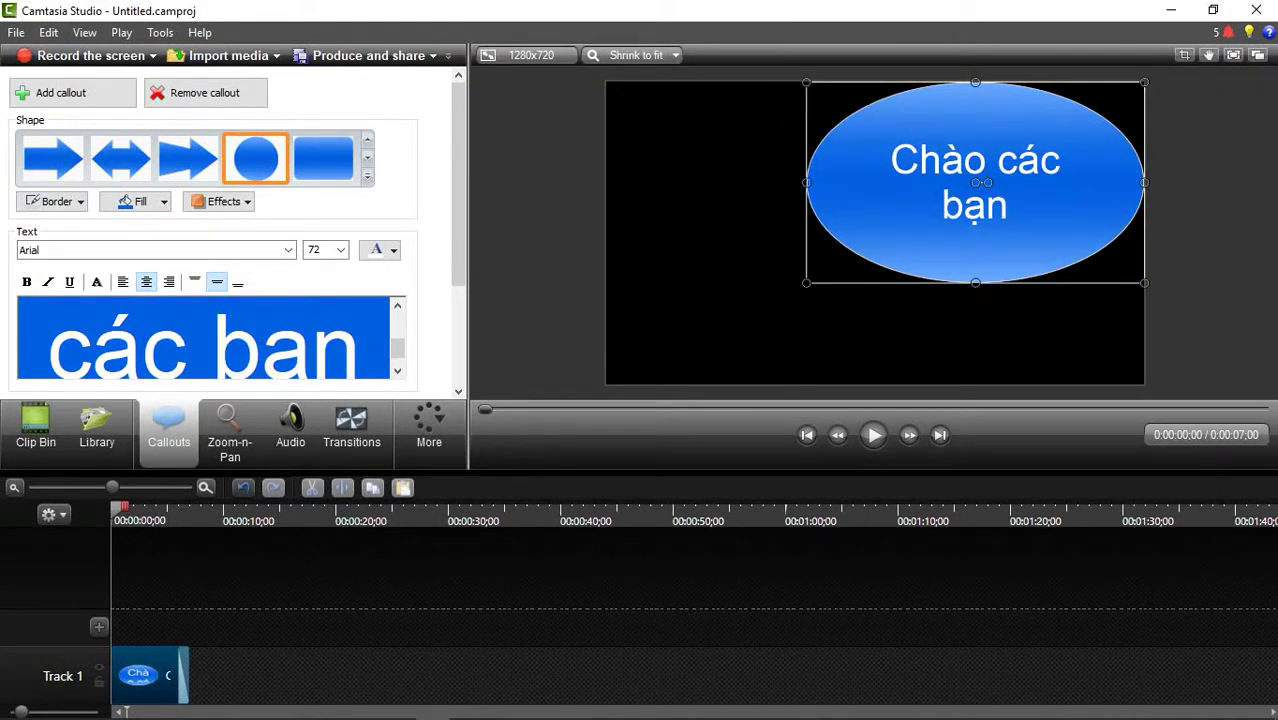
left_click_drag(806, 283, 606, 385)
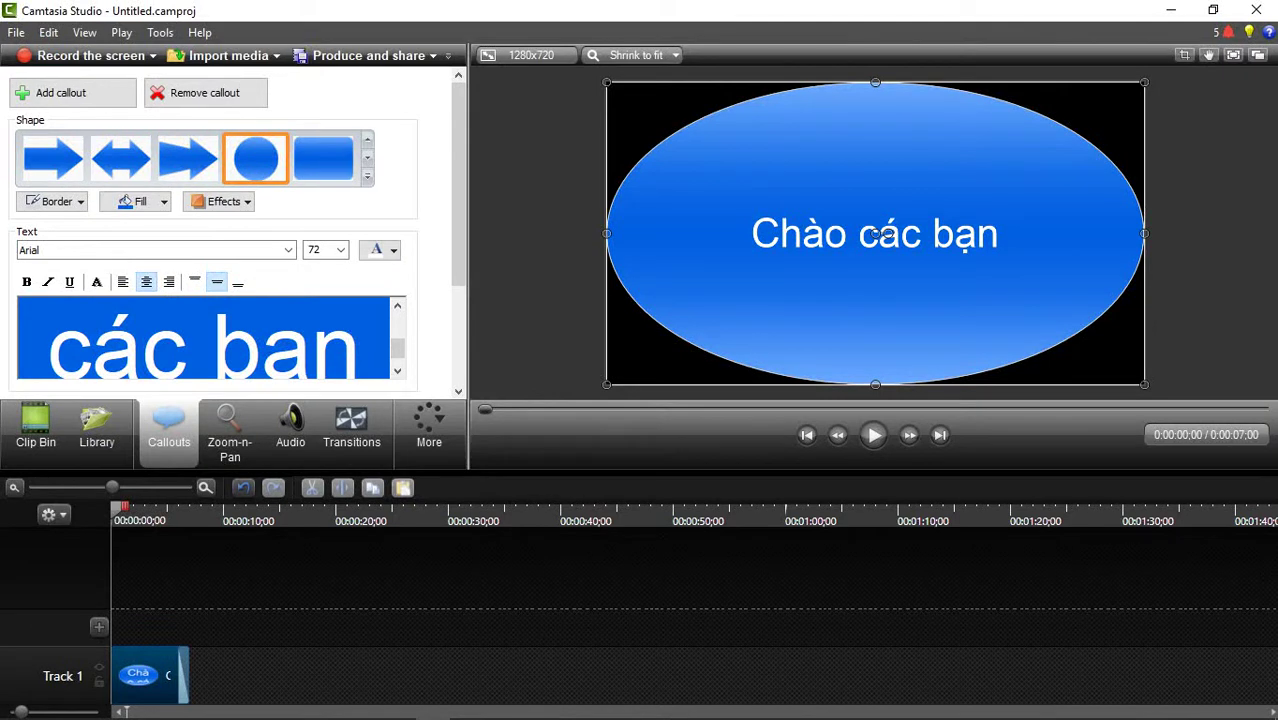
left_click(188, 158)
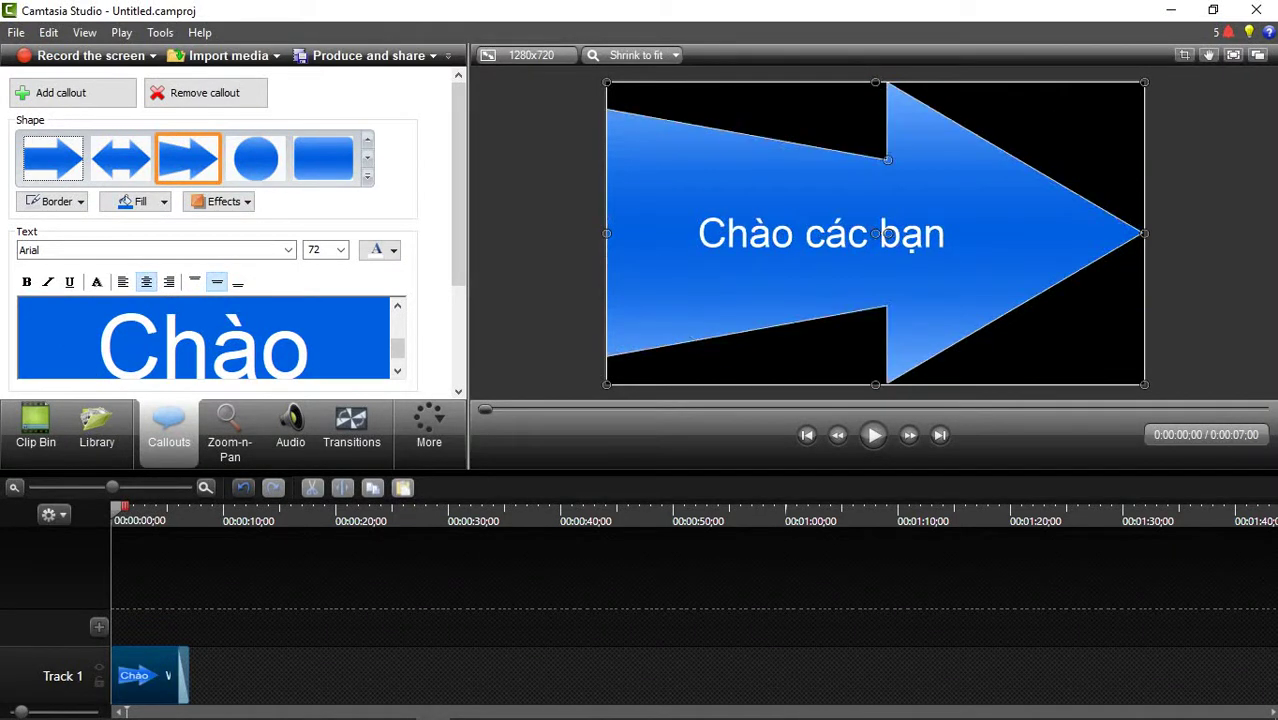
left_click(121, 158)
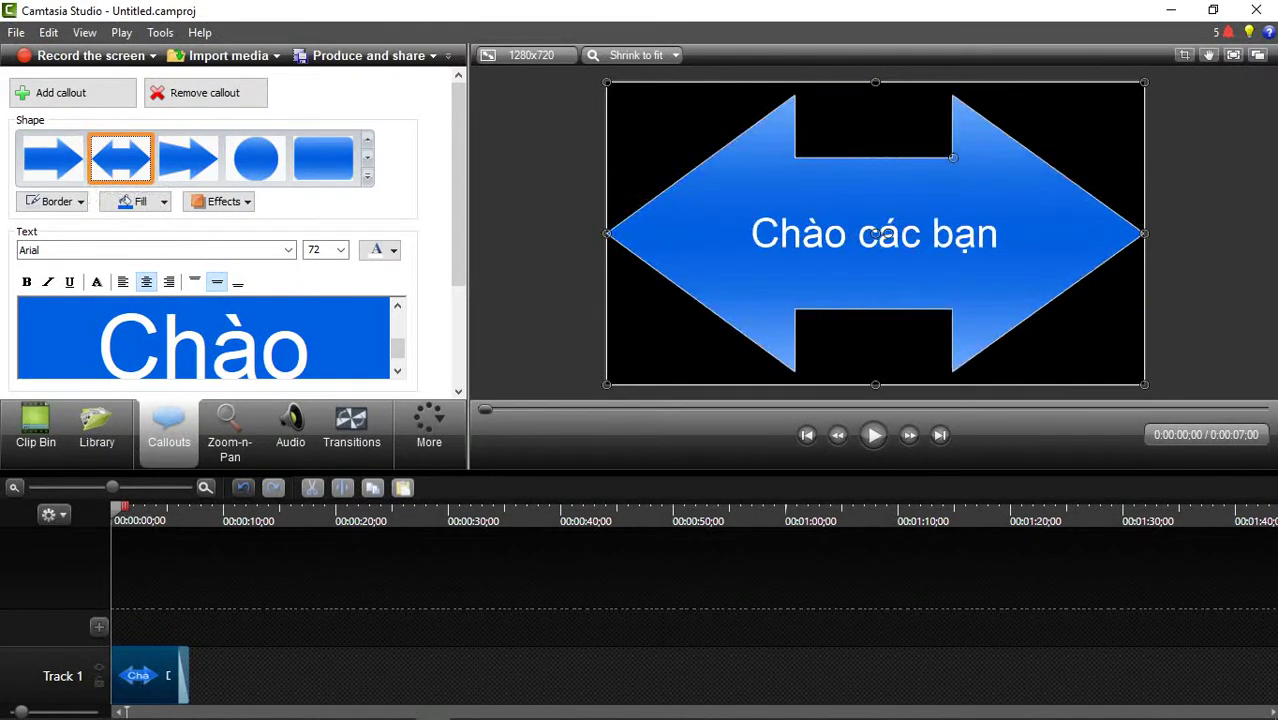
left_click(52, 158)
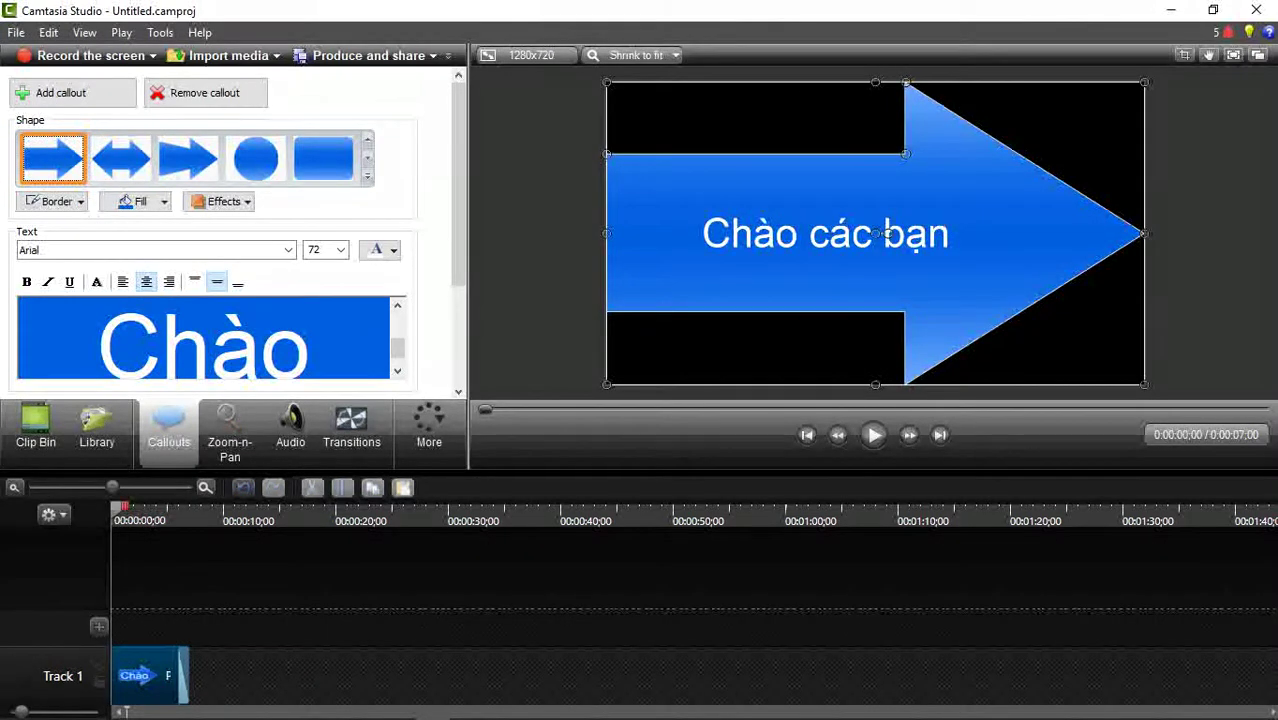
left_click(188, 158)
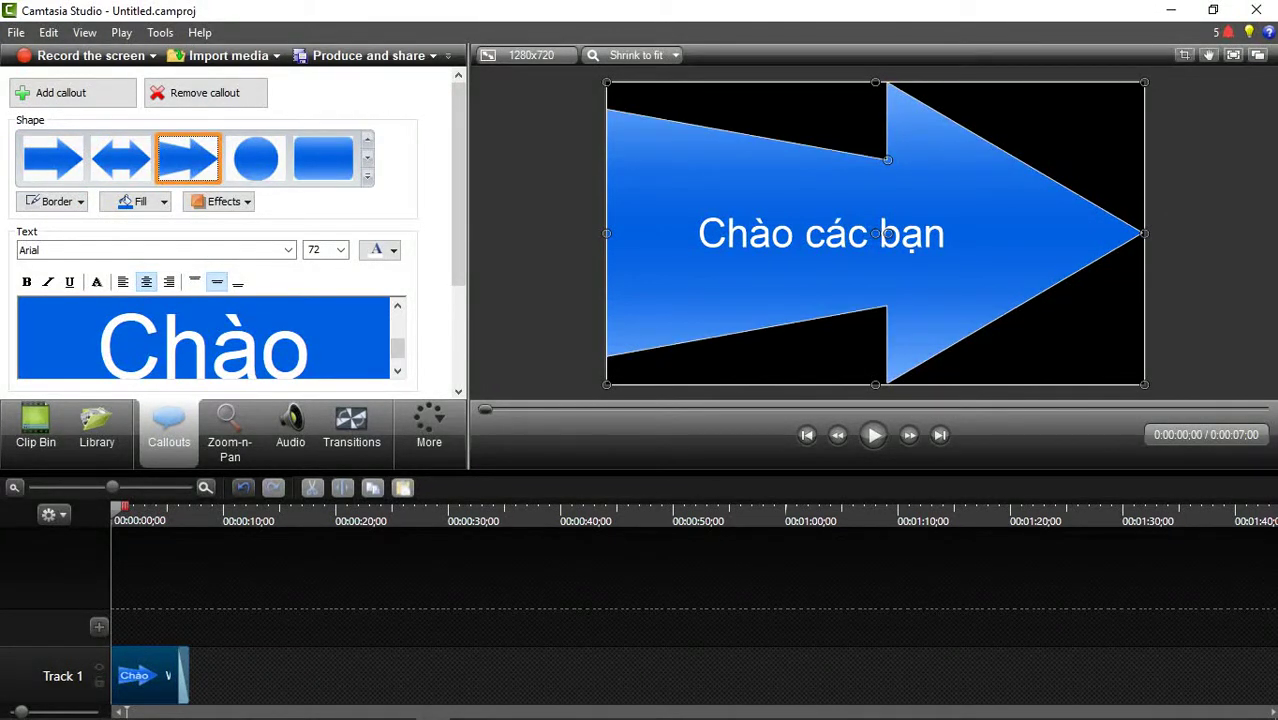
left_click(256, 158)
left_click(322, 158)
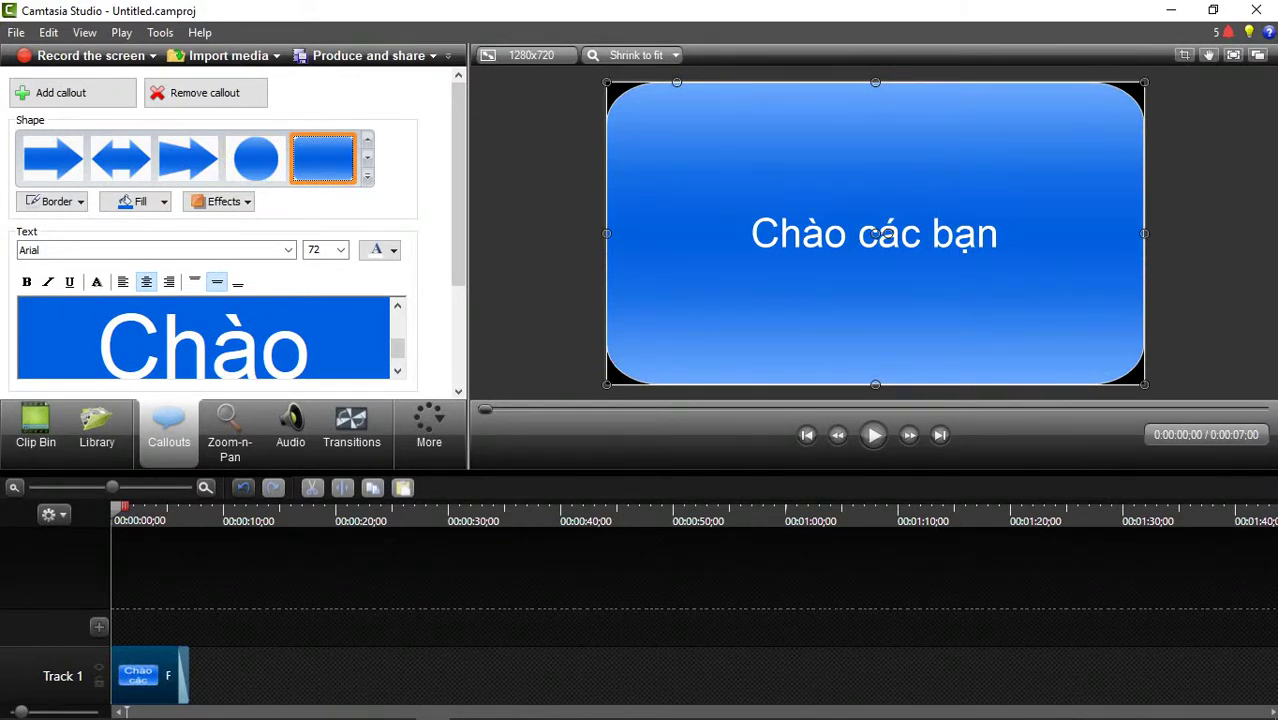
- Continue the callout text after "Chào các bạn" with "! sau đây mình sẽ thử nghiệm"
scroll(207, 337, "down", 1)
left_click(360, 340)
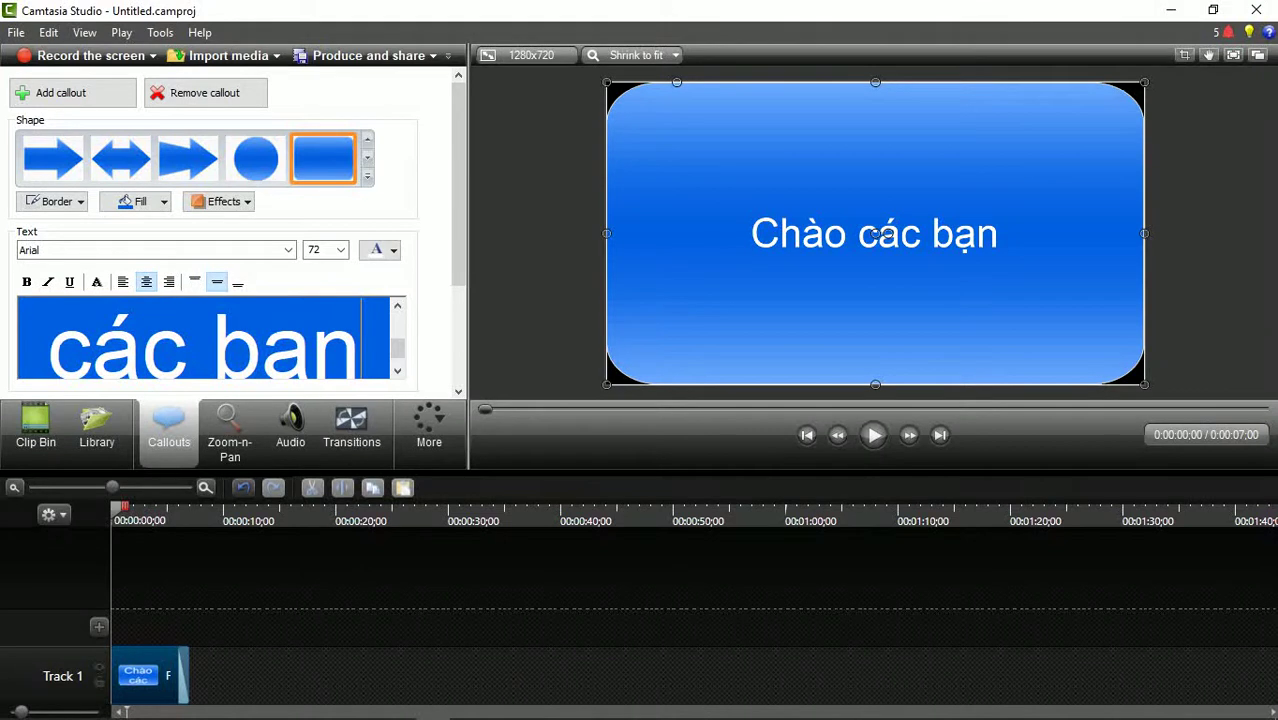
type("sau")
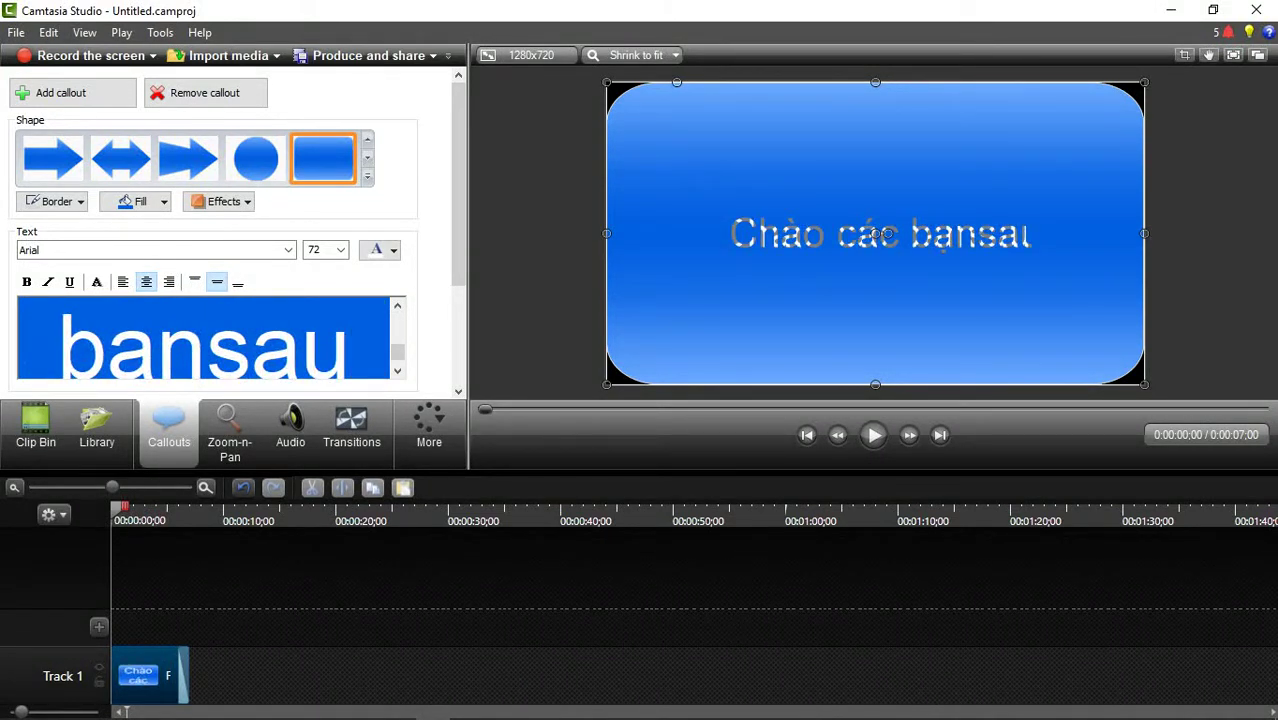
key("BackSpace")
key("BackSpace")
key("BackSpace")
type("j")
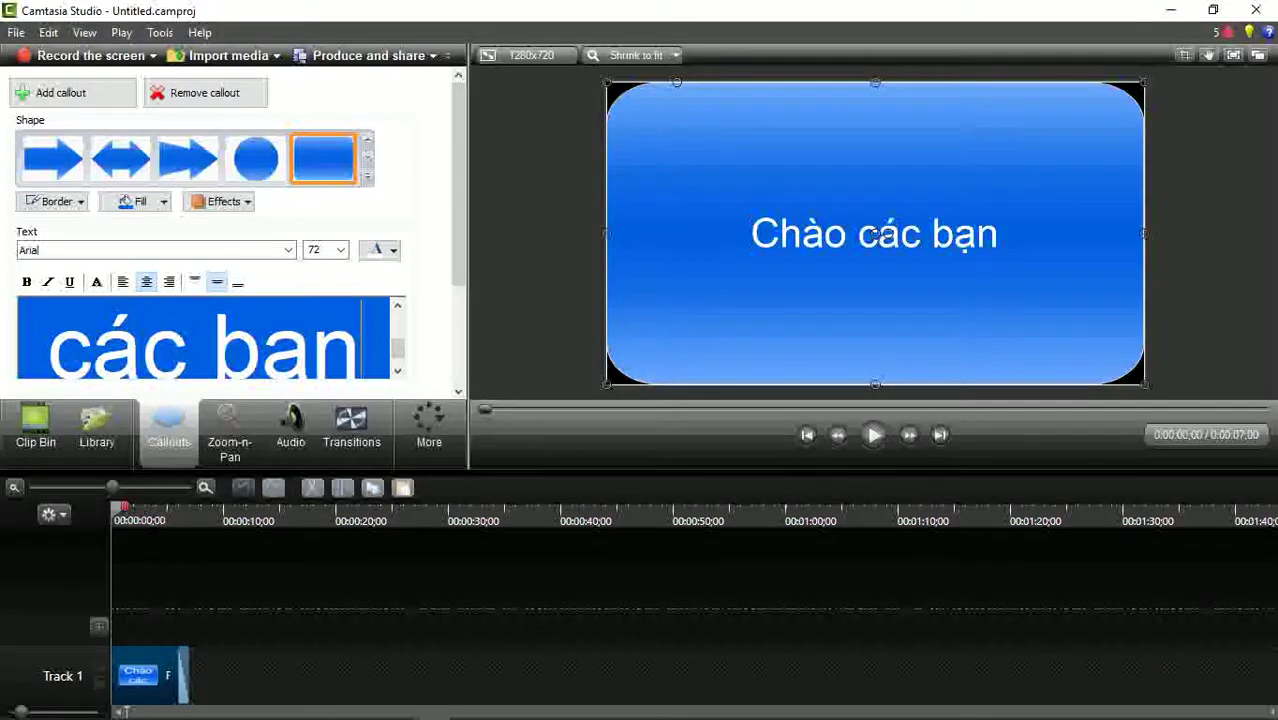
type("! s")
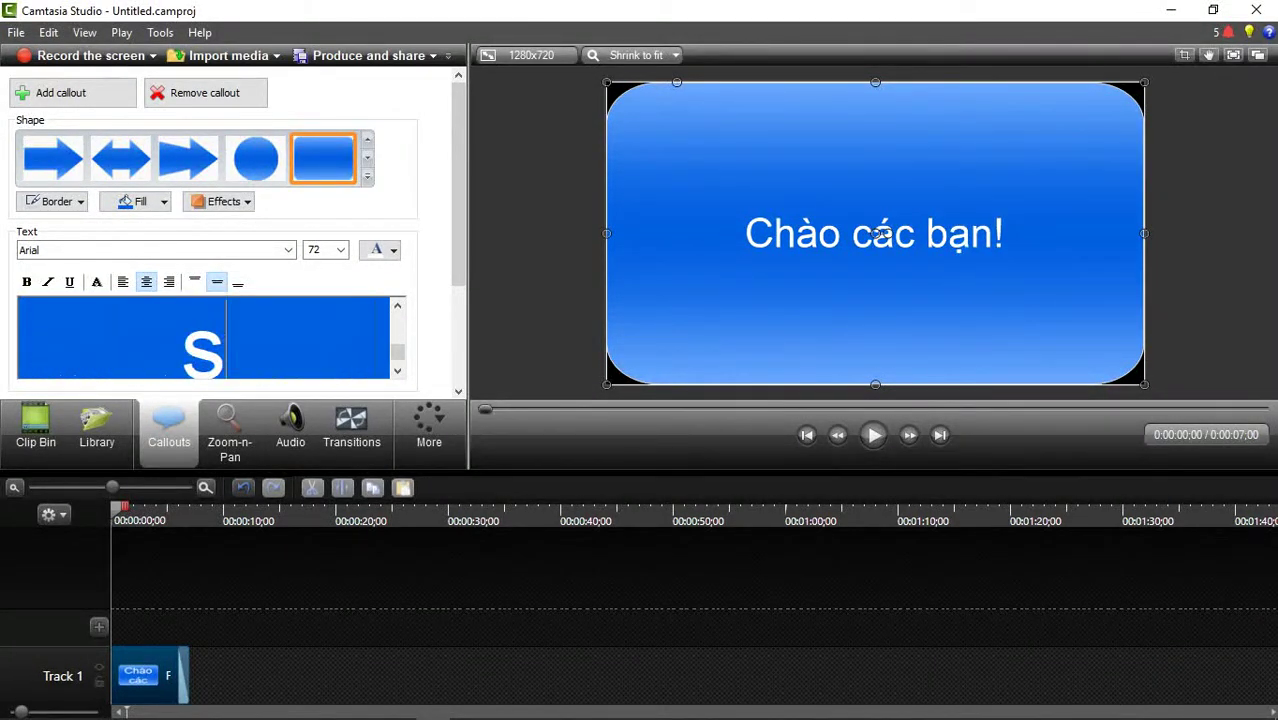
type("au đây")
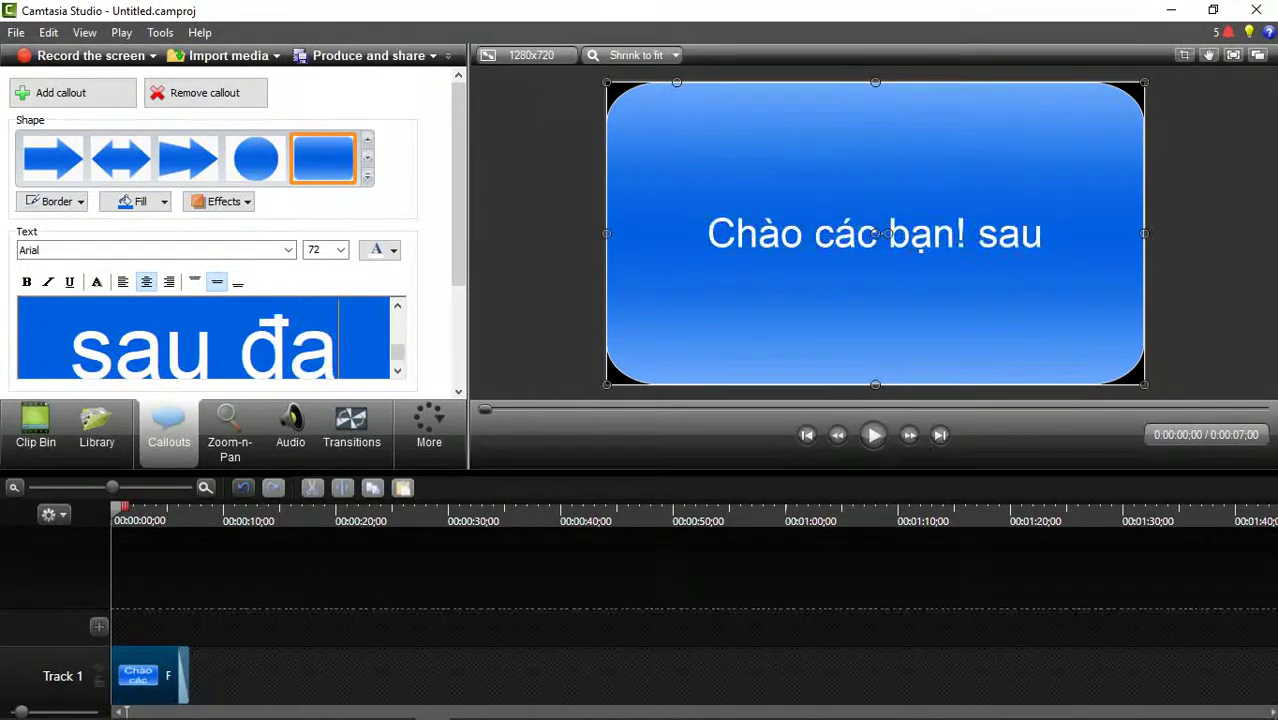
type(" m")
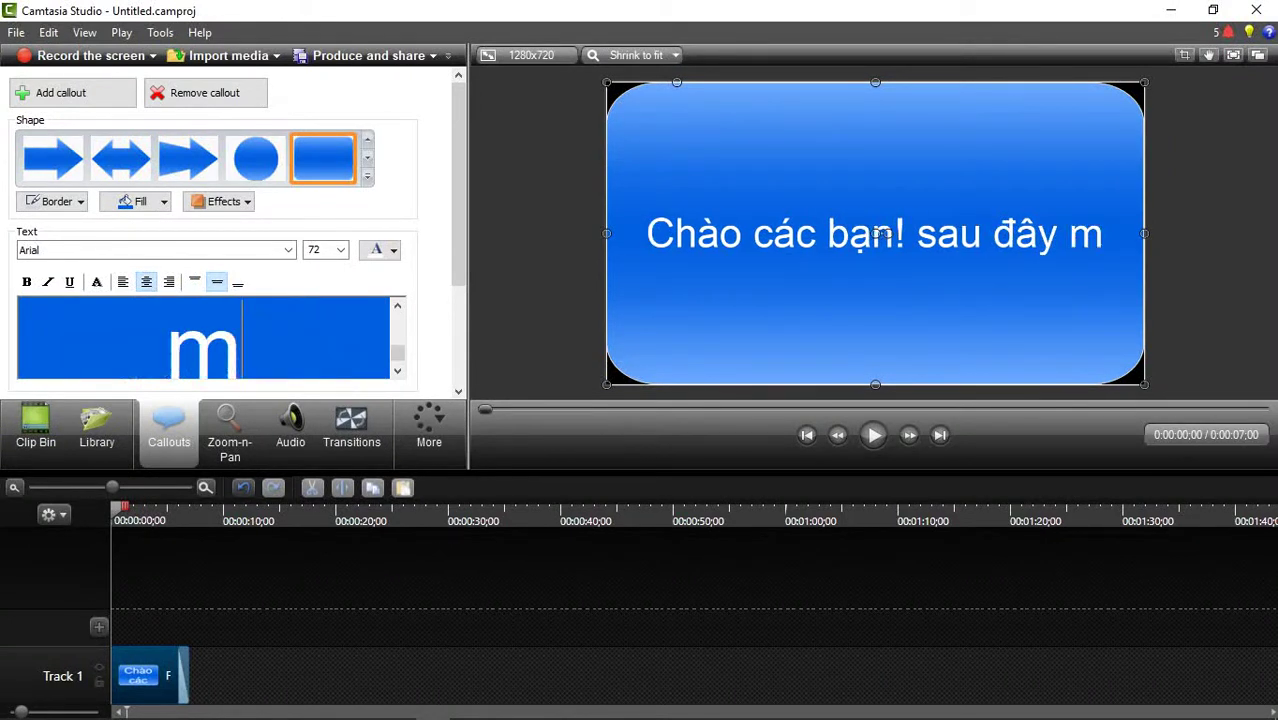
type("ình sẽ t")
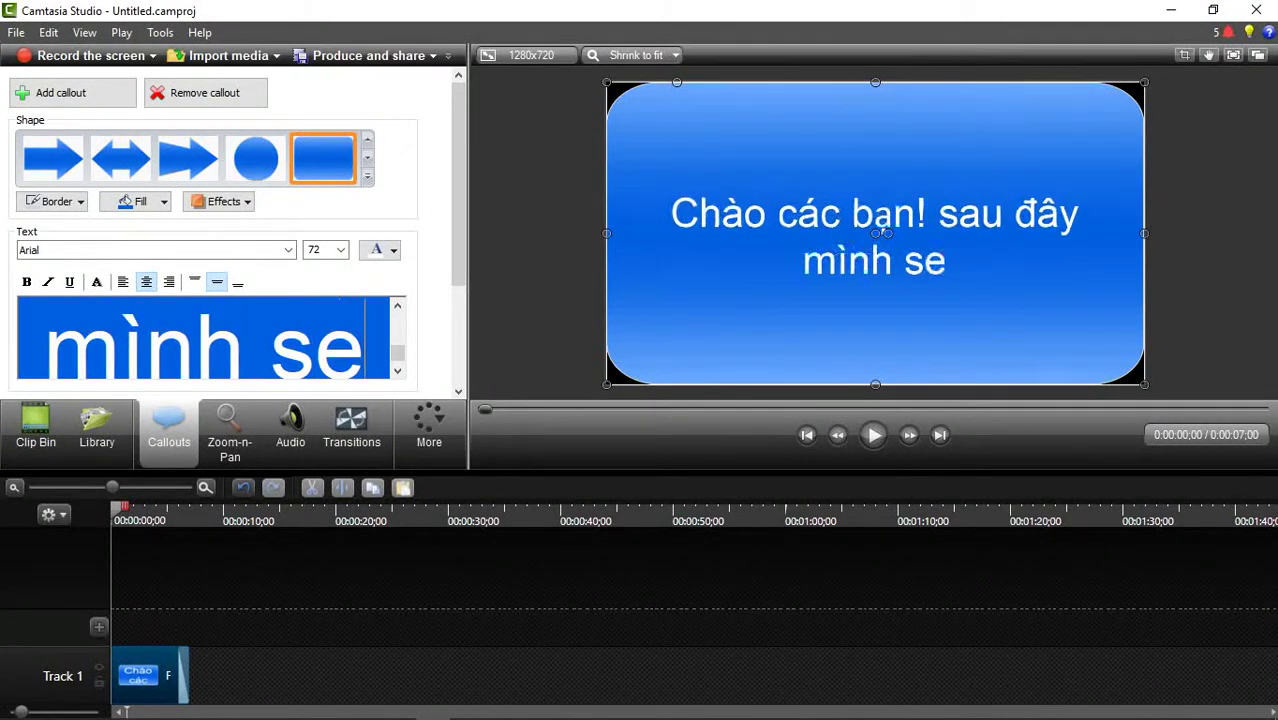
type("hử")
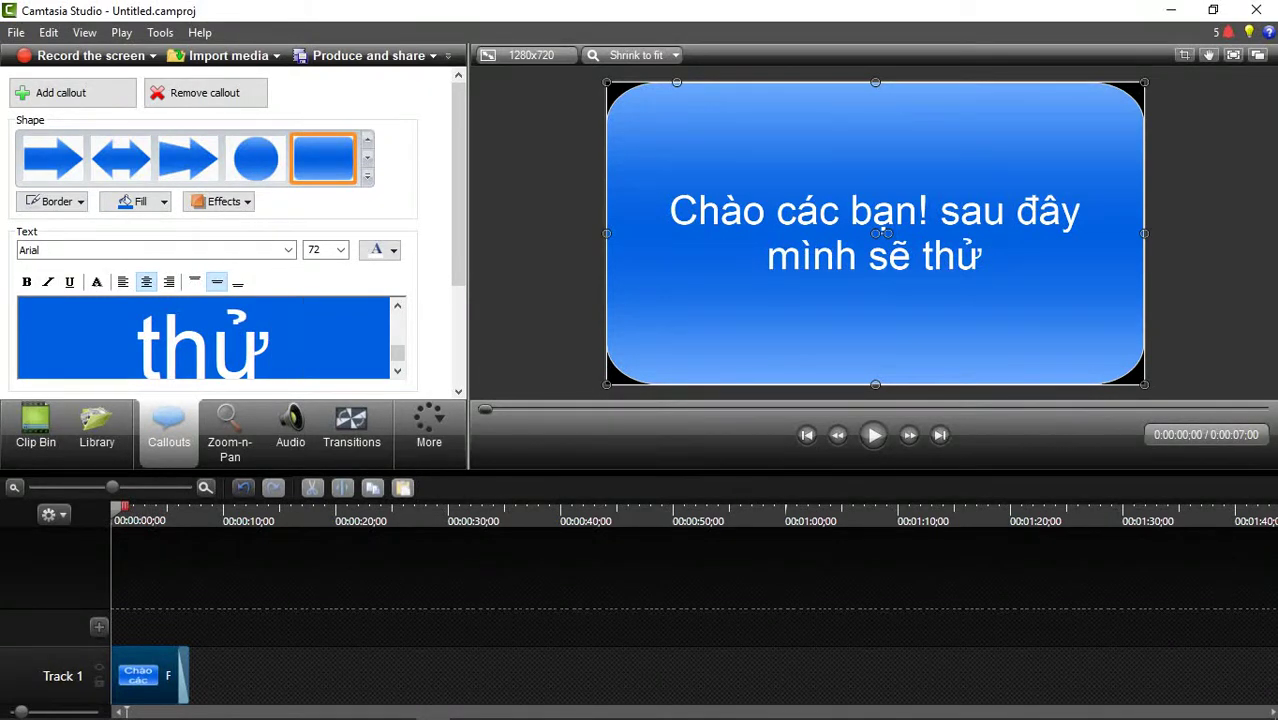
type(" nghiệm")
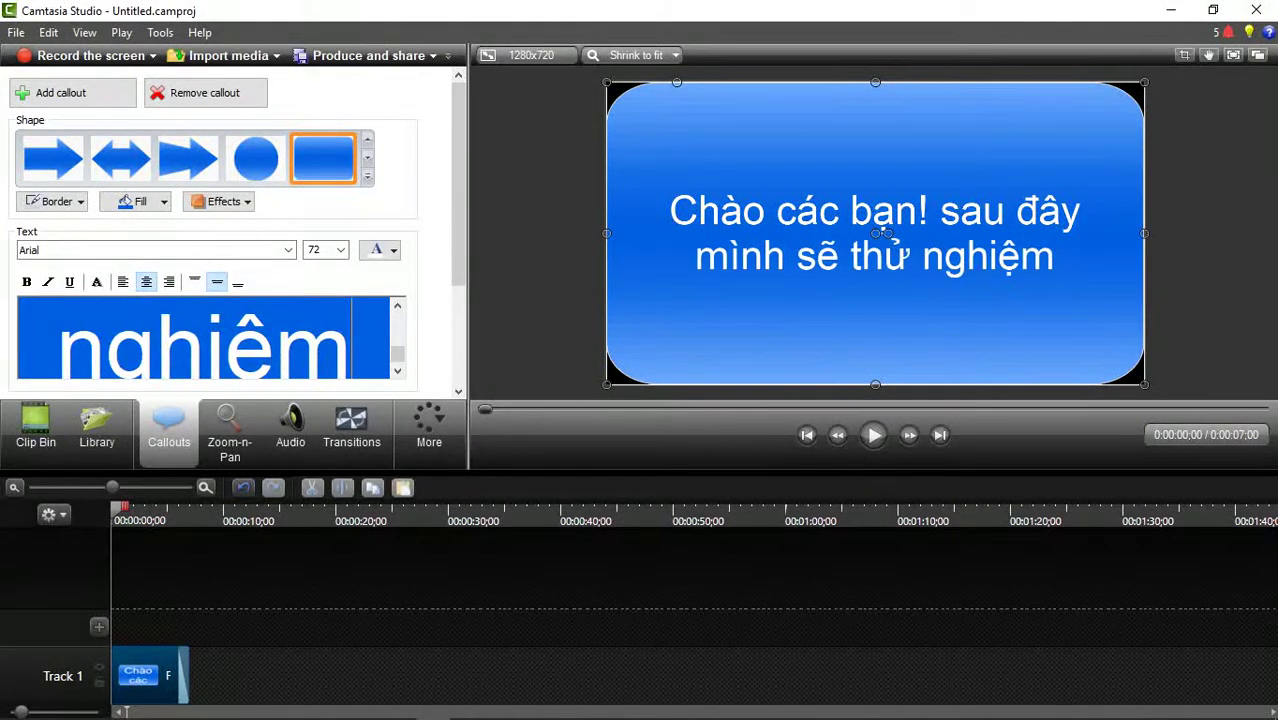
- Add the words "phần mềm camstadio" to the end of the callout text
type(" phâ")
type("n mê")
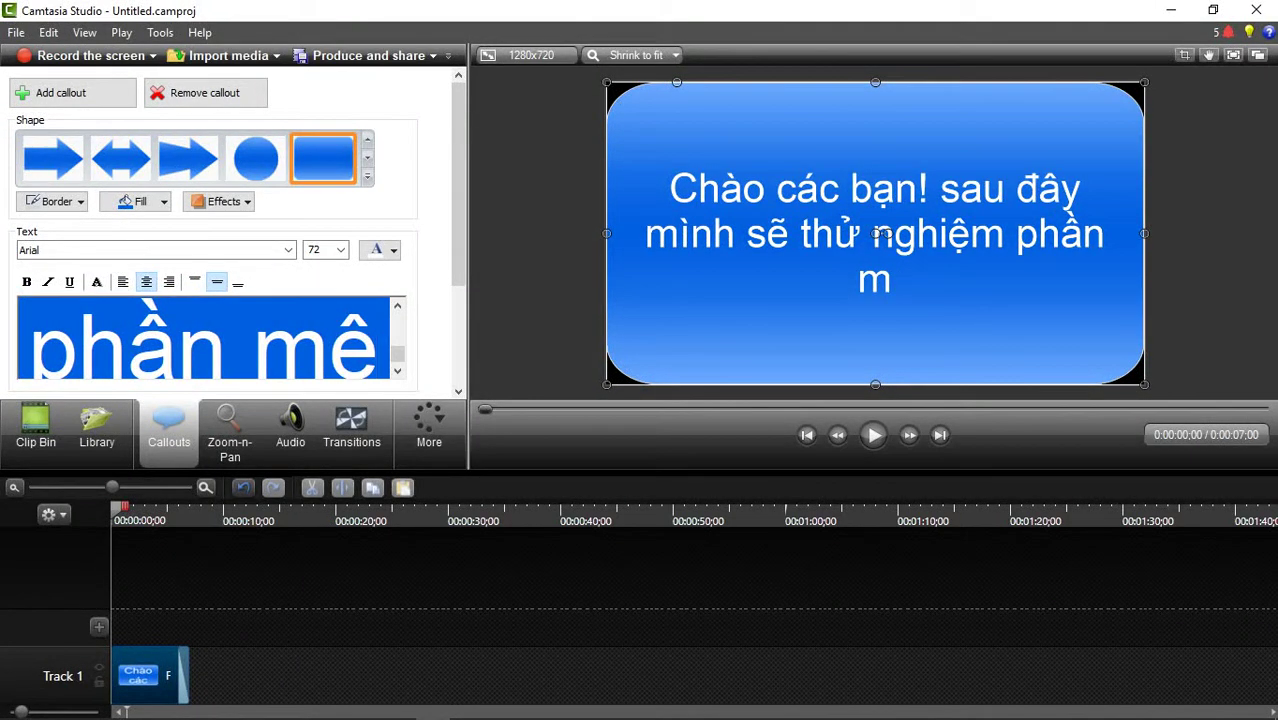
key("BackSpace")
type("ềm ca")
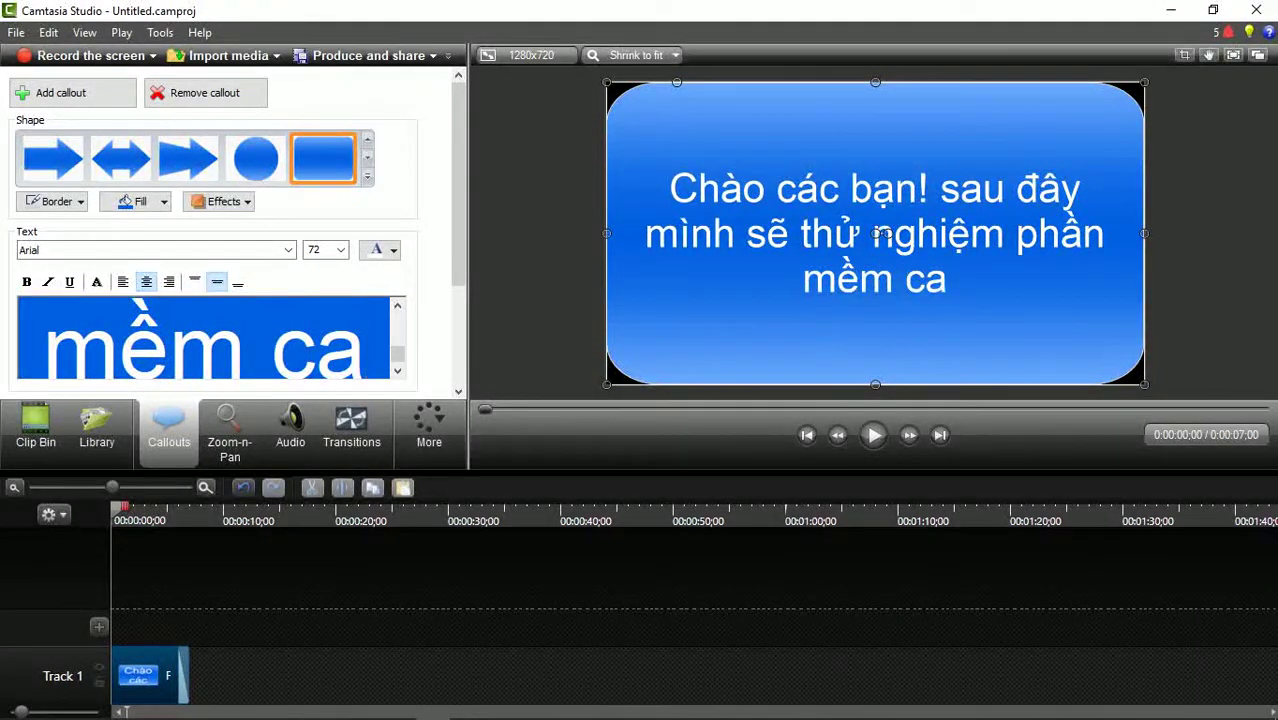
key("BackSpace")
type("ám")
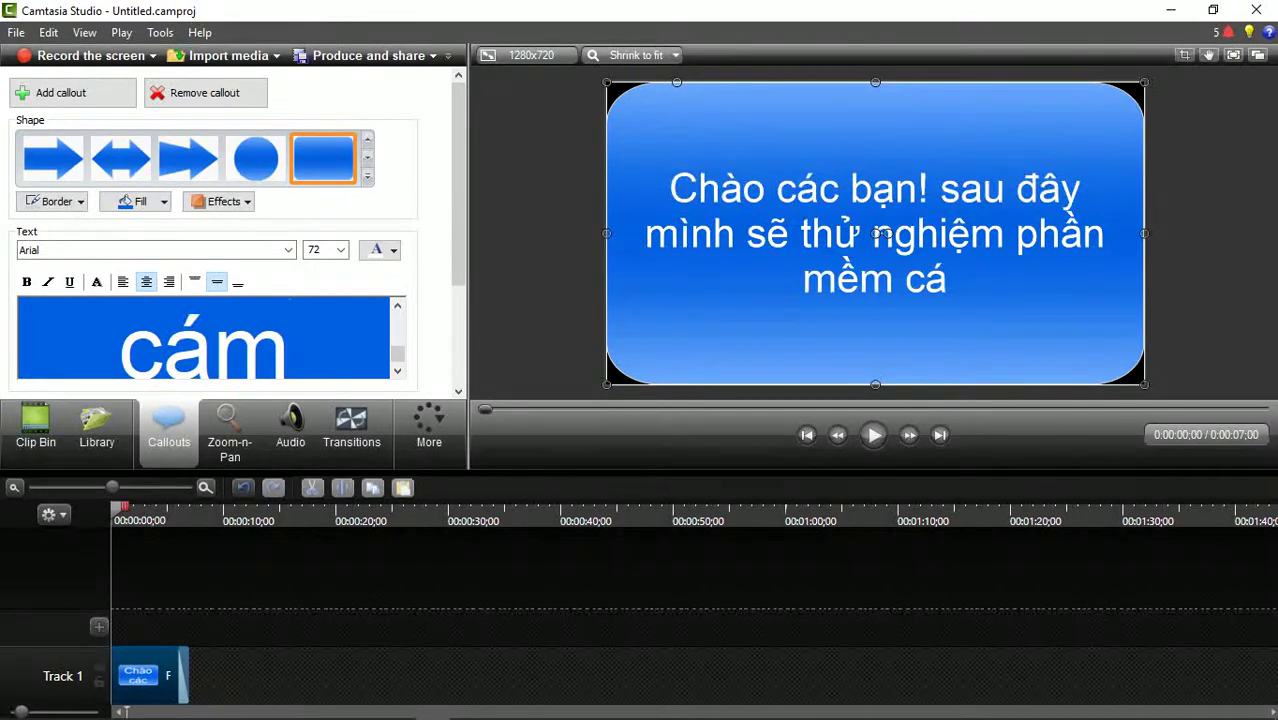
type("s")
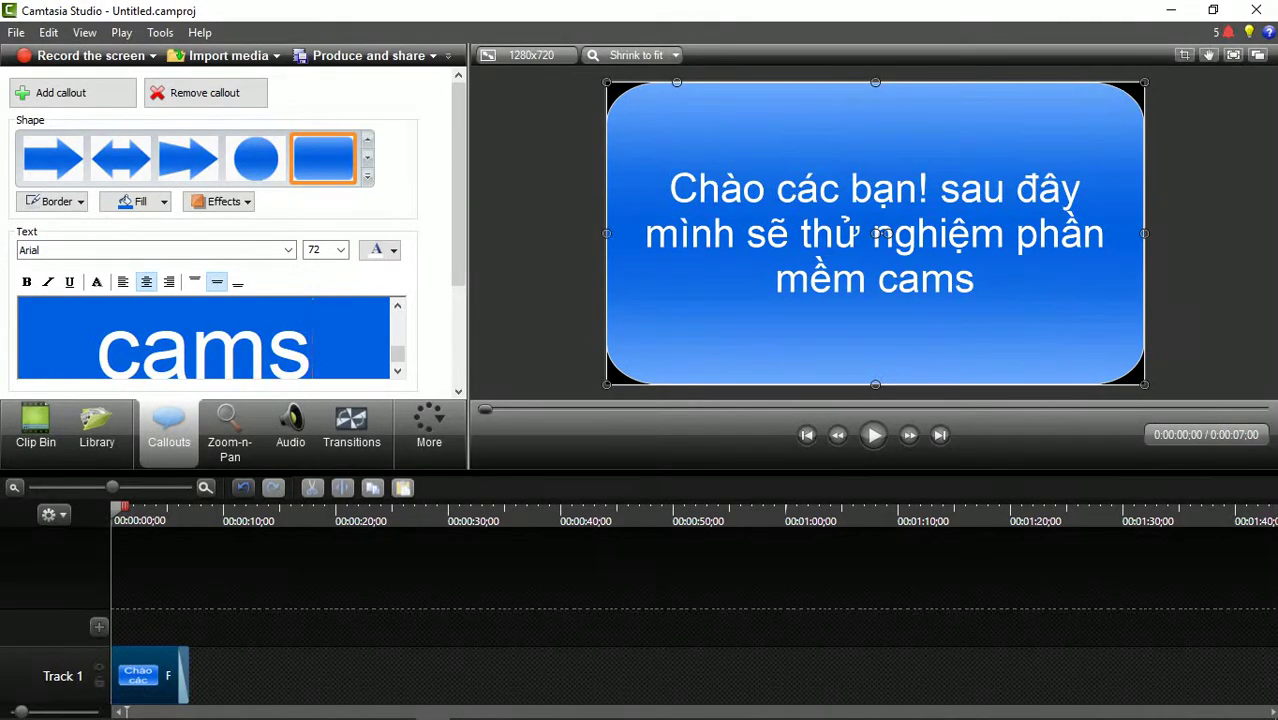
type("st")
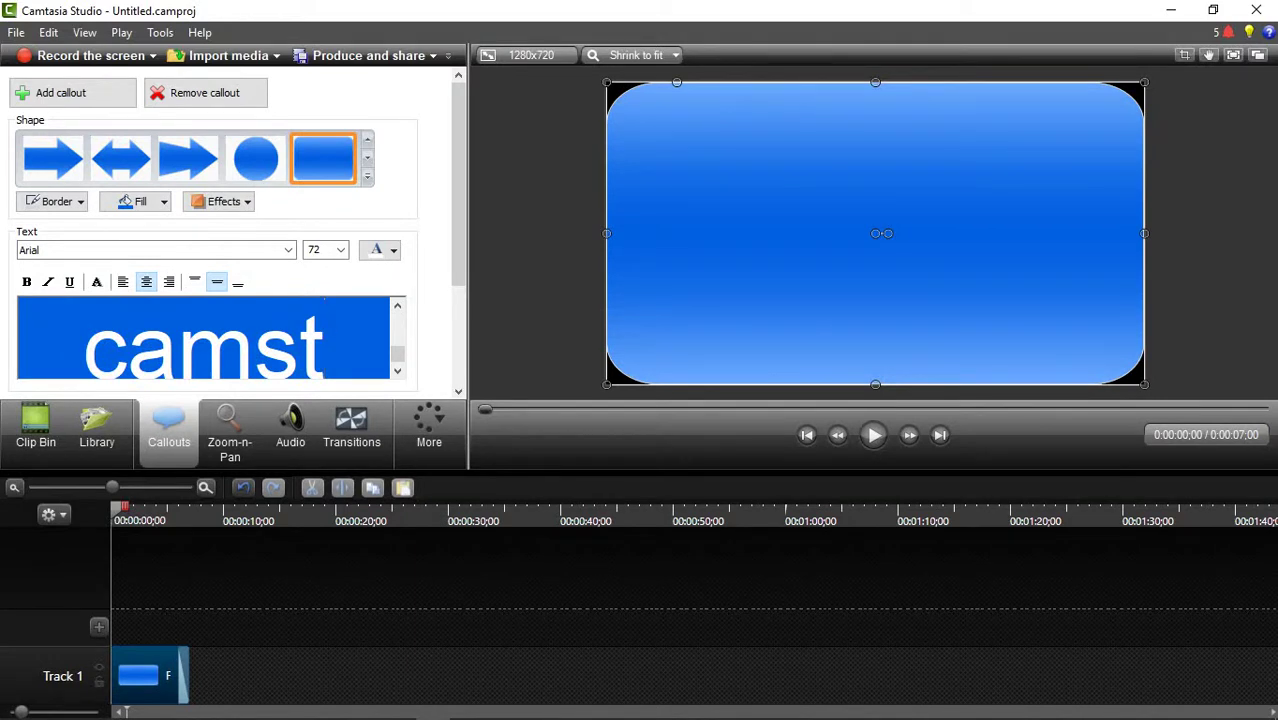
type("a")
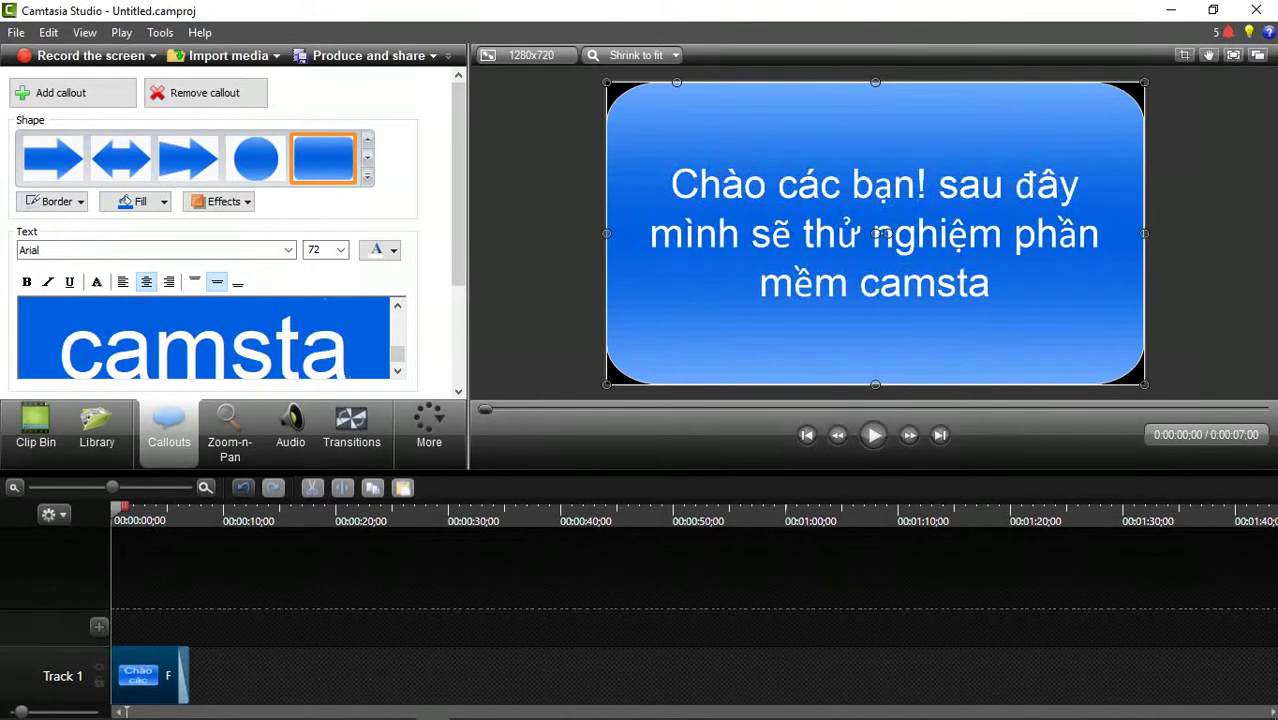
type("dd")
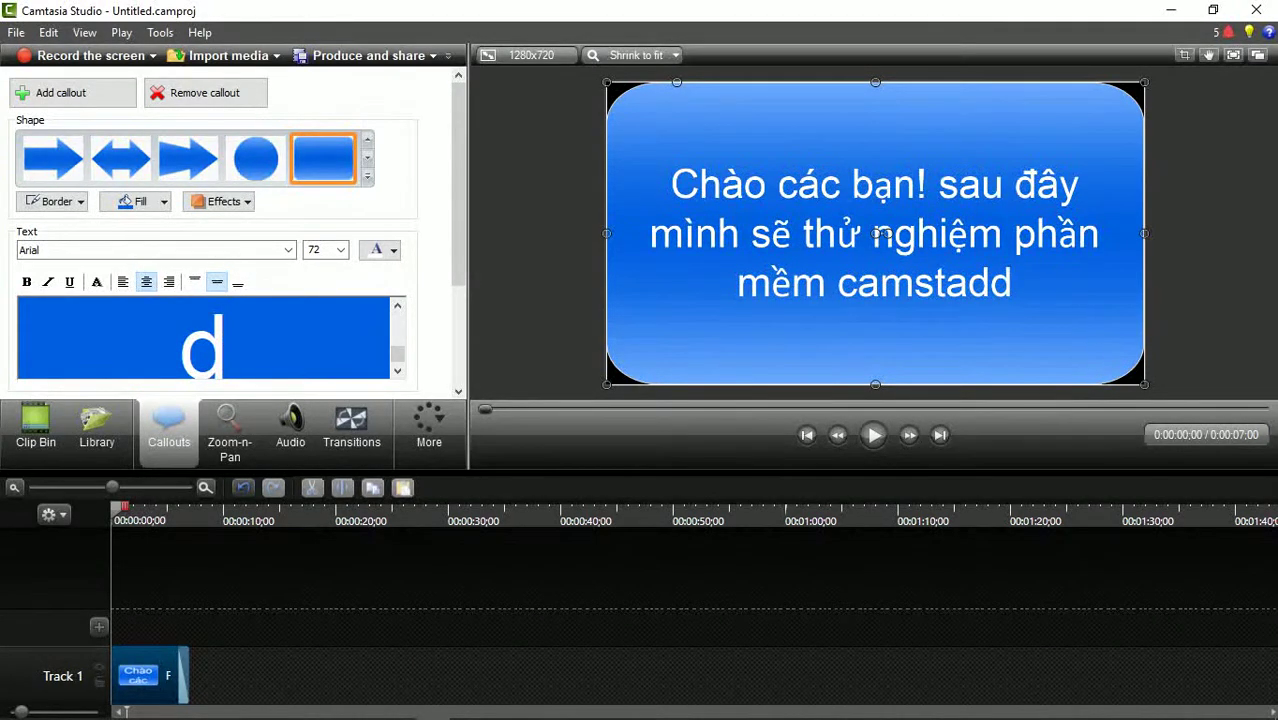
key("BackSpace")
type("i")
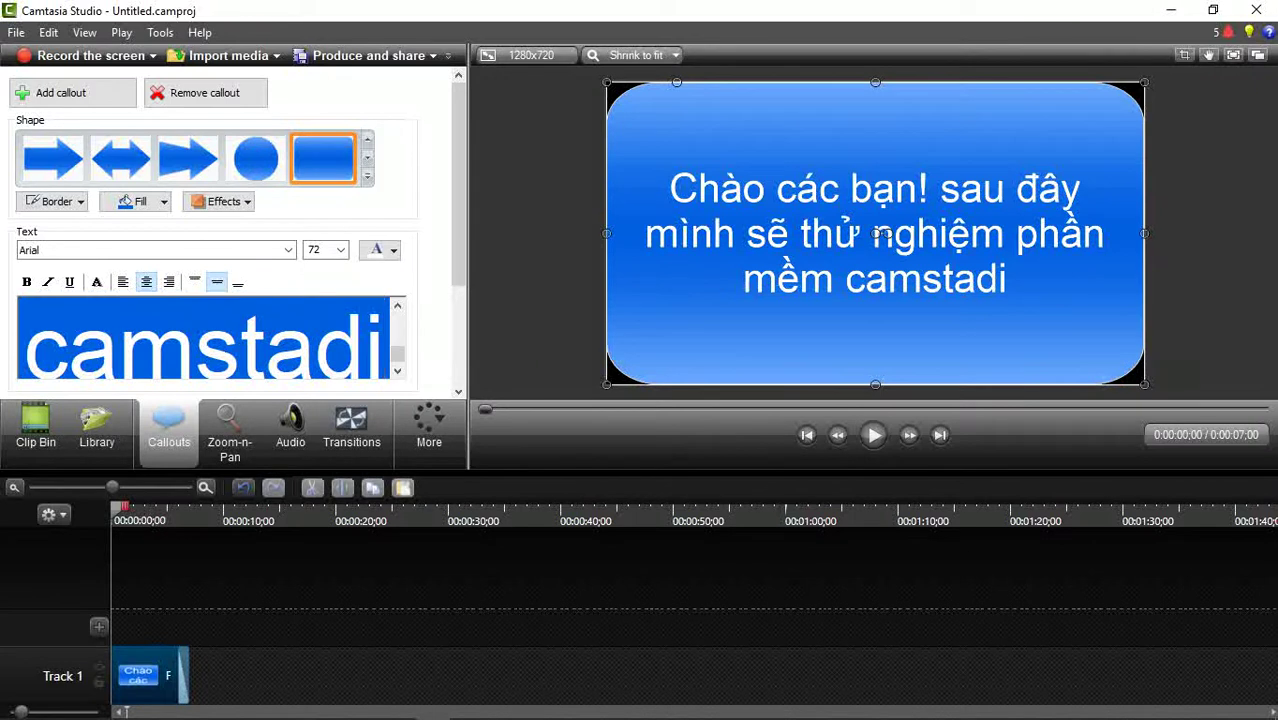
type("o")
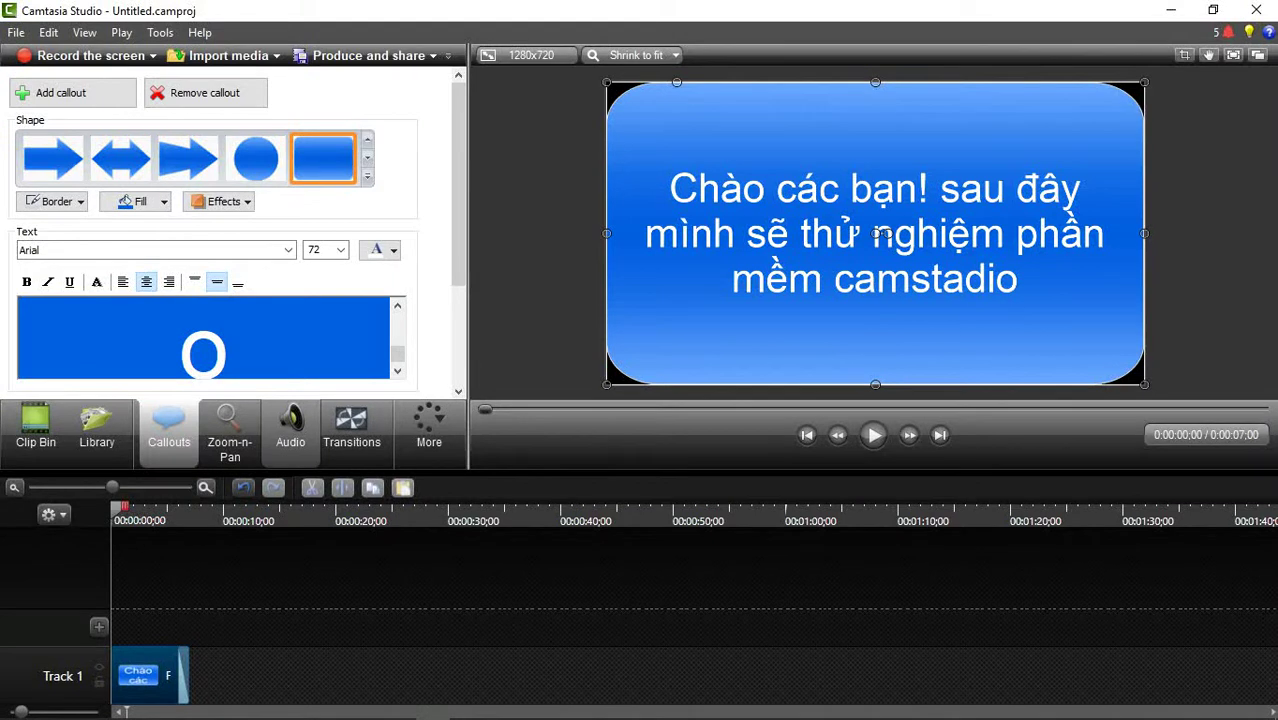
- Correct the software name at the end of the callout text to "camtasia studio"
key("BackSpace")
key("BackSpace")
key("BackSpace")
key("BackSpace")
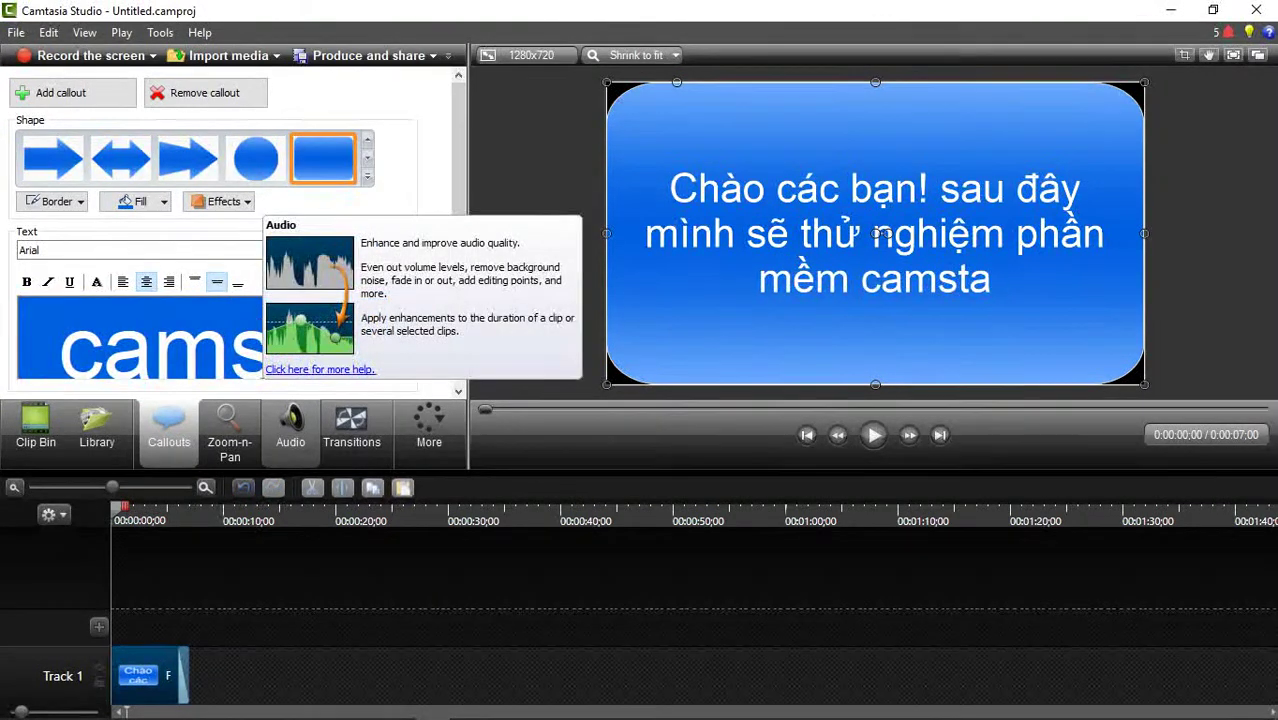
key("BackSpace")
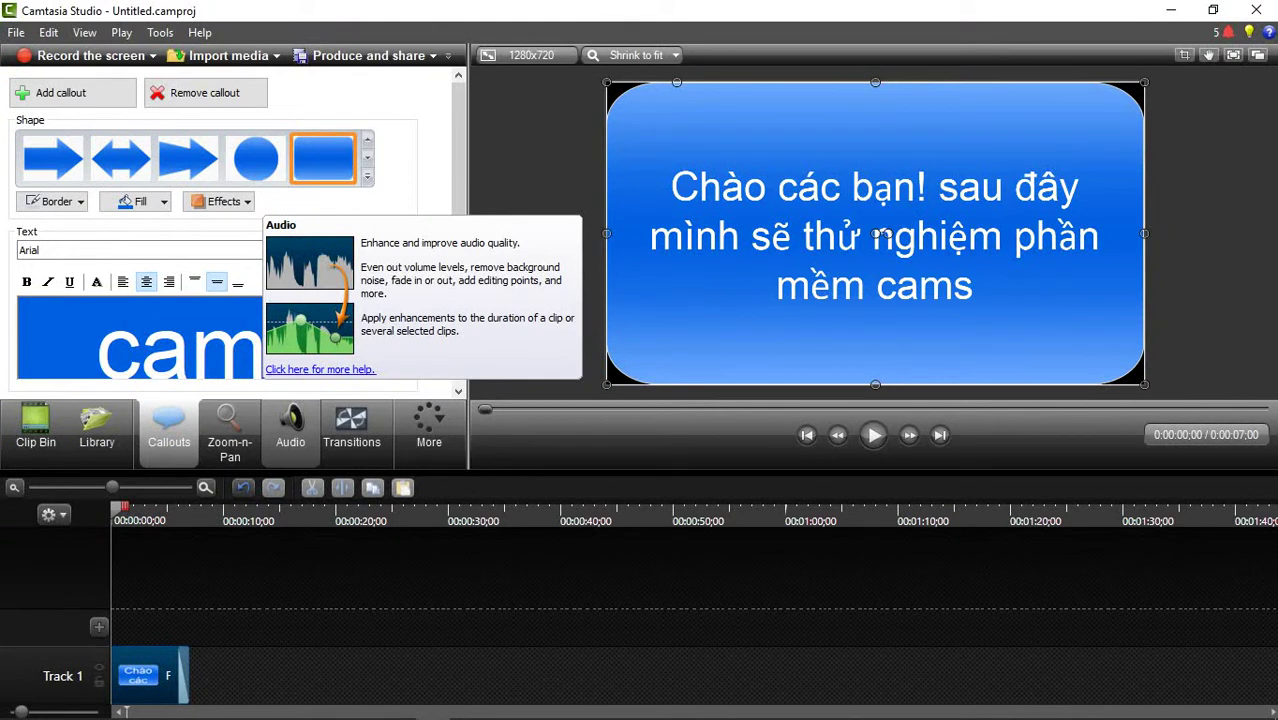
key("BackSpace")
type("ta")
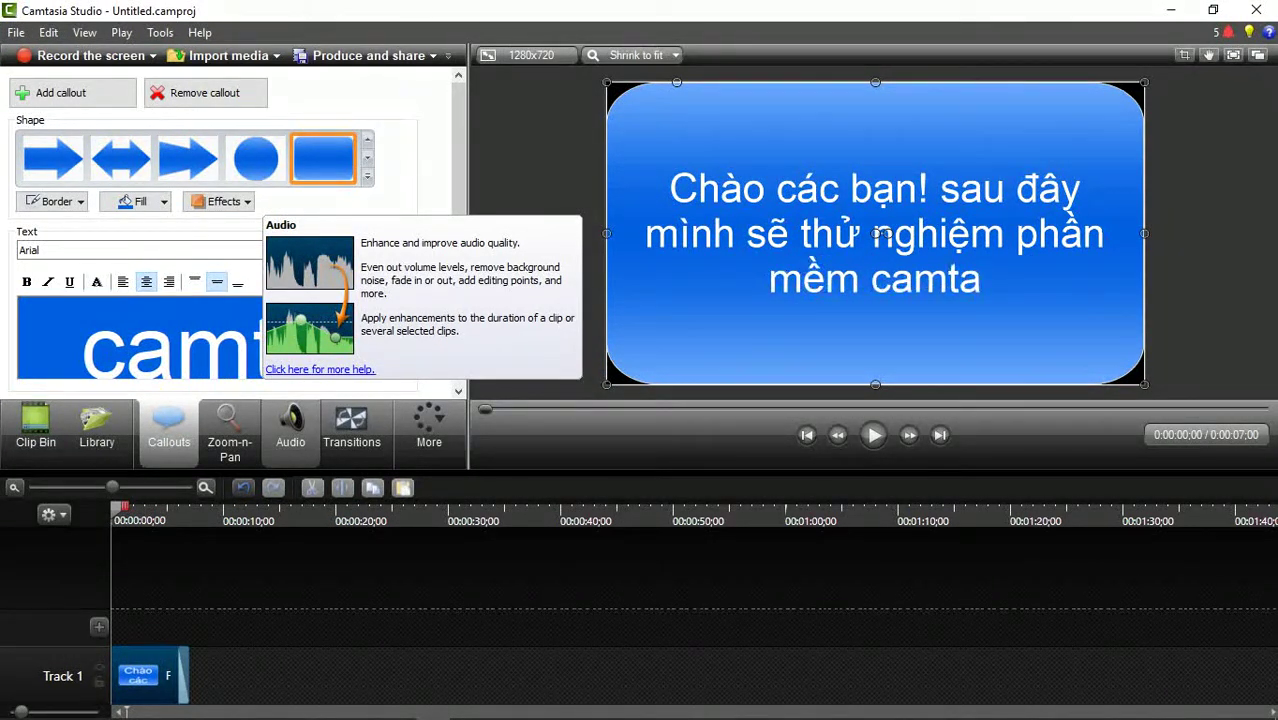
key("BackSpace")
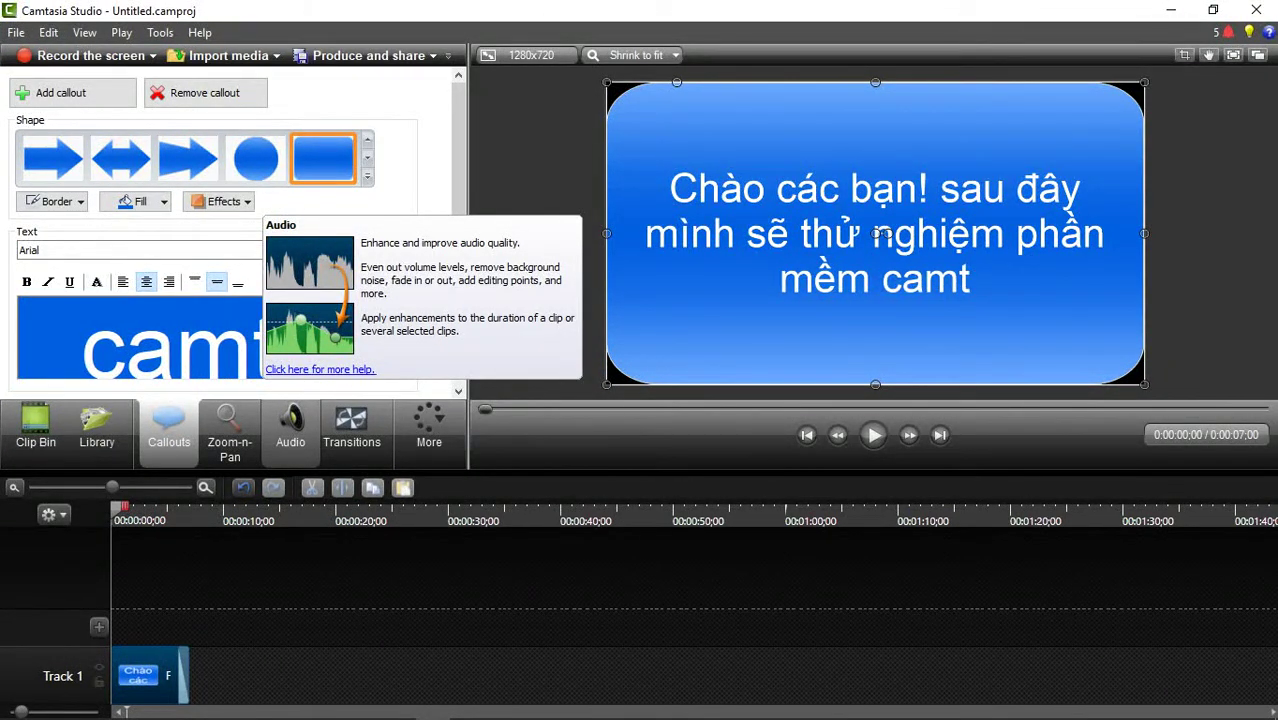
type("ái")
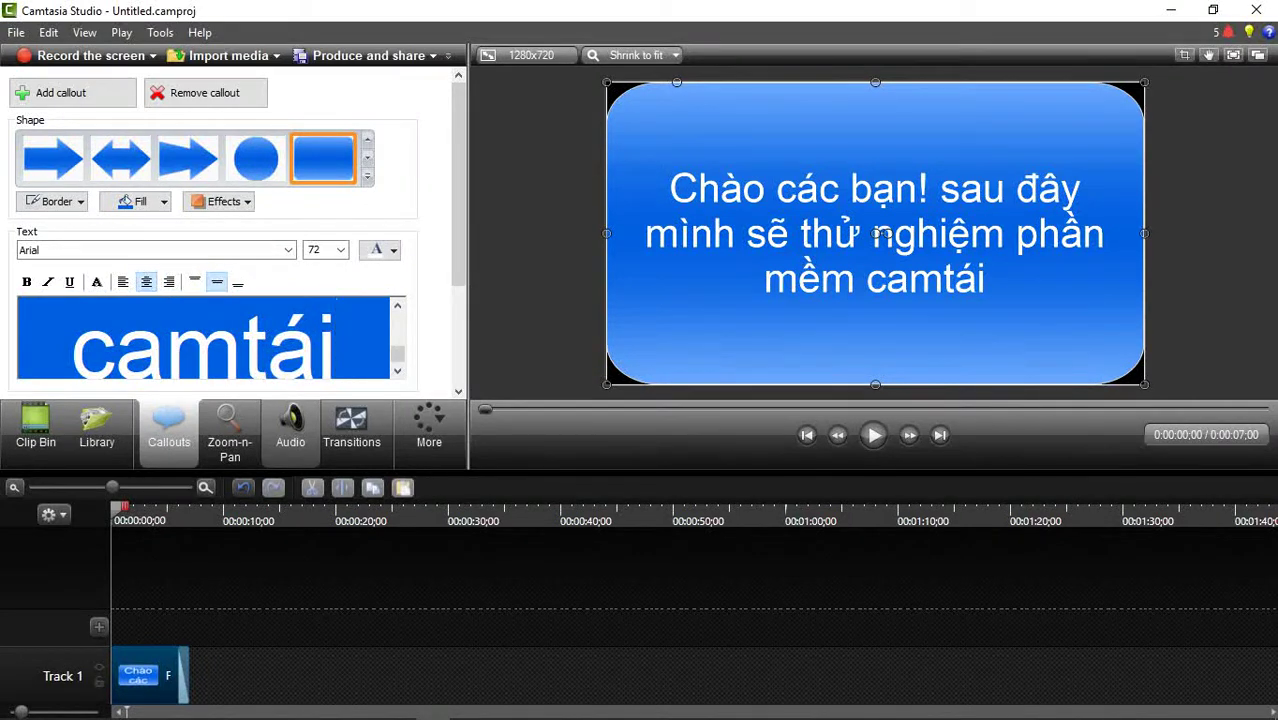
key("BackSpace")
key("BackSpace")
type("as")
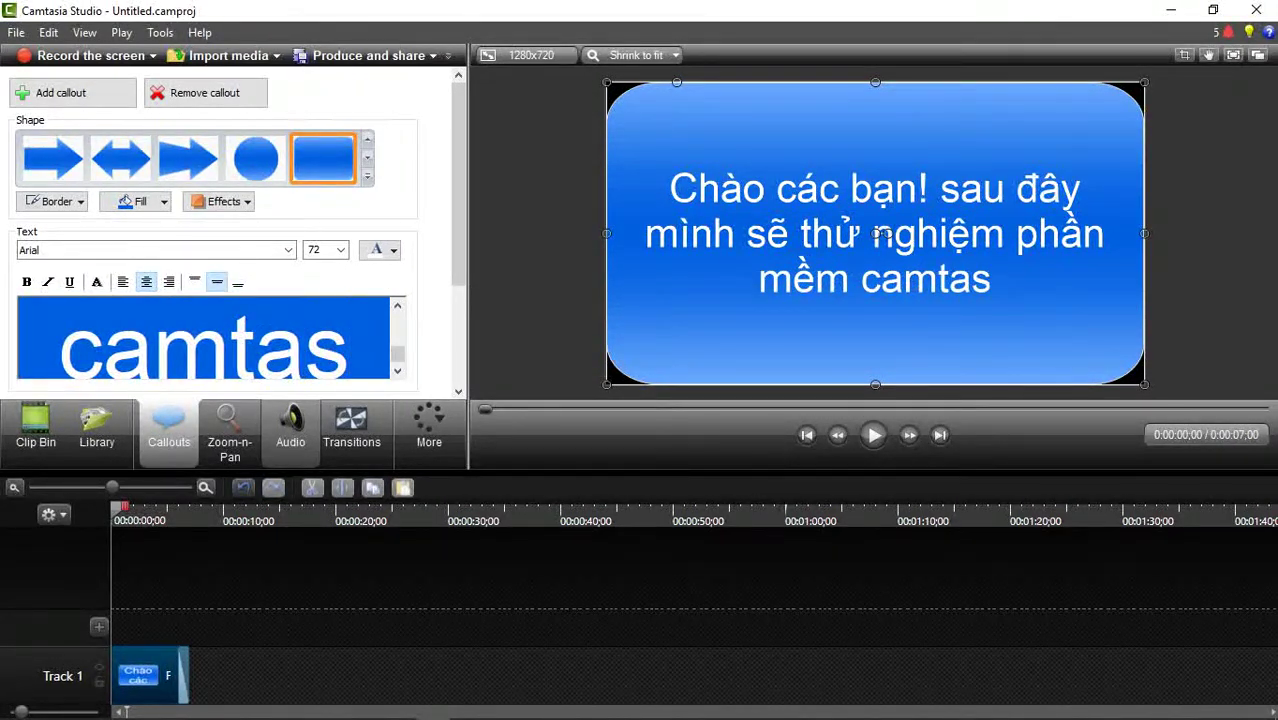
type("ia")
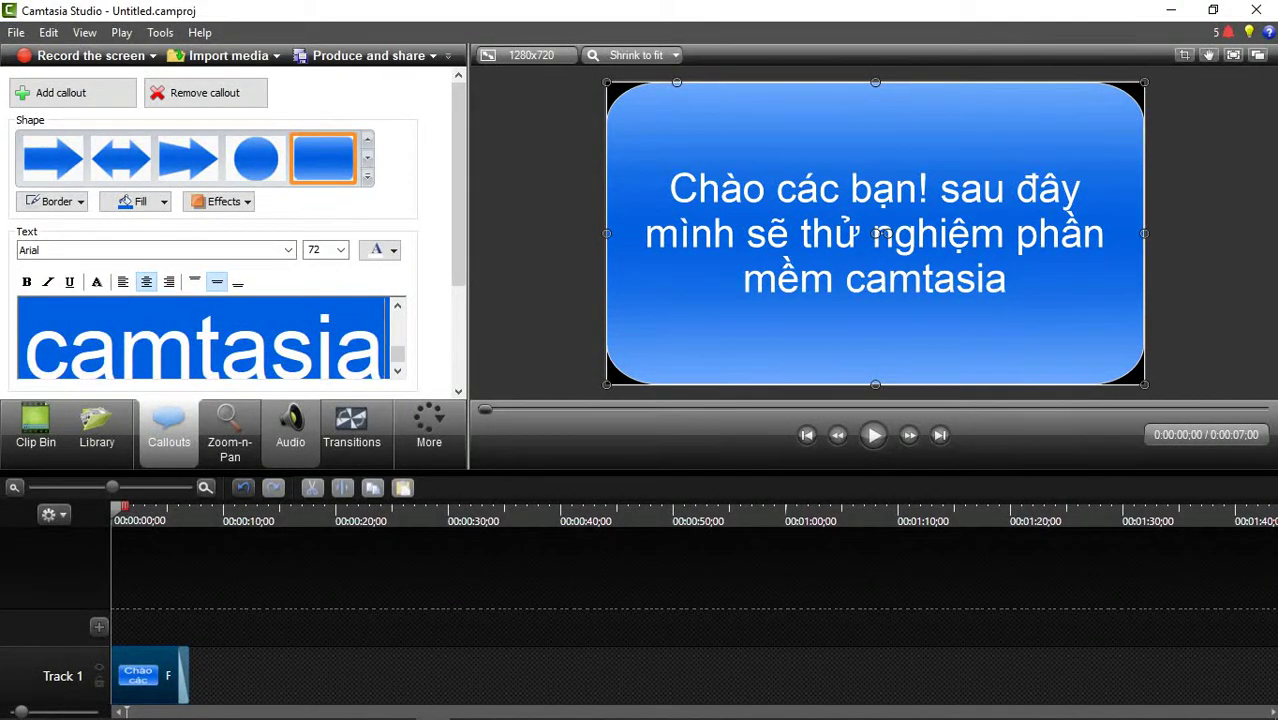
type(" studio")
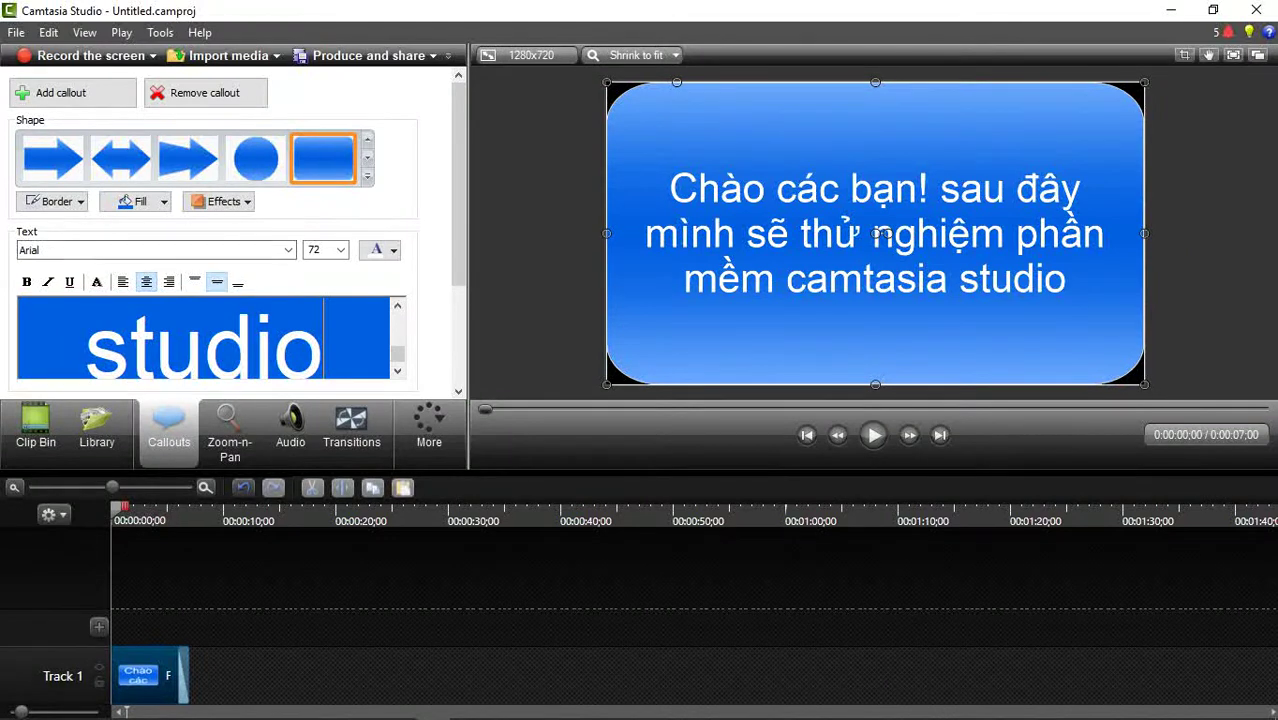
- Turn on the text drop shadow for the callout and try bold, italic and bright red at the text cursor
key("ctrl+b")
key("ctrl+i")
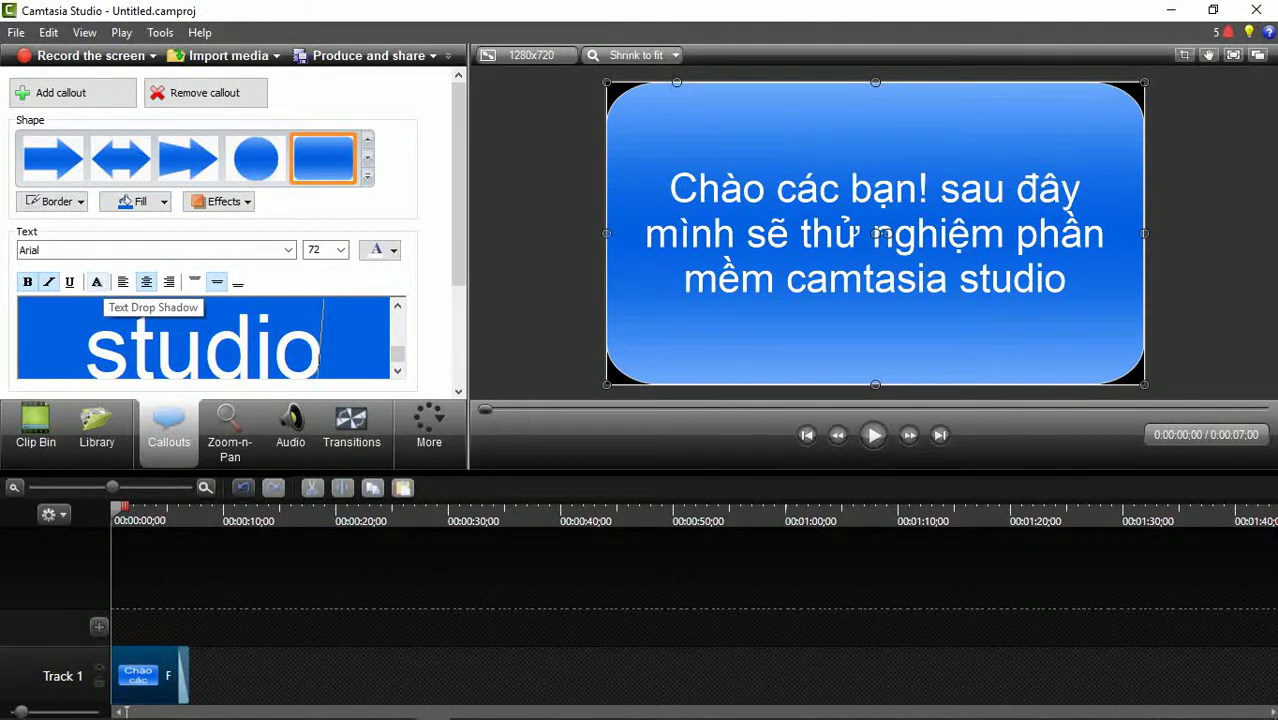
left_click(96, 282)
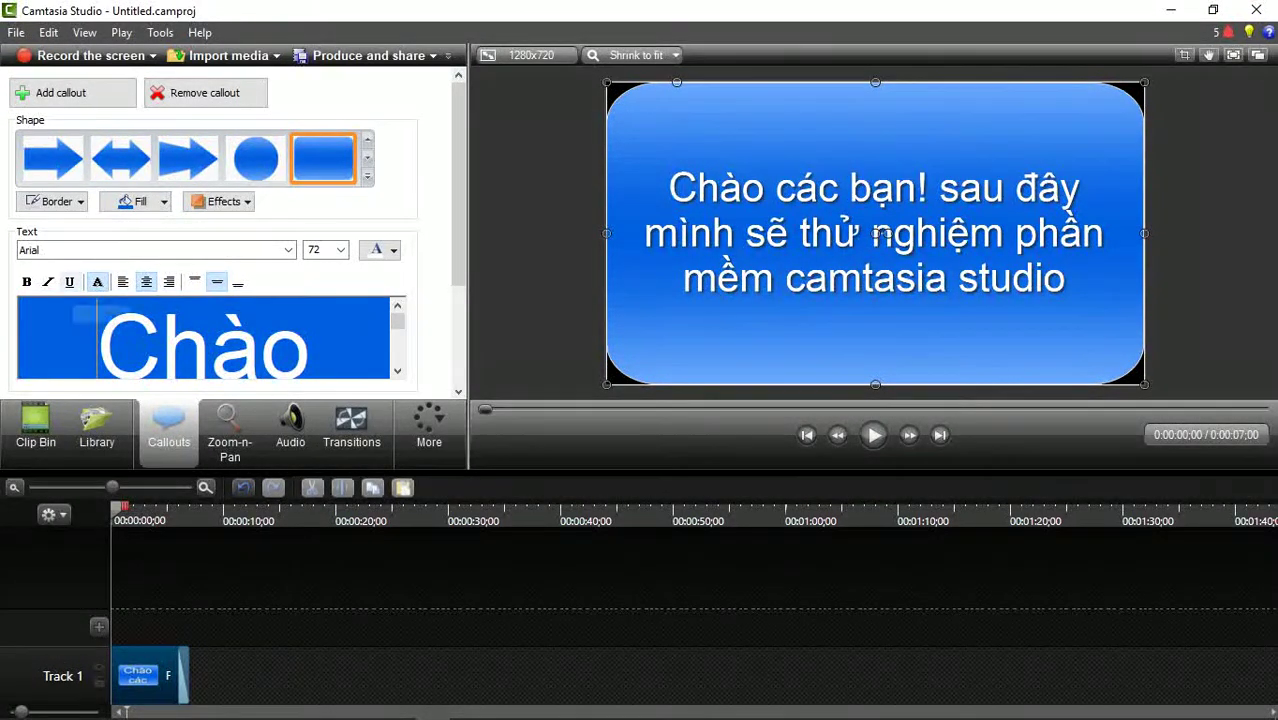
left_click(48, 282)
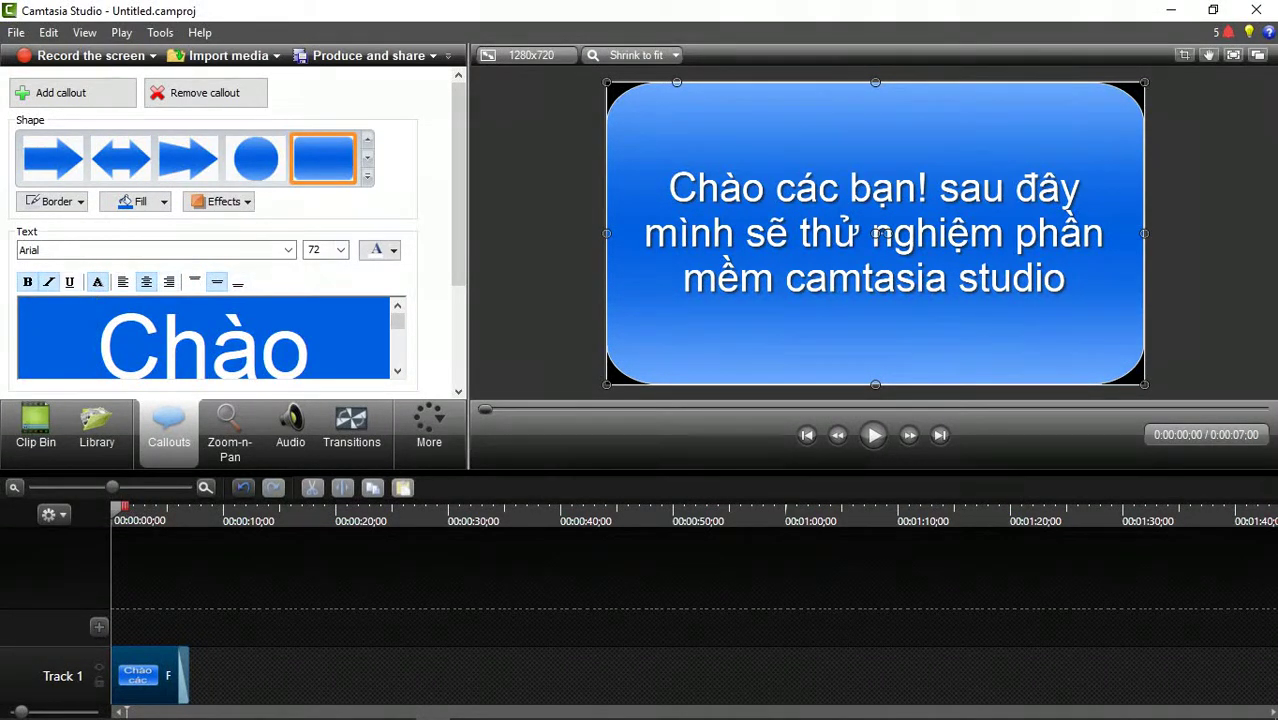
left_click(393, 250)
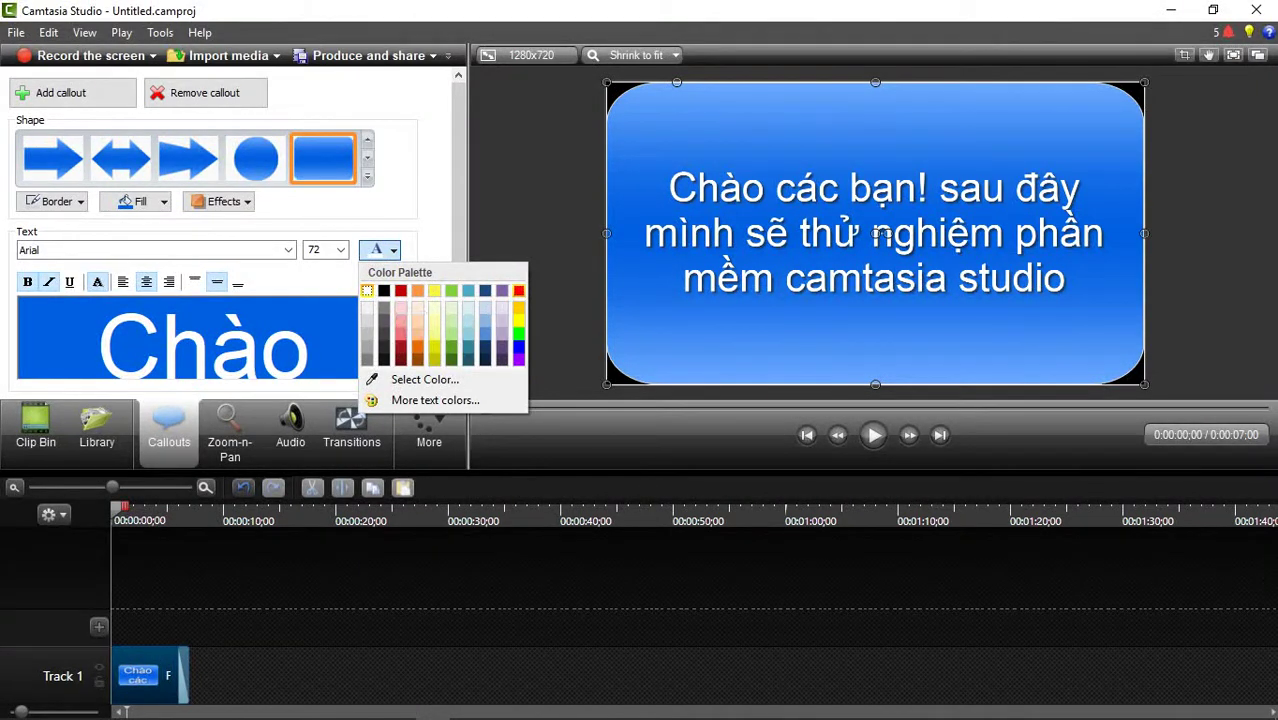
left_click(518, 290)
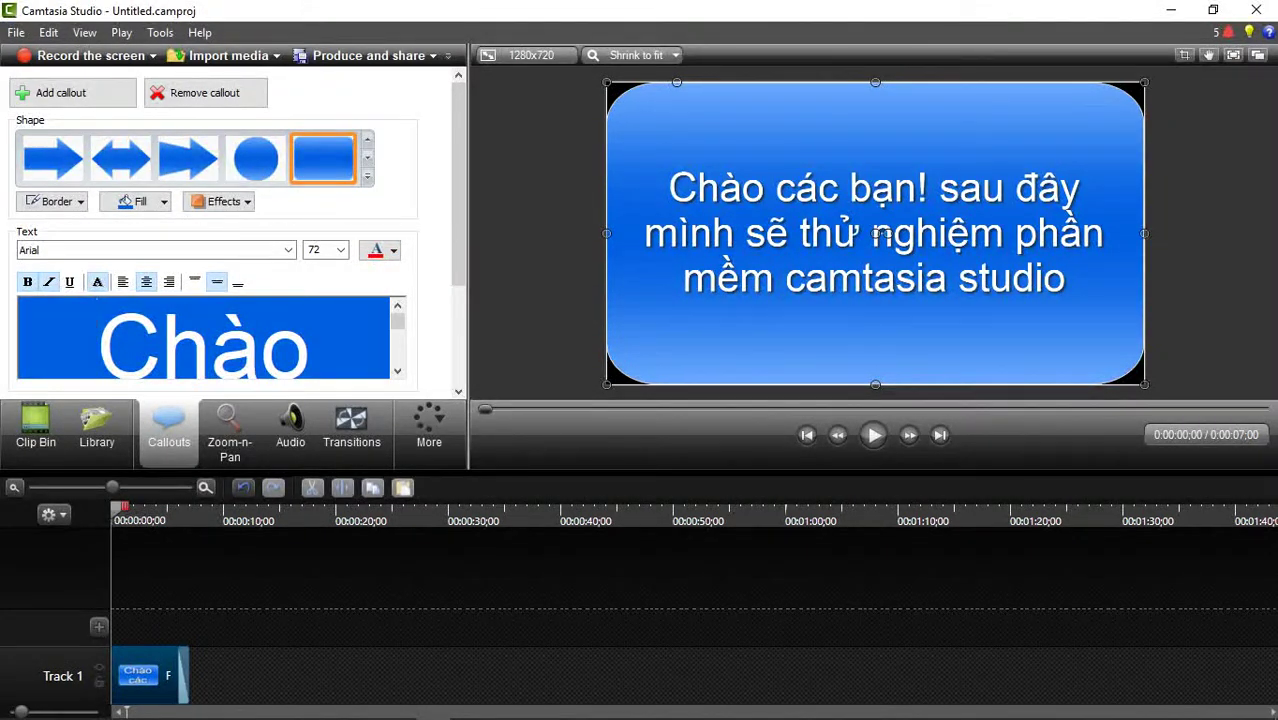
- Format the entire callout text in dark red, bold and italic
key("ctrl+a")
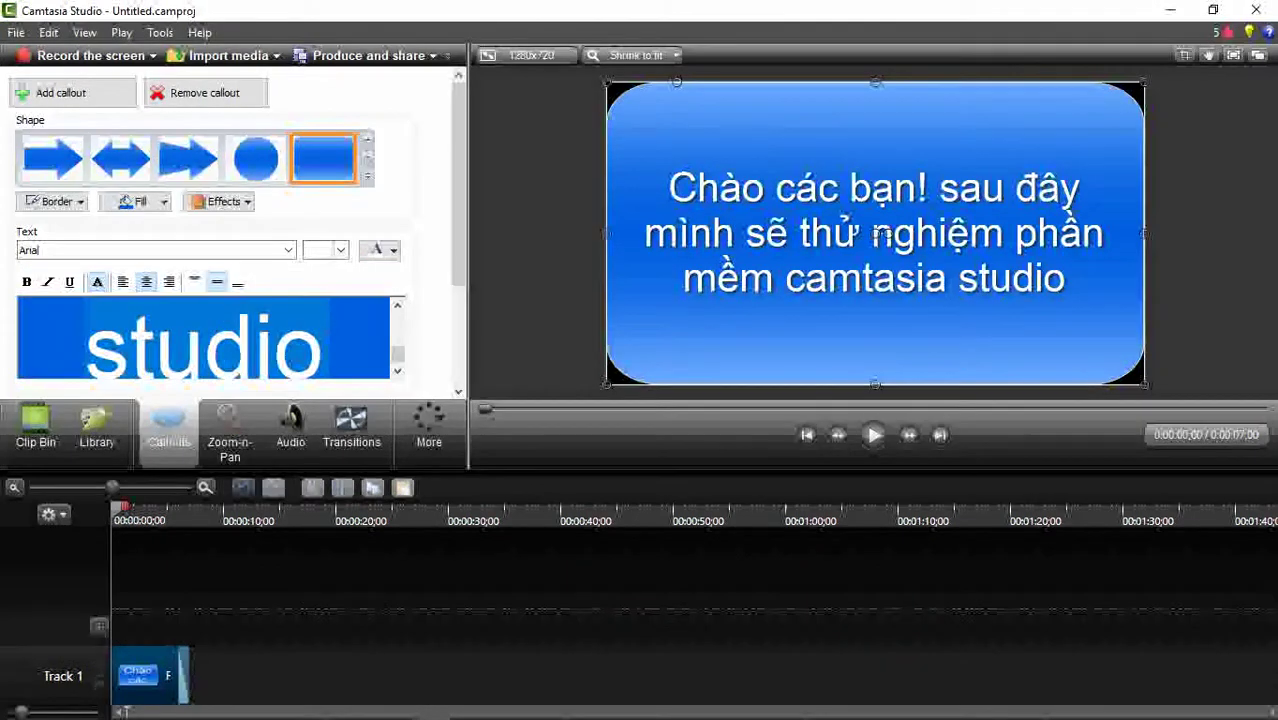
left_click(393, 250)
left_click(400, 290)
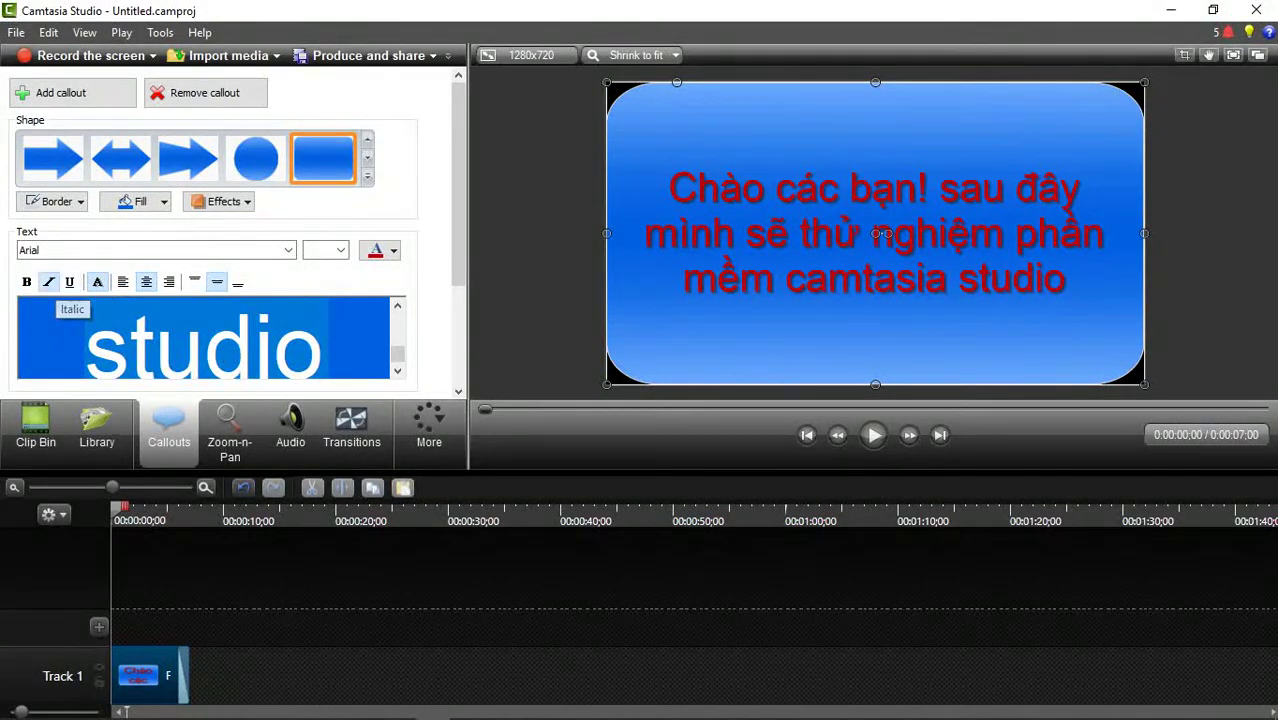
left_click(47, 281)
left_click(27, 281)
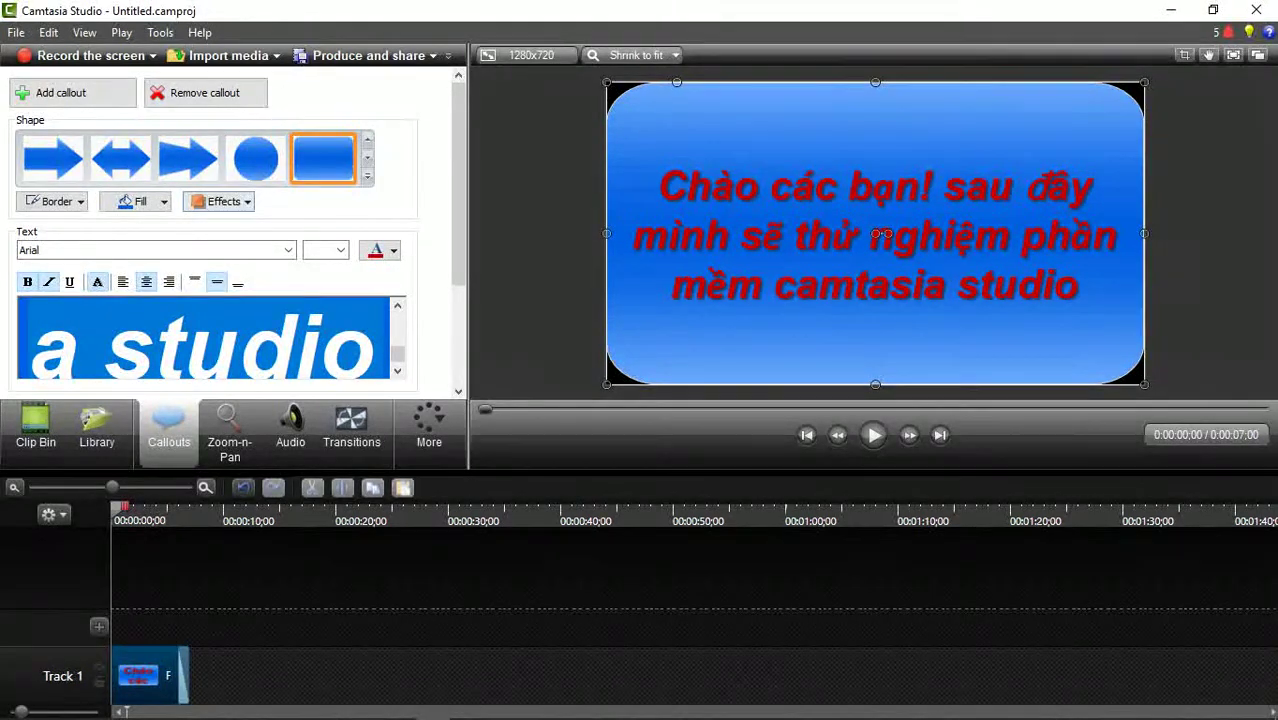
- Try the fourth effect style on the callout and restore the first, gradient style
left_click(220, 201)
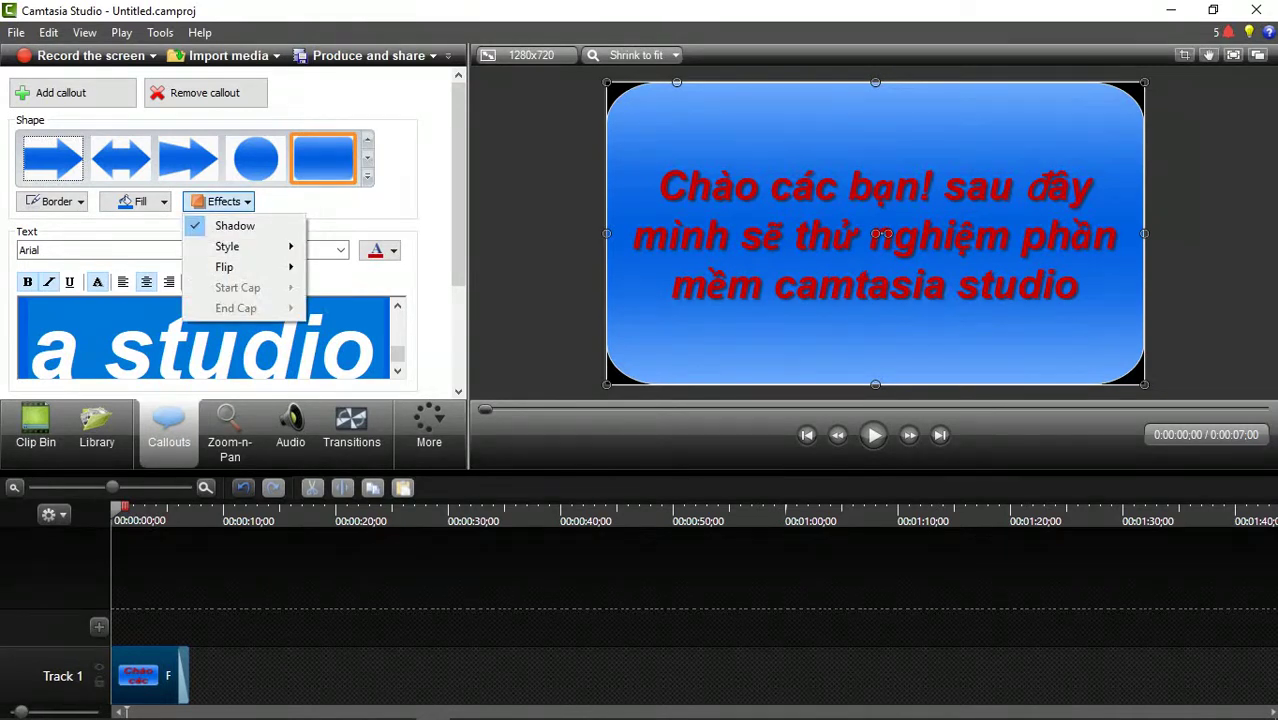
left_click(220, 201)
left_click(220, 201)
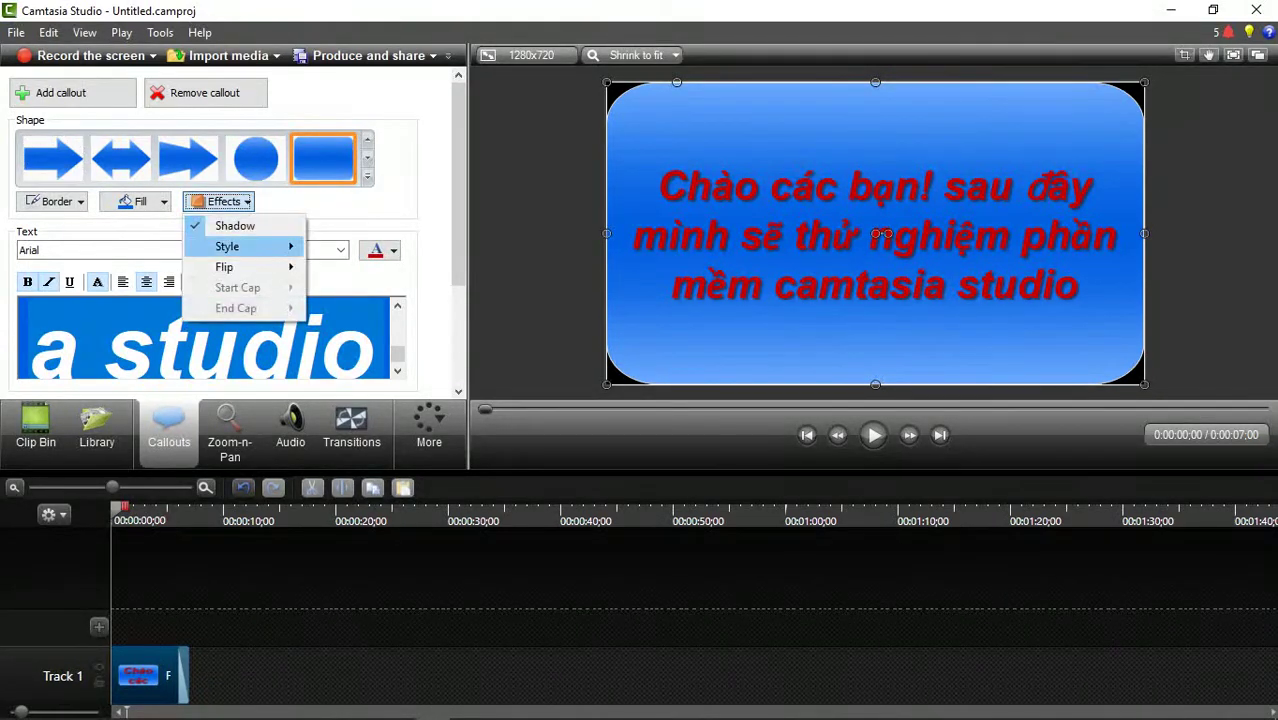
mouse_move(245, 246)
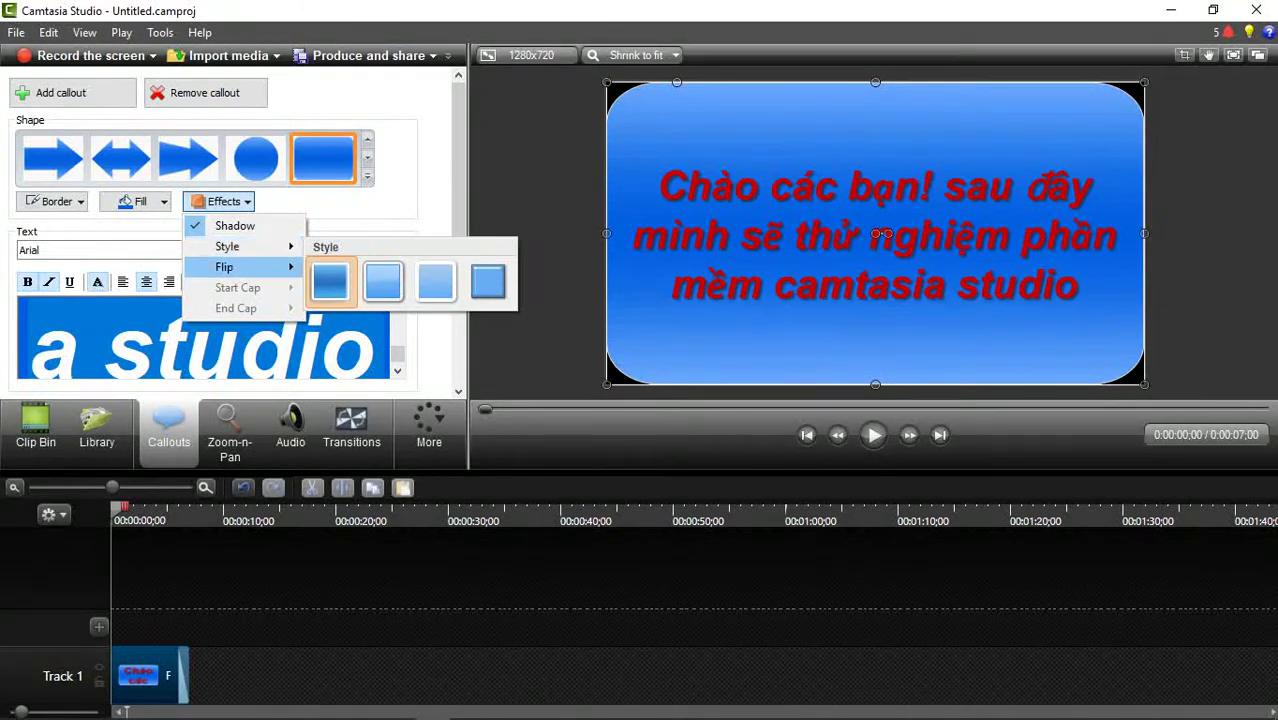
left_click(488, 281)
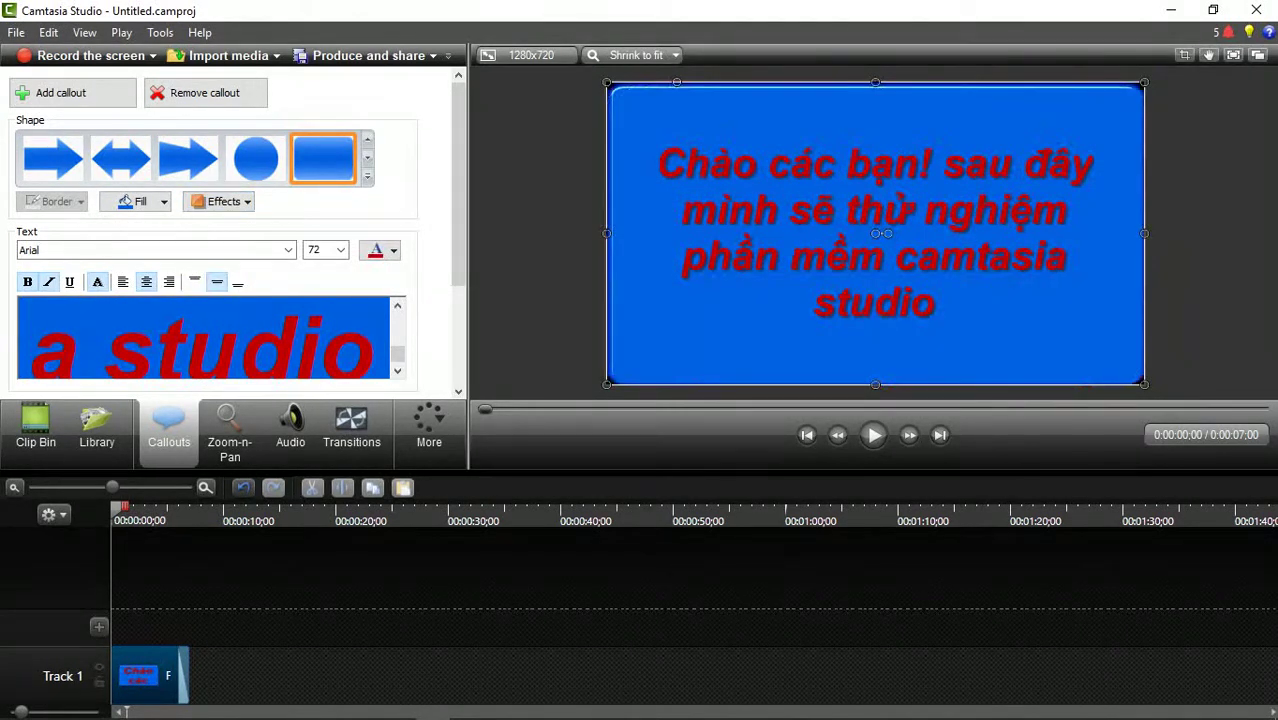
left_click(220, 201)
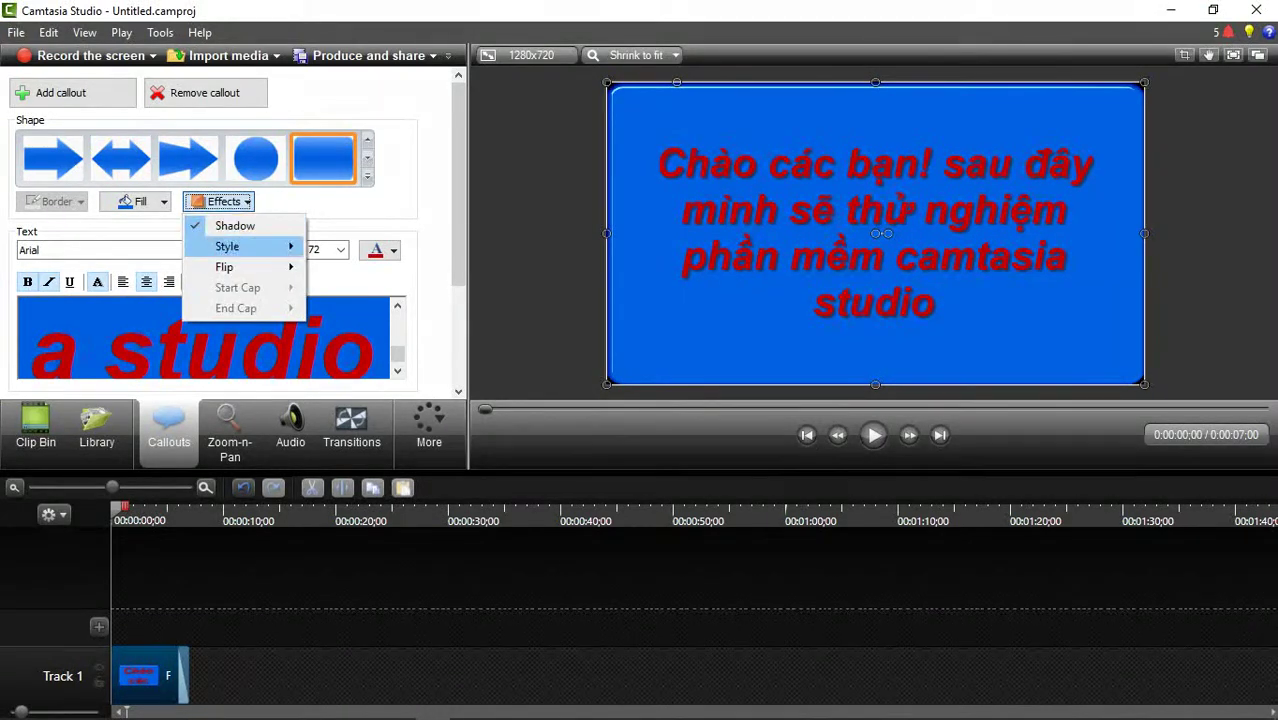
mouse_move(227, 246)
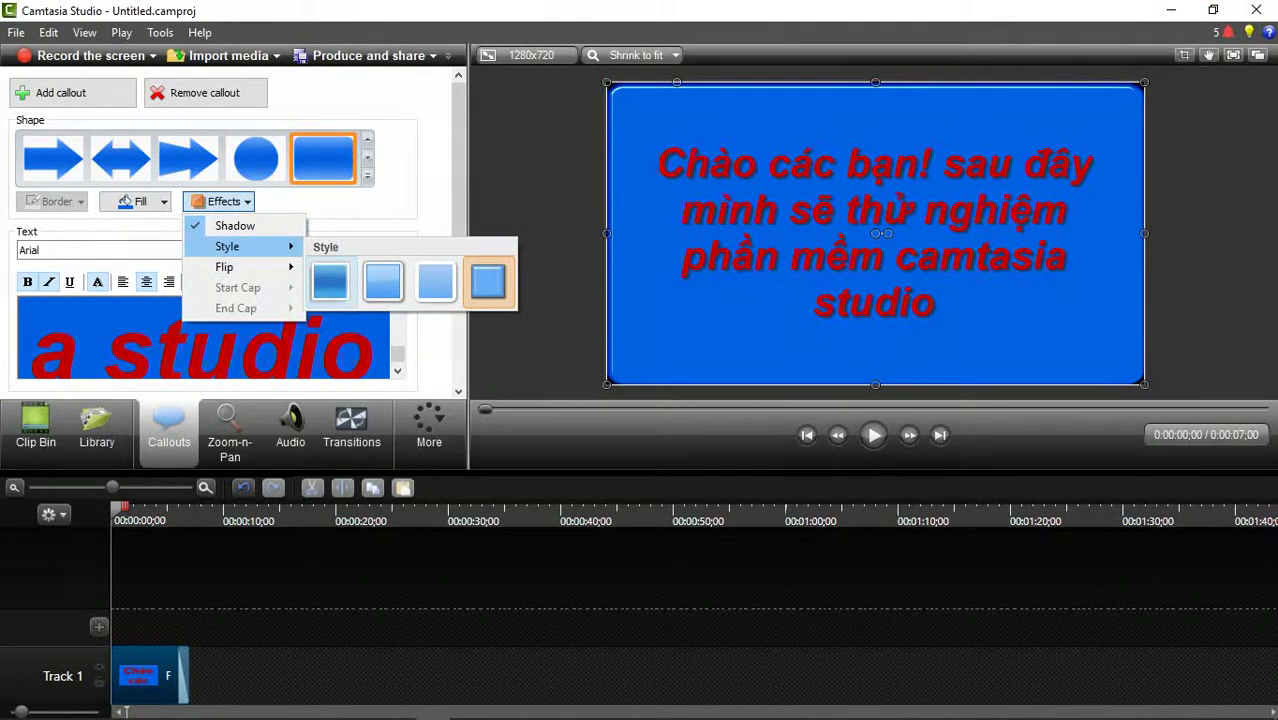
left_click(330, 281)
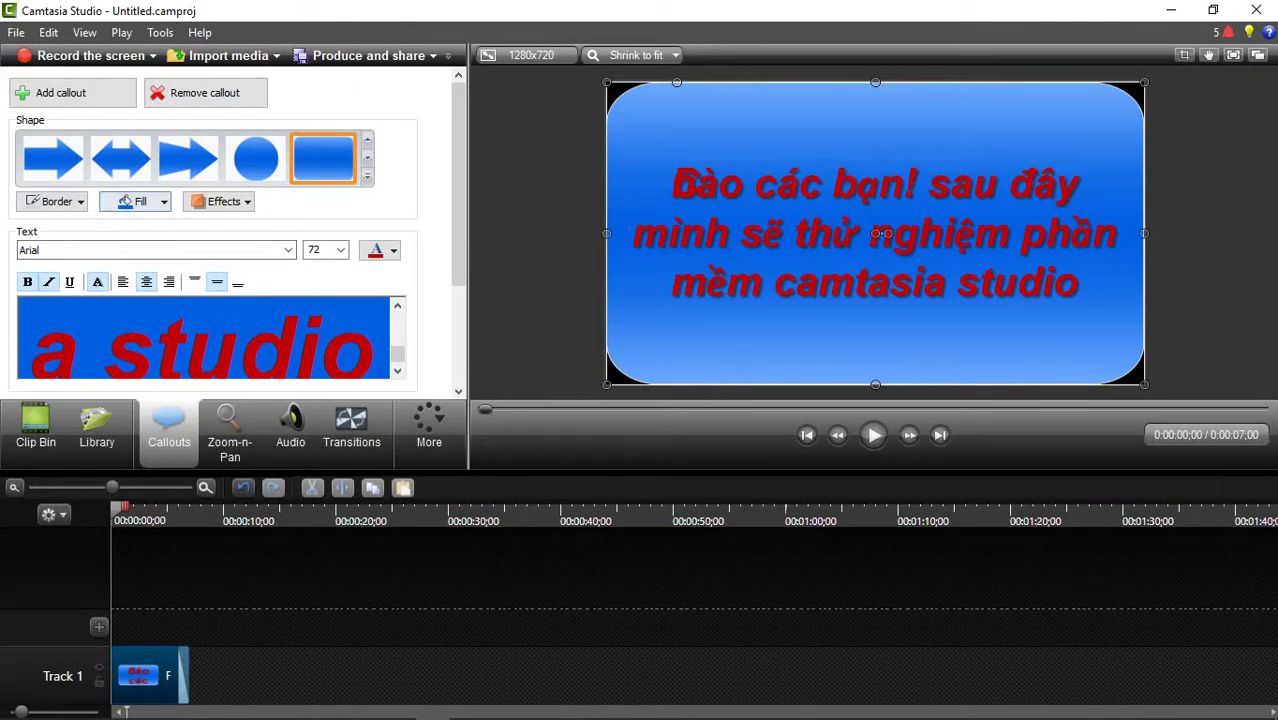
- Try a light red fill on the callout and settle on a dark orange fill
left_click(140, 201)
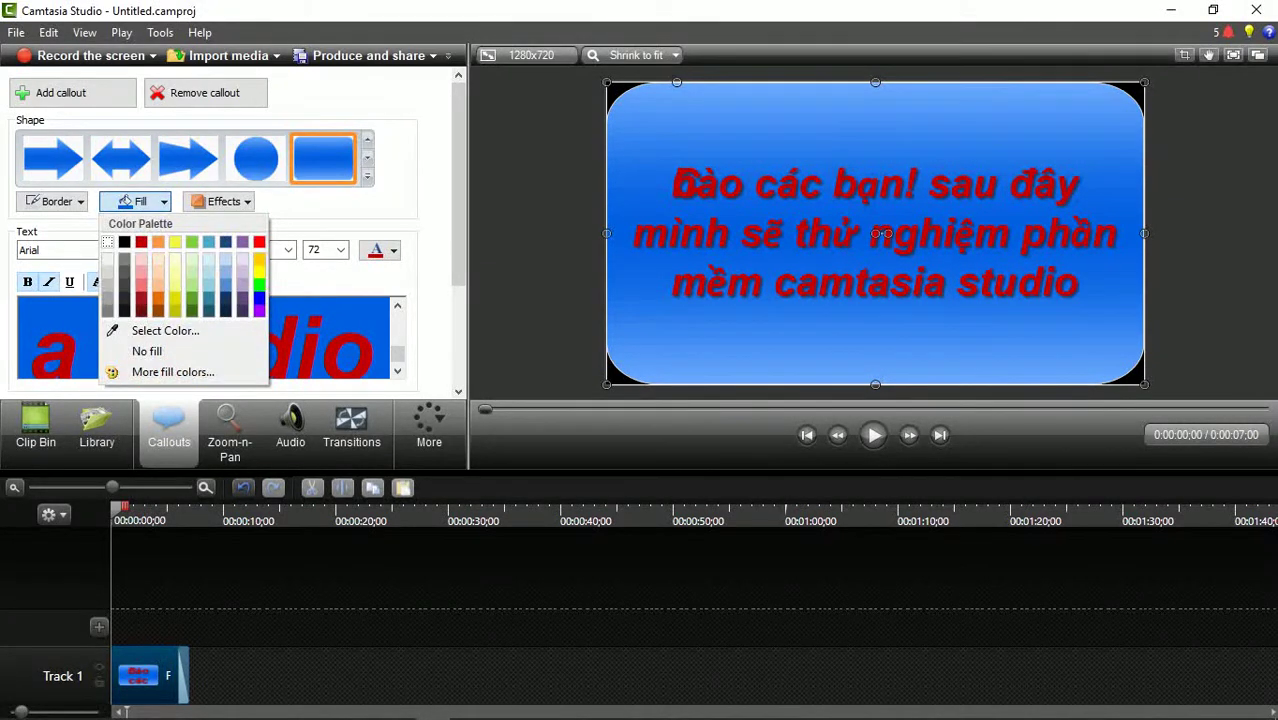
left_click(143, 284)
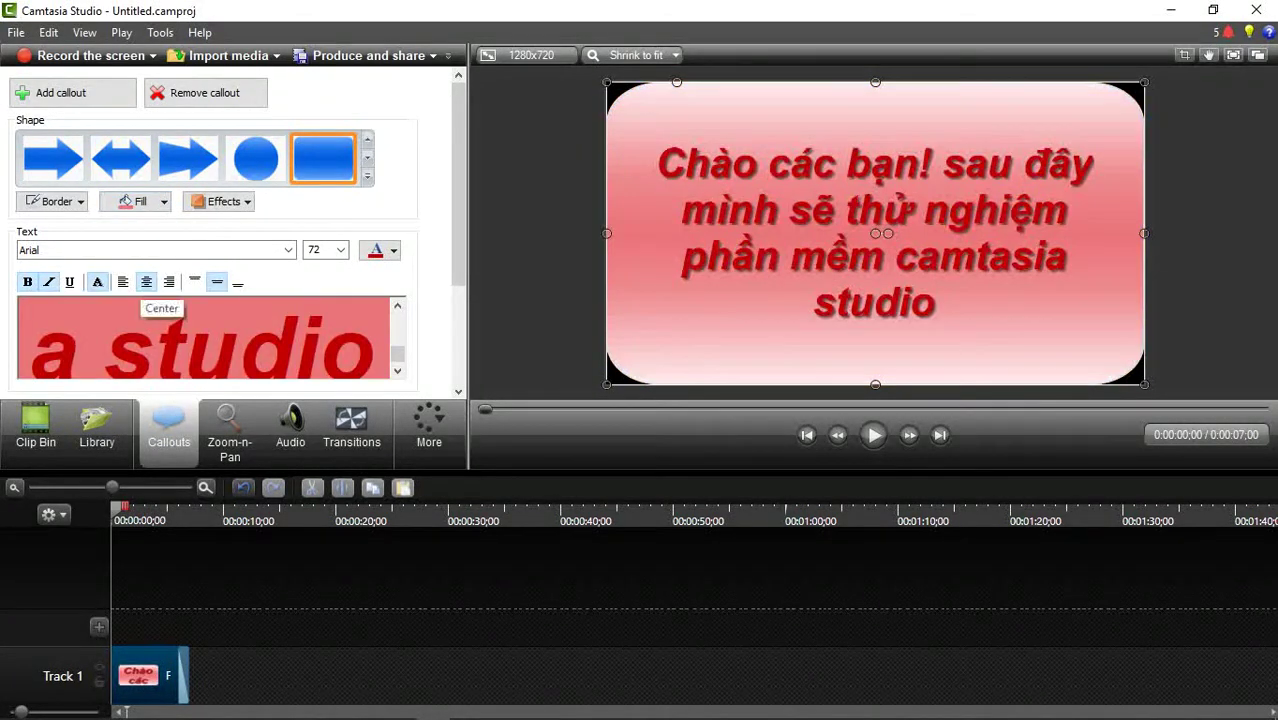
left_click(140, 201)
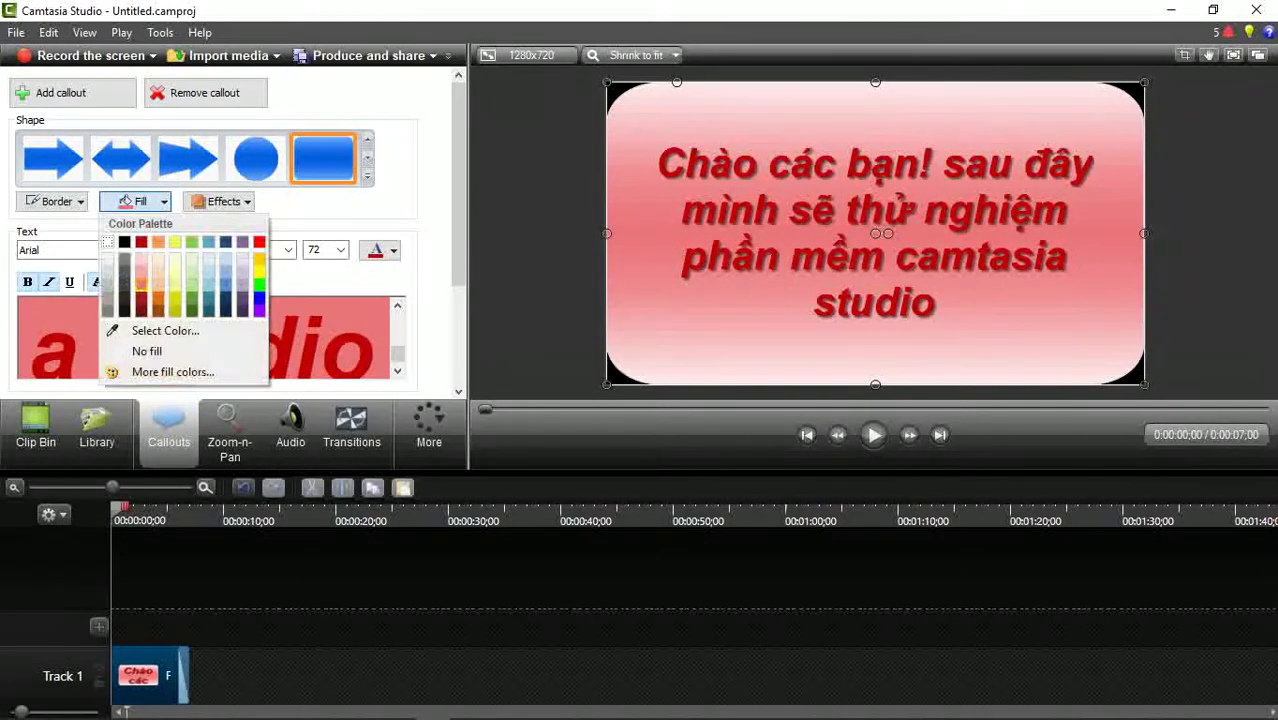
left_click(157, 292)
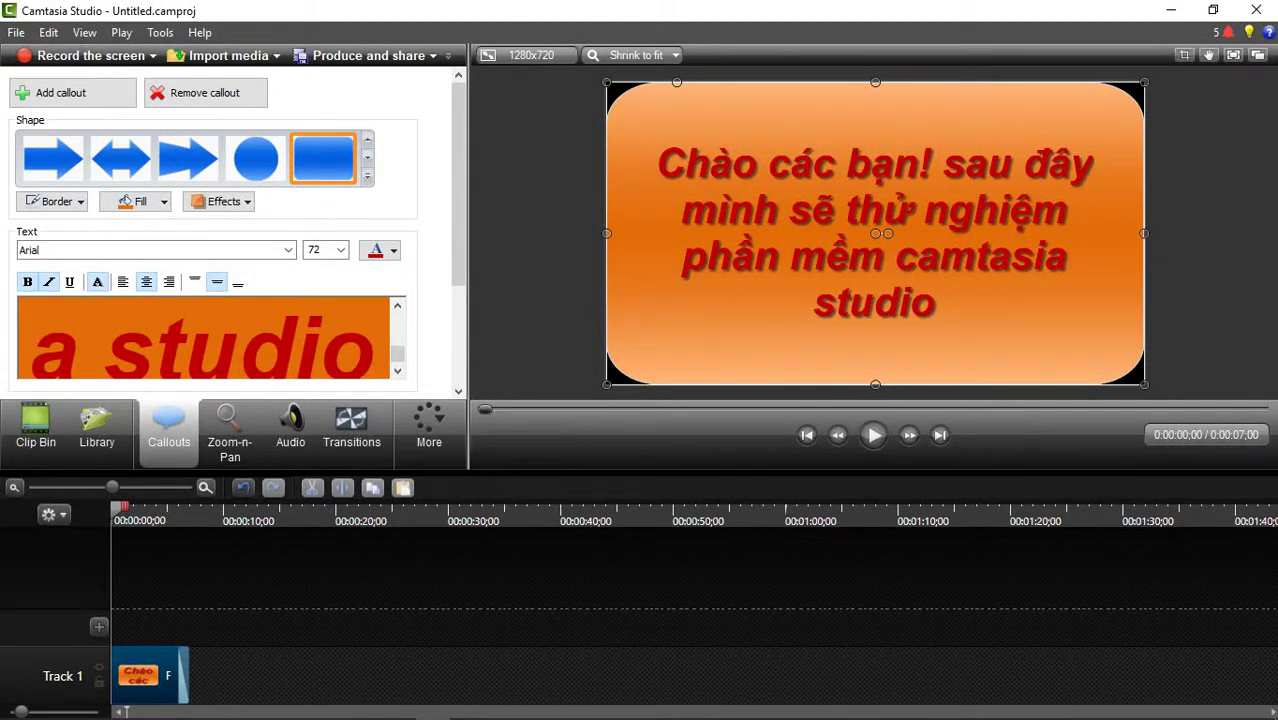
- Try dark green and red borders on the callout and settle on a yellow border
left_click(55, 201)
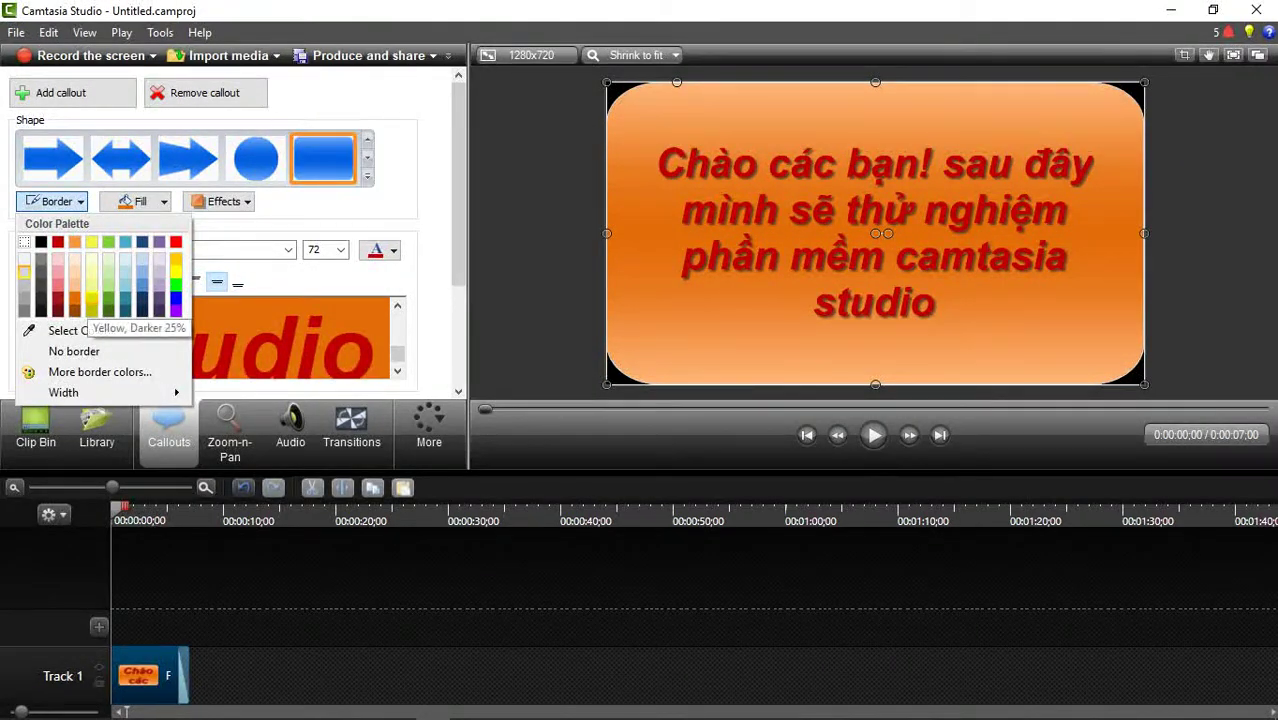
left_click(92, 296)
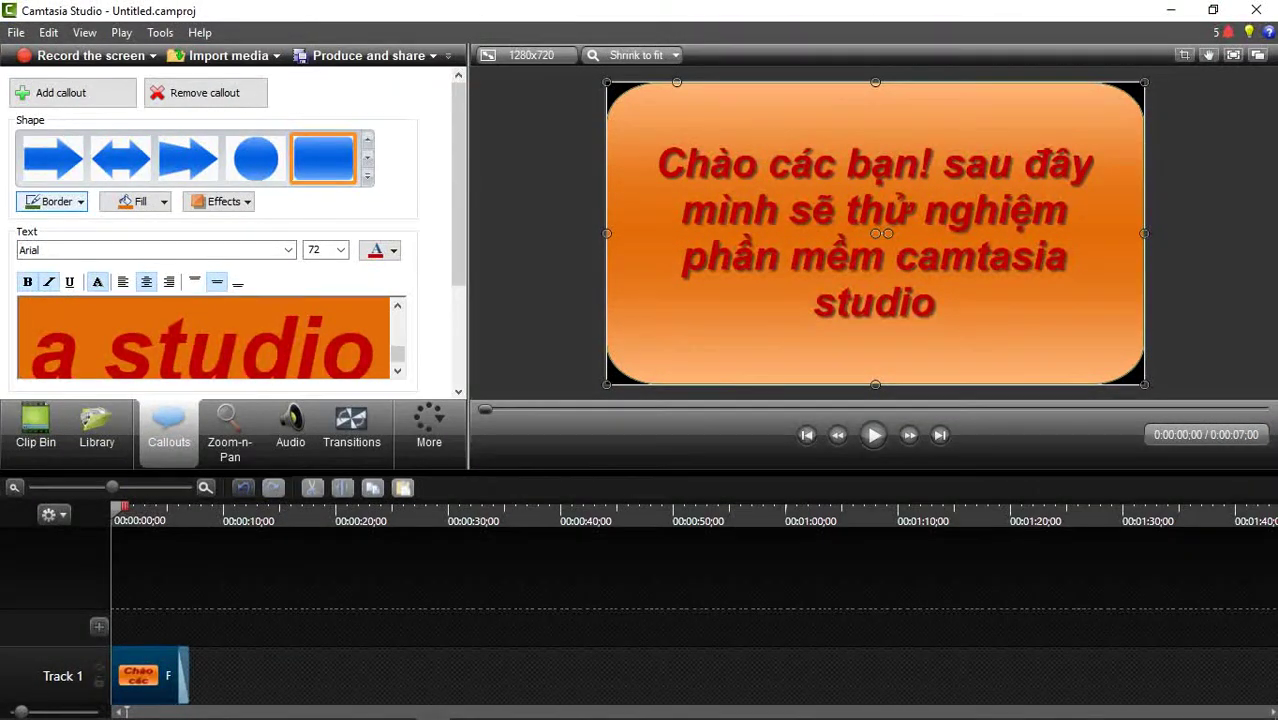
left_click(55, 201)
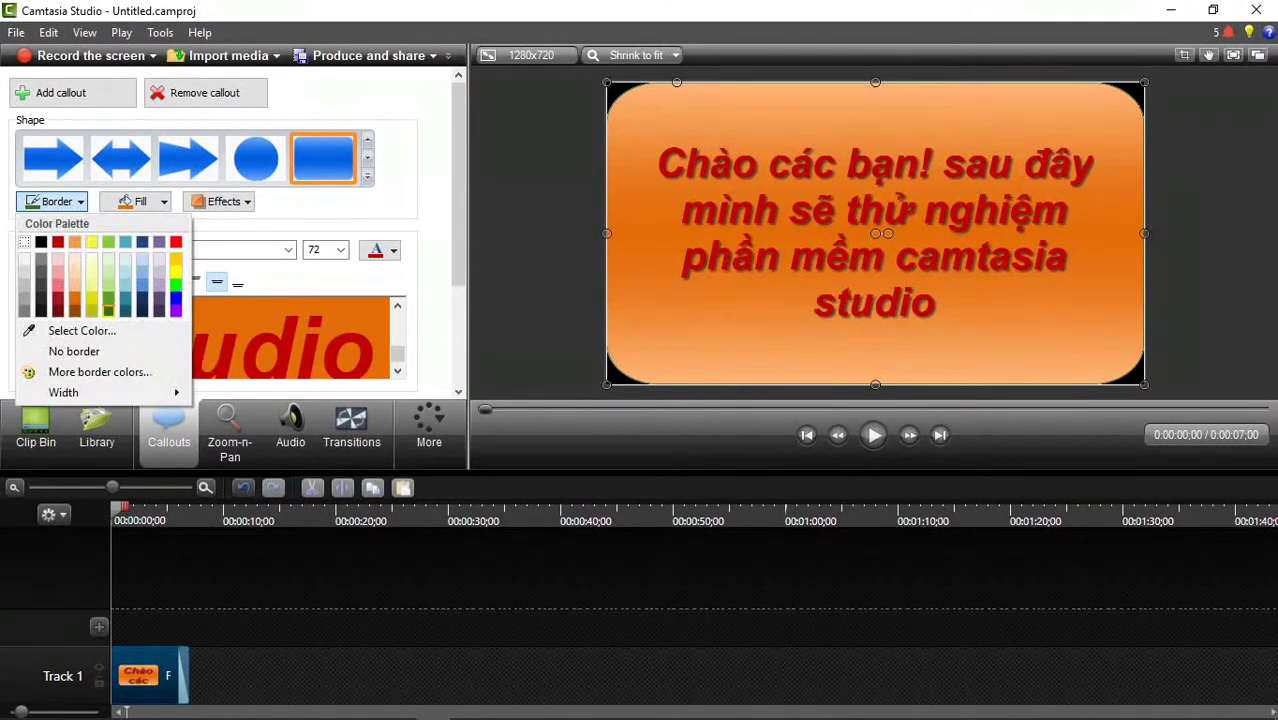
left_click(23, 242)
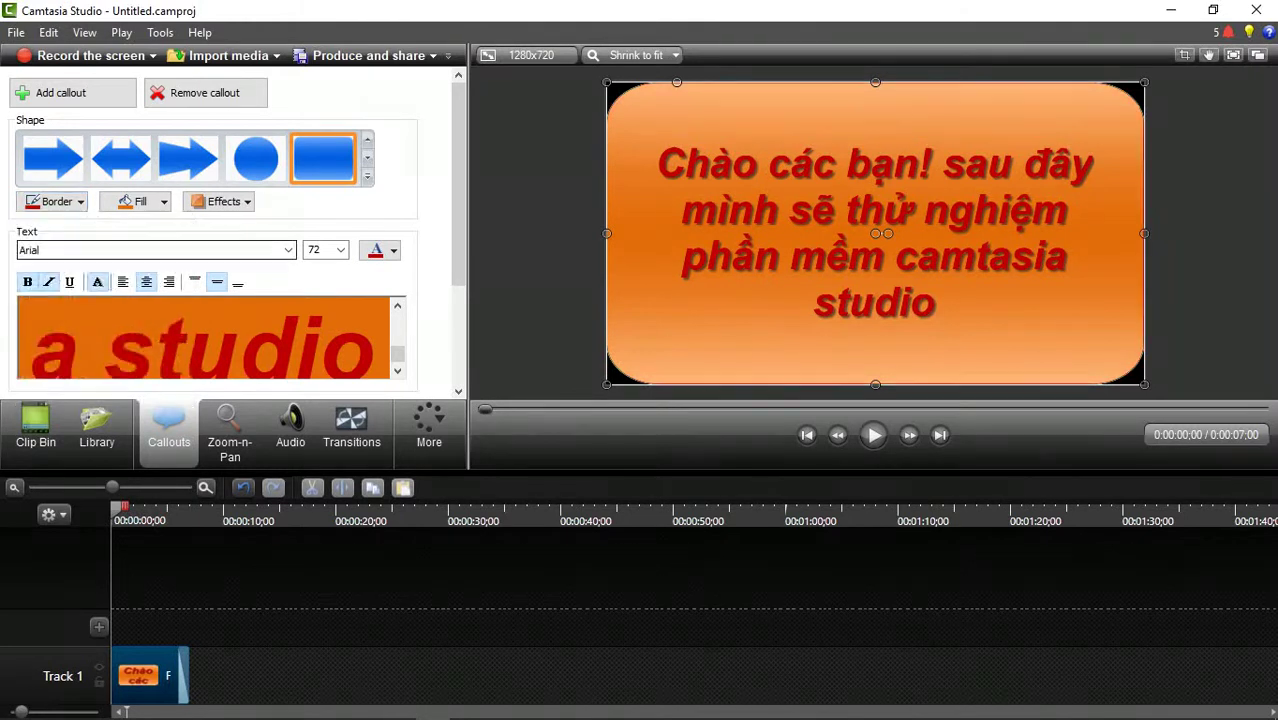
left_click(55, 201)
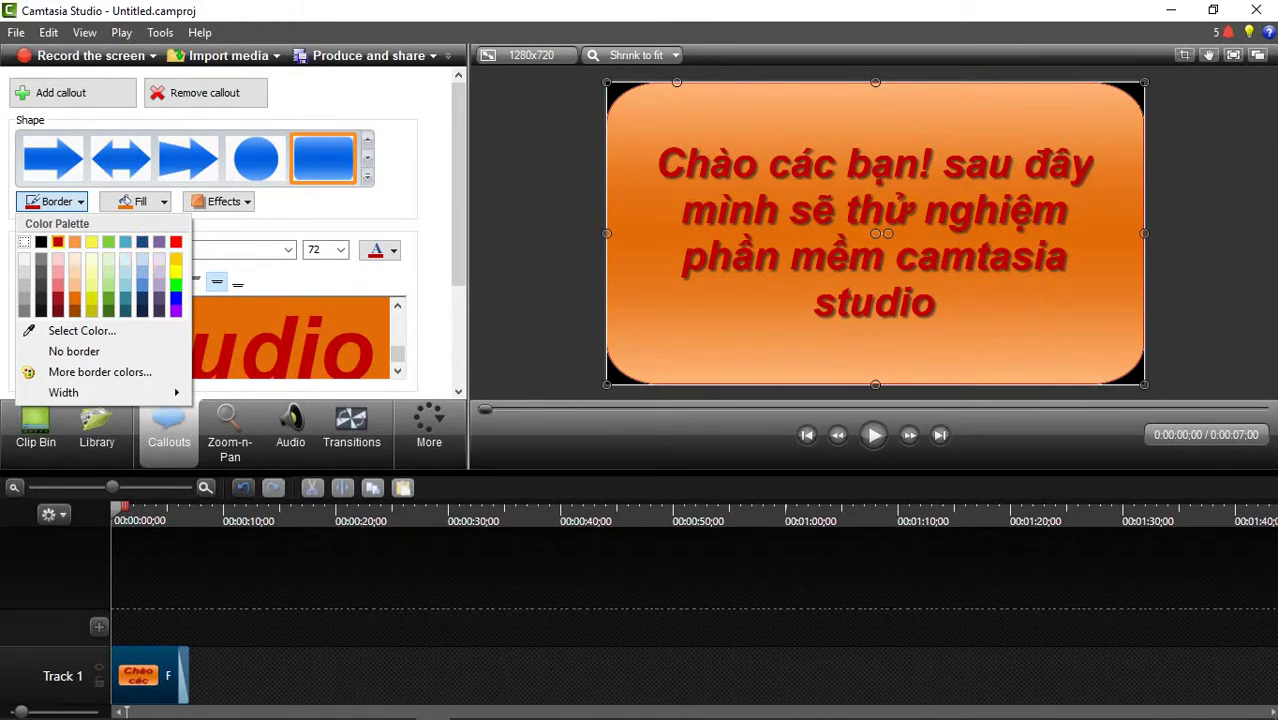
left_click(176, 273)
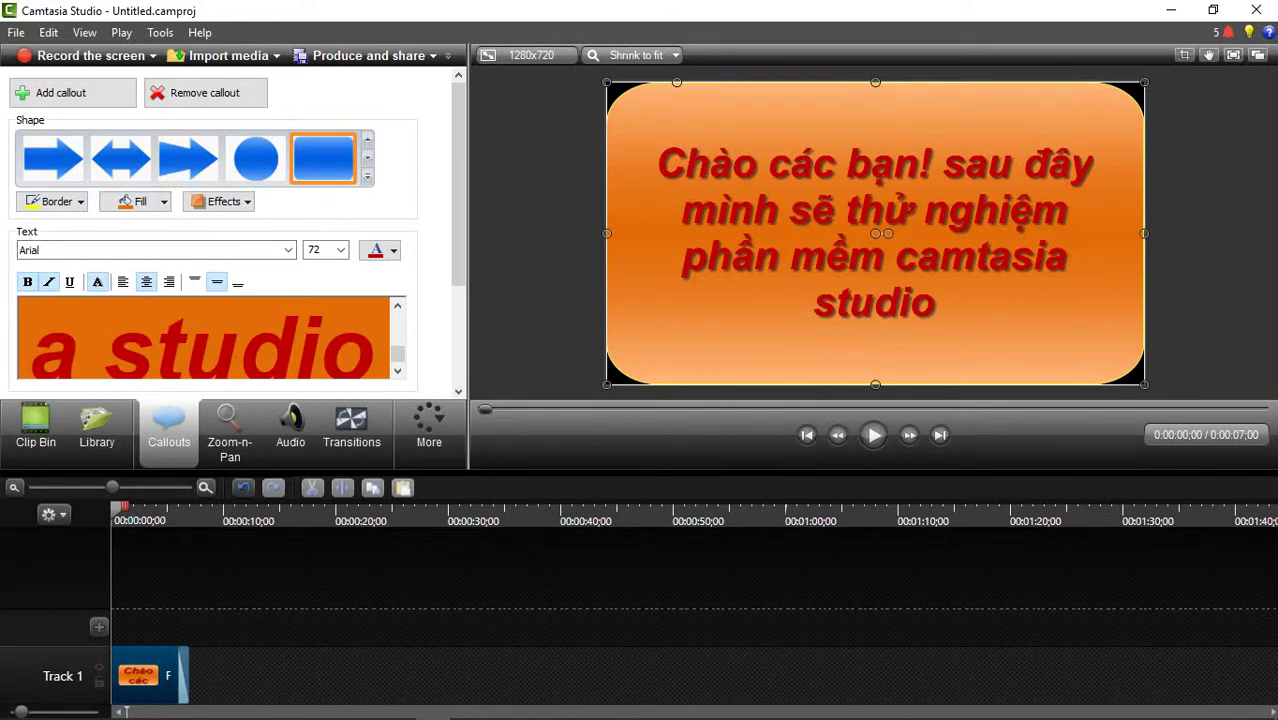
- Add a second callout over the greeting and remove it again
left_click(60, 92)
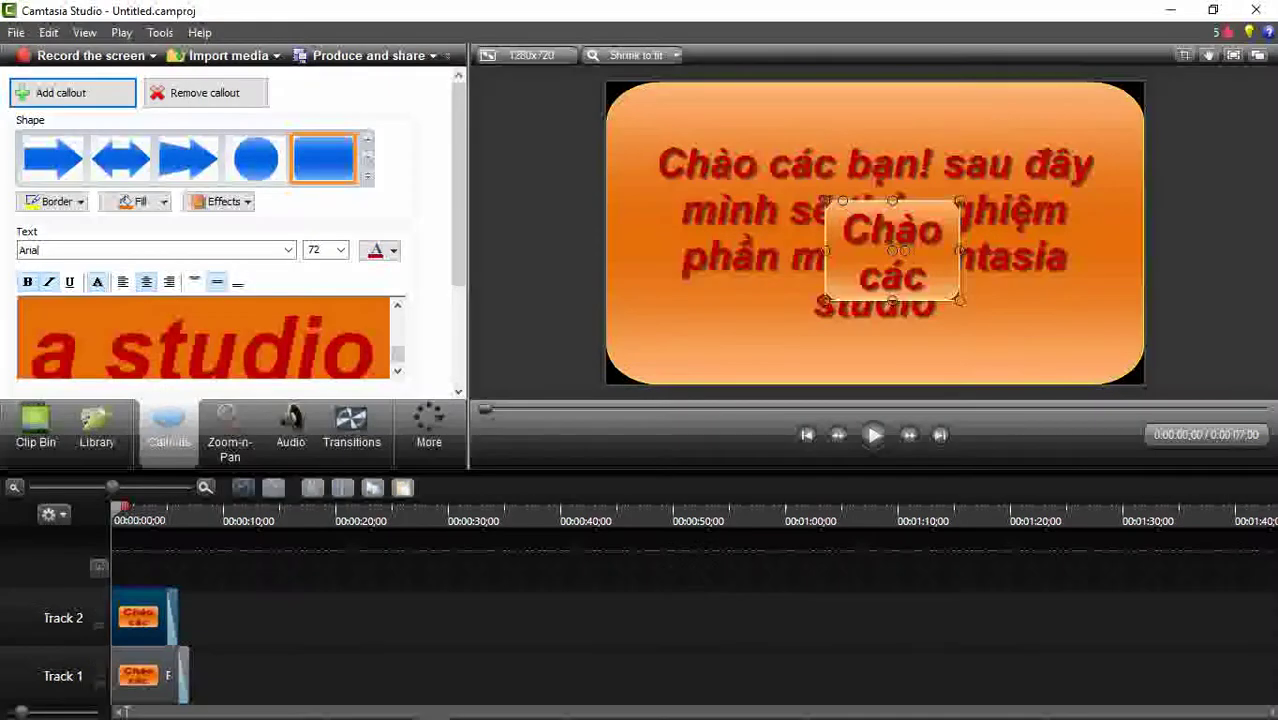
left_click(205, 92)
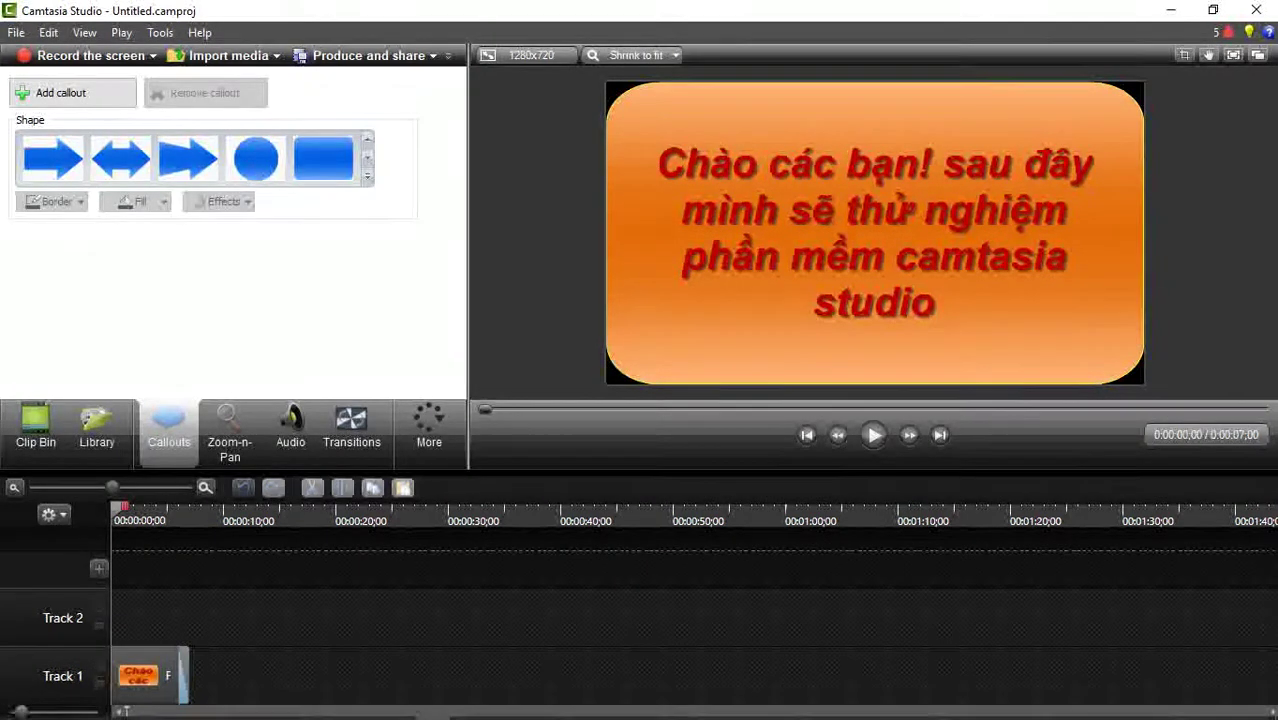
mouse_move(362, 712)
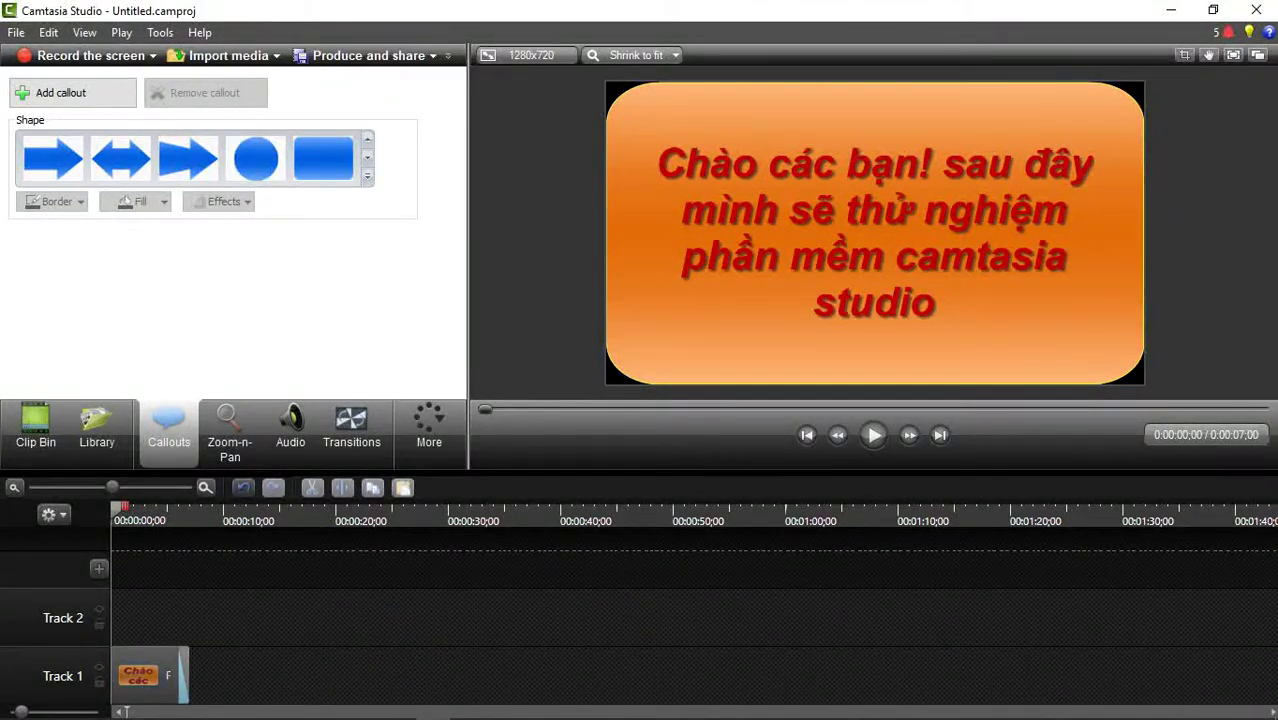
mouse_move(160, 716)
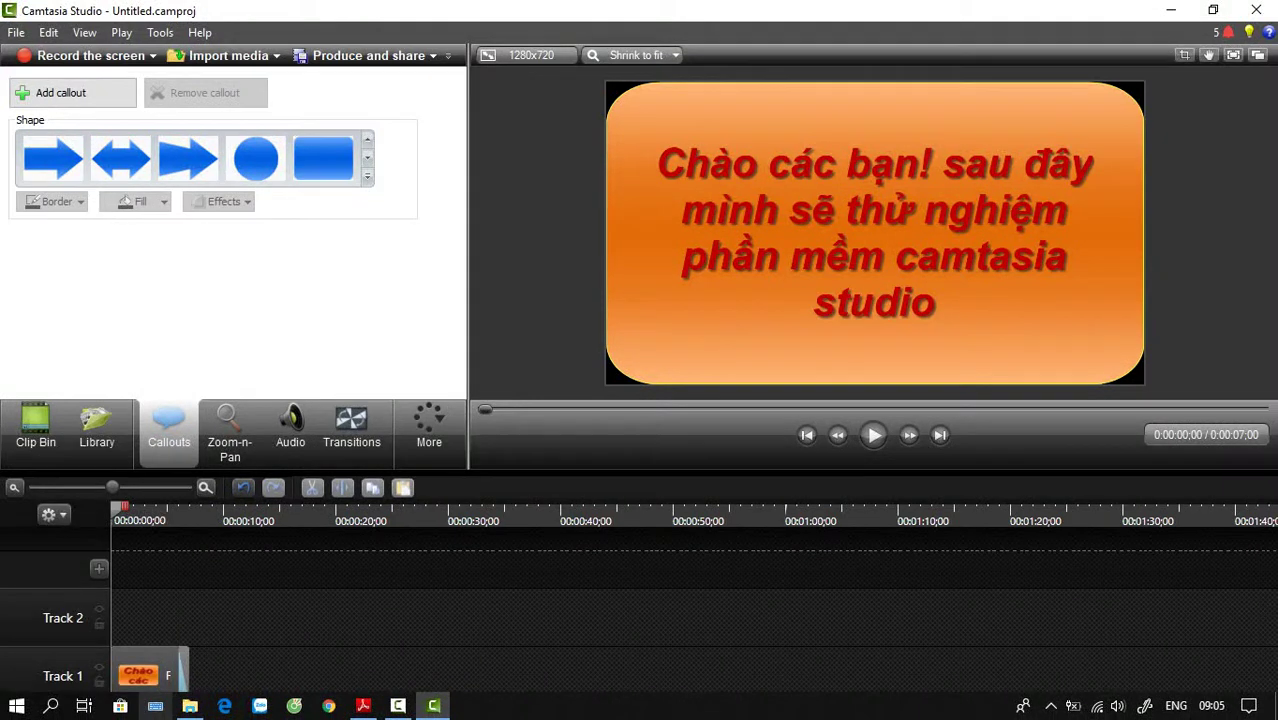